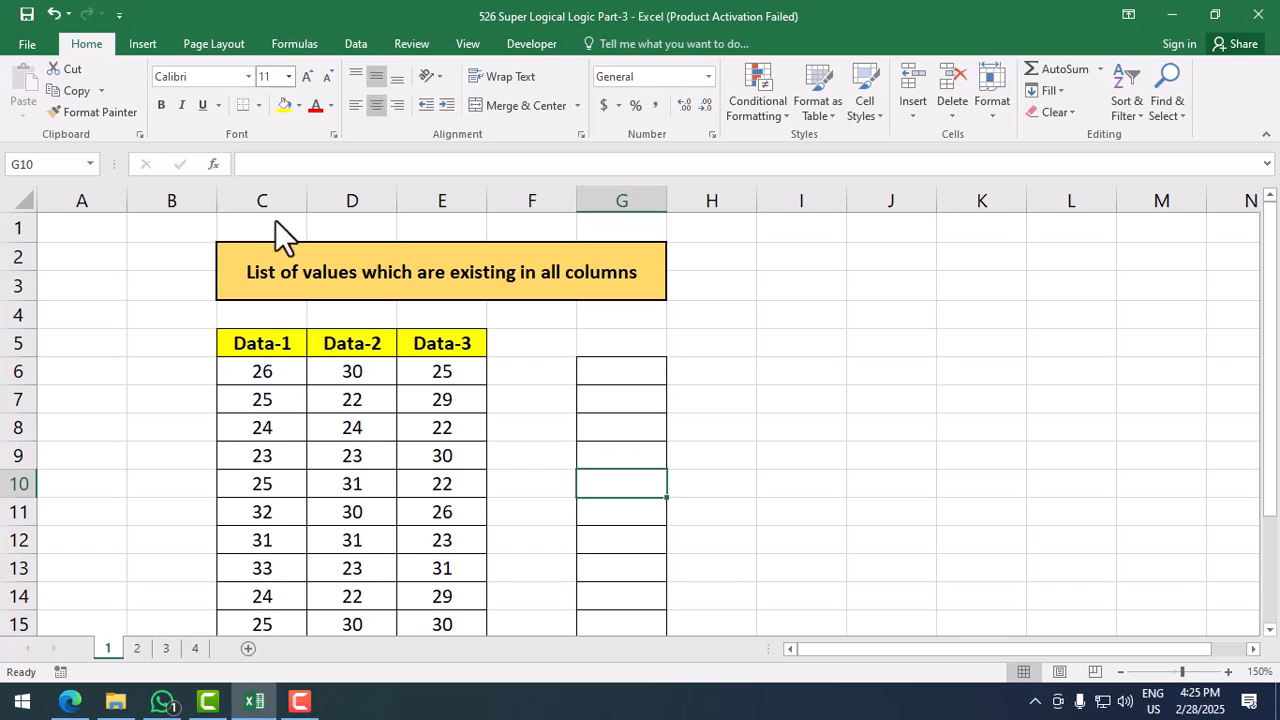
- Start a formula in cell G6 with an IF function whose logical test is an AND function
scroll(310, 437, down, 1)
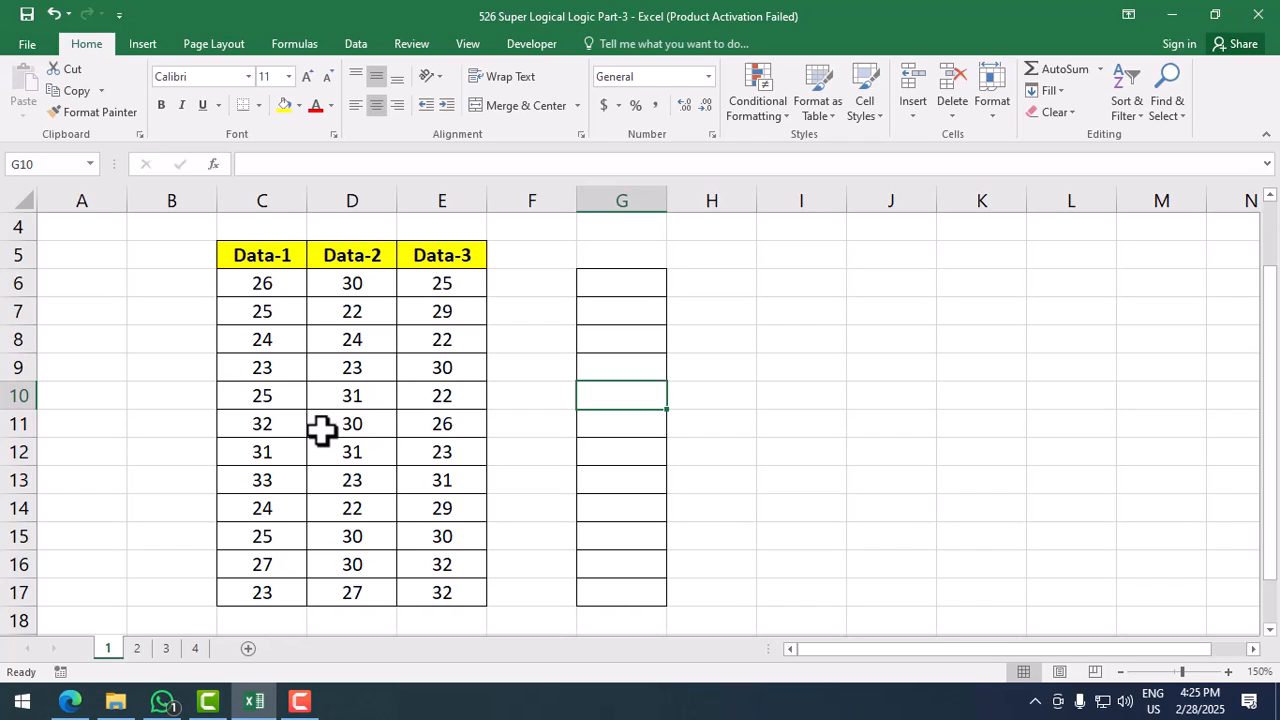
click(286, 283)
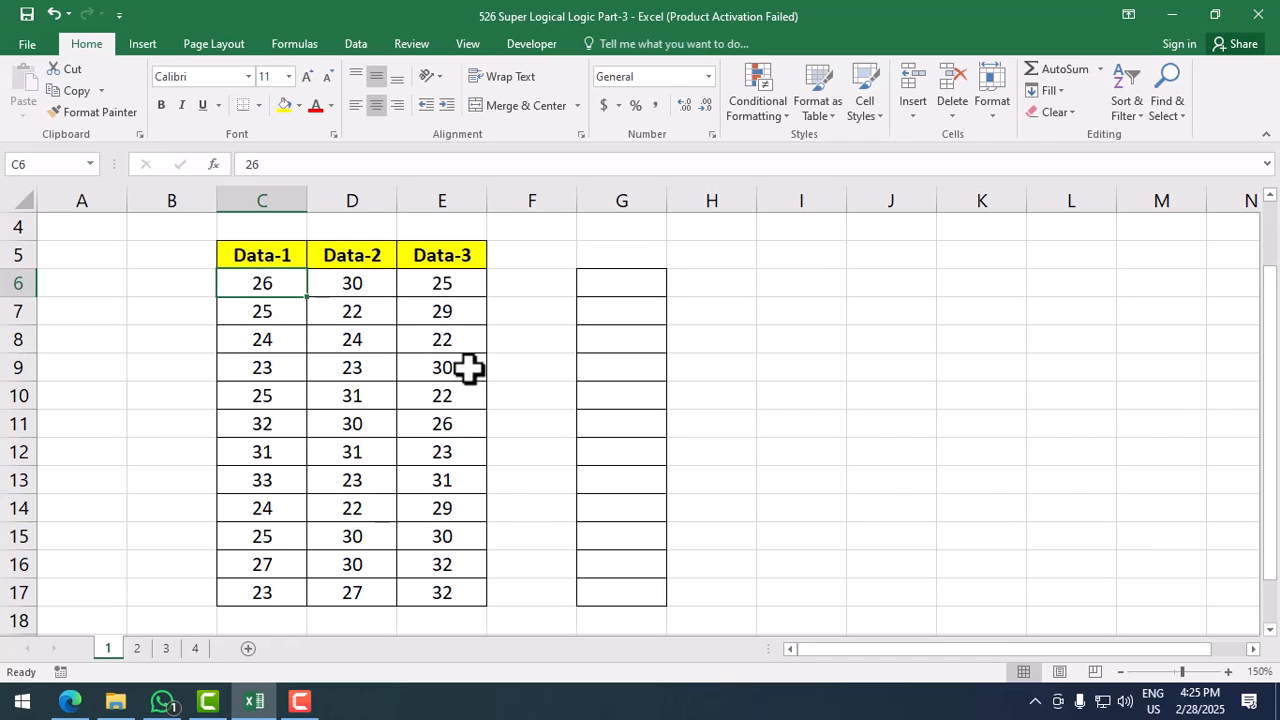
click(607, 283)
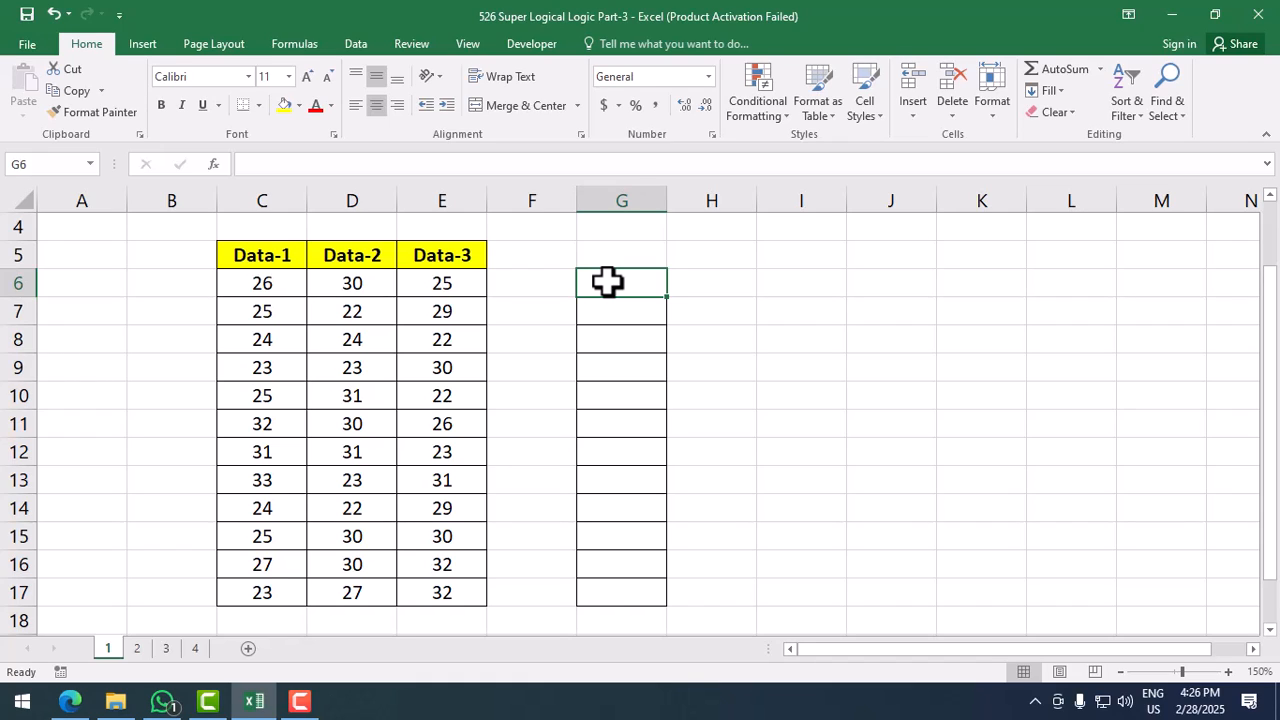
text(=IF()
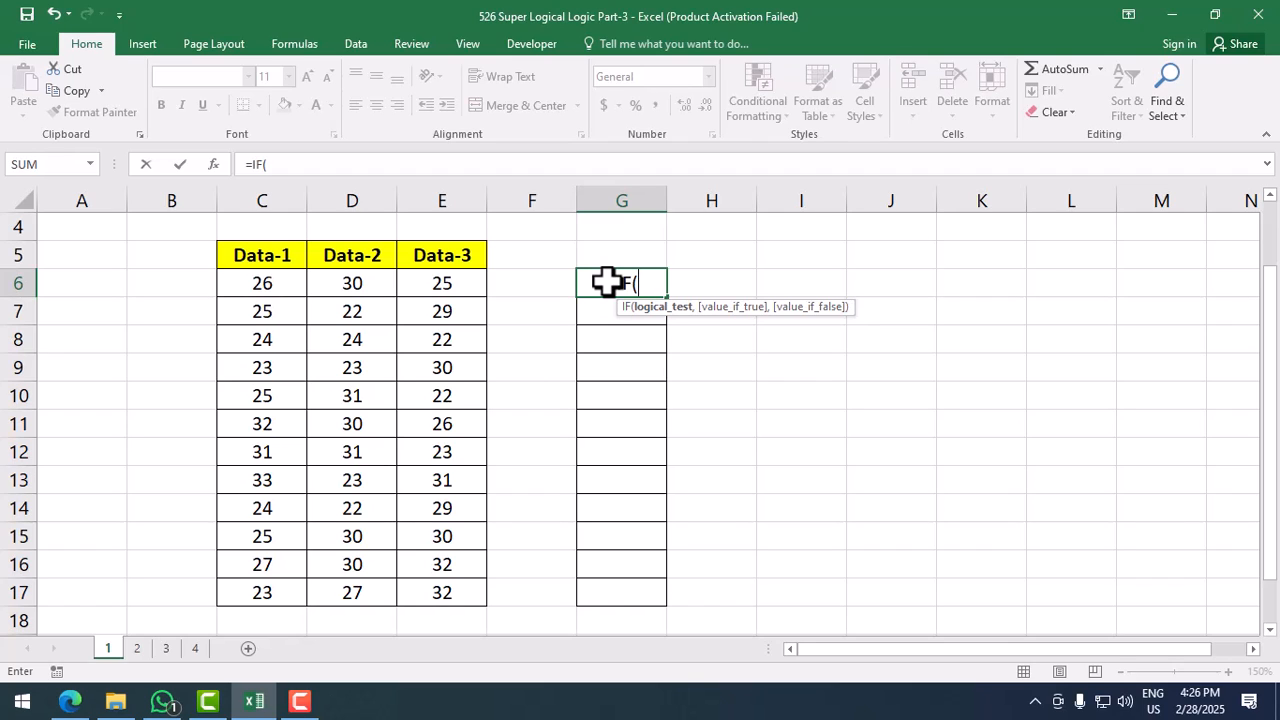
text(and)
key(Tab)
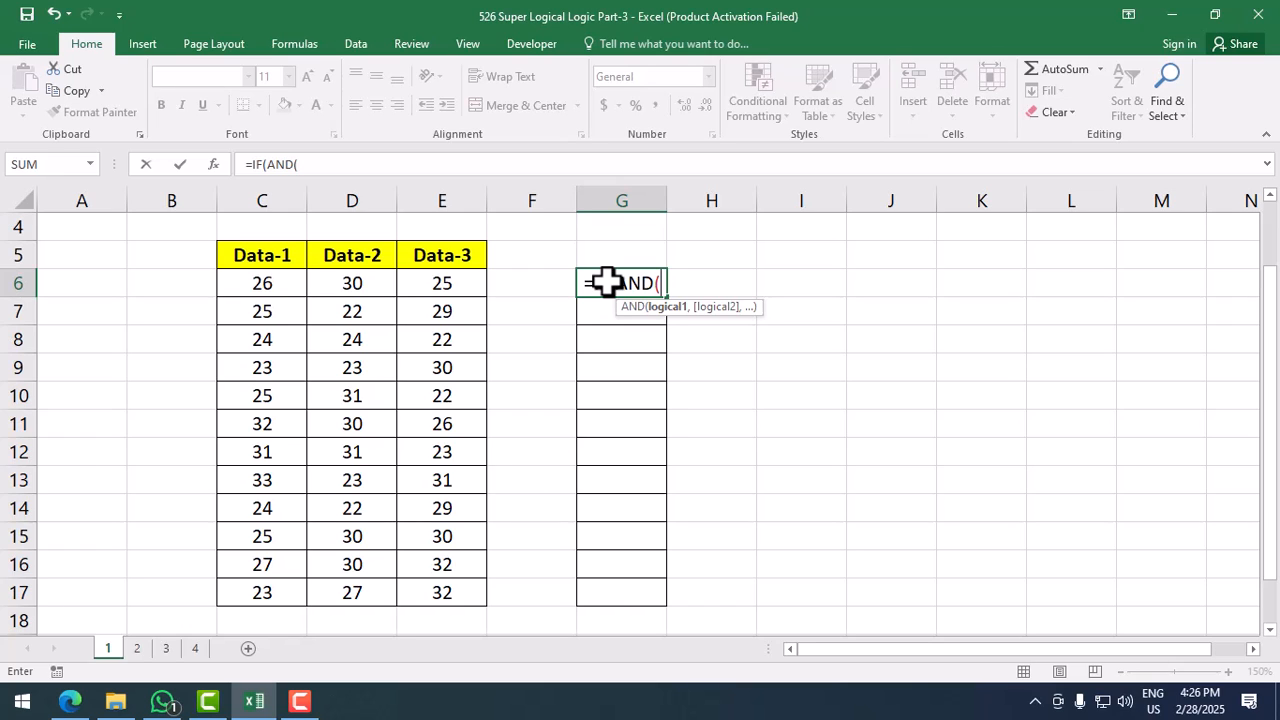
- Add the first AND condition to the G6 formula: COUNTIF(D6:D17,C6)>=1
text(countif)
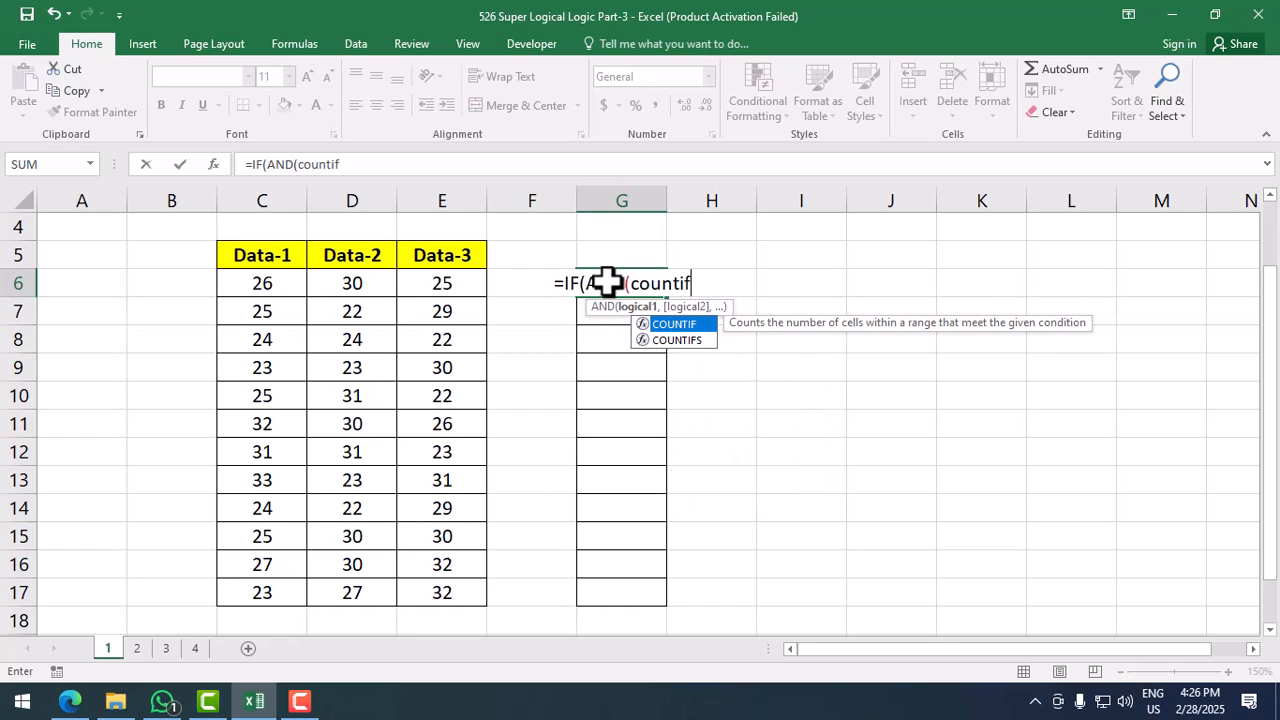
key(Tab)
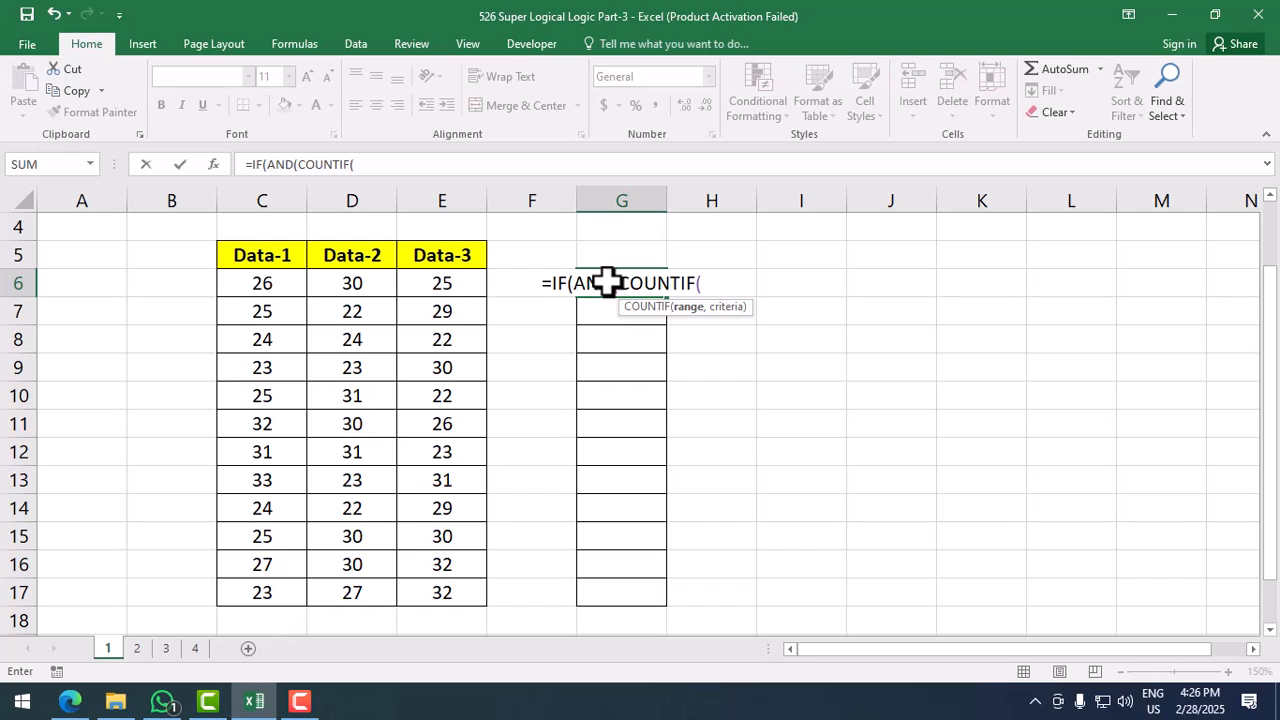
key(Left)
key(Left)
key(Left)
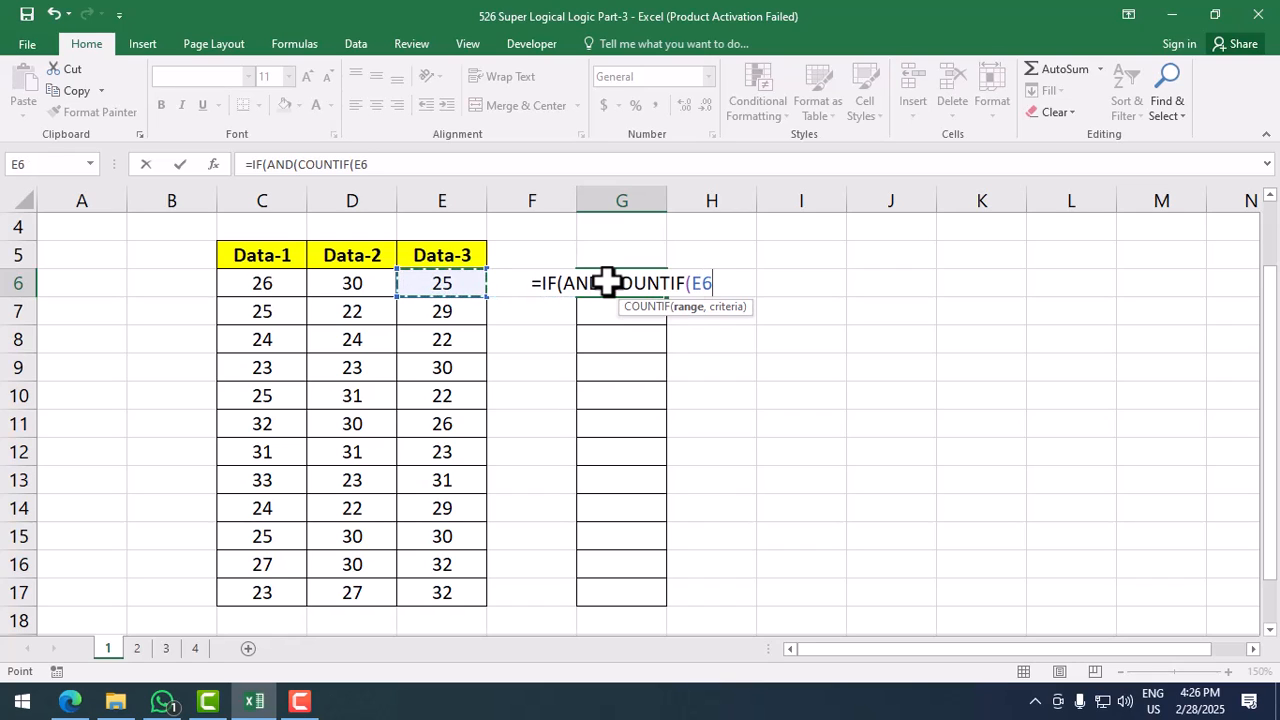
key(ctrl+shift+Down)
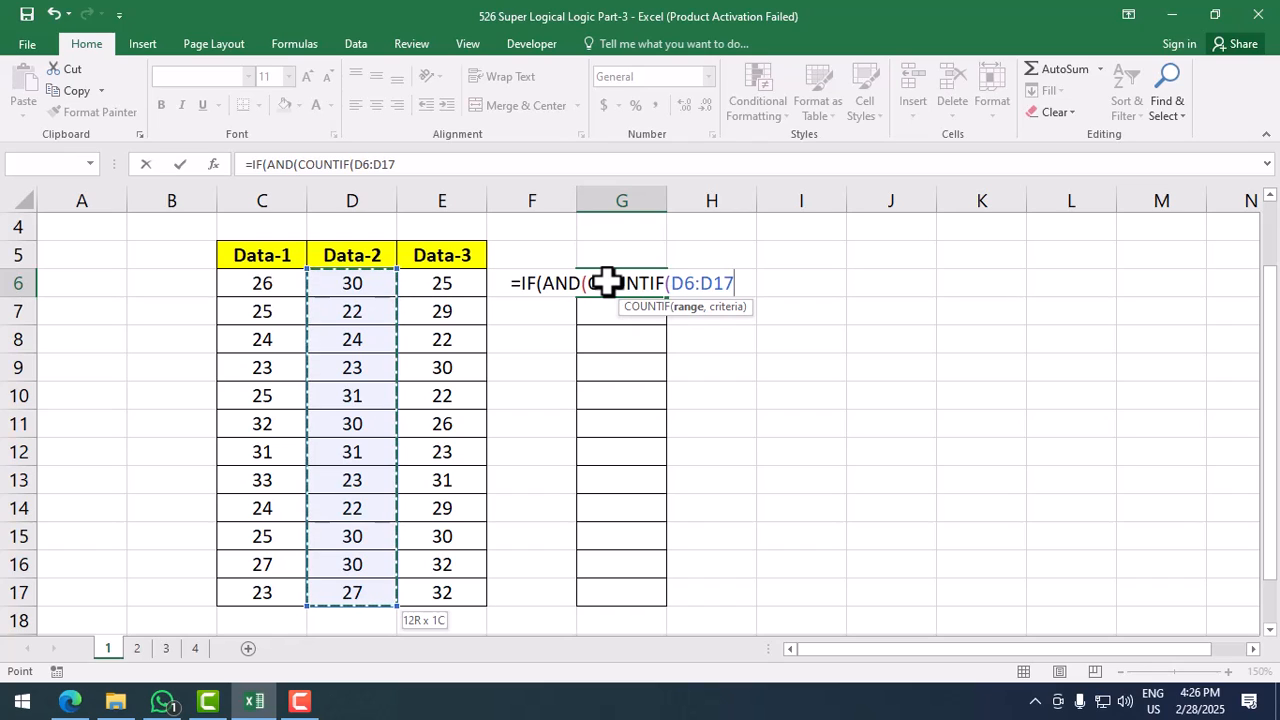
text(,)
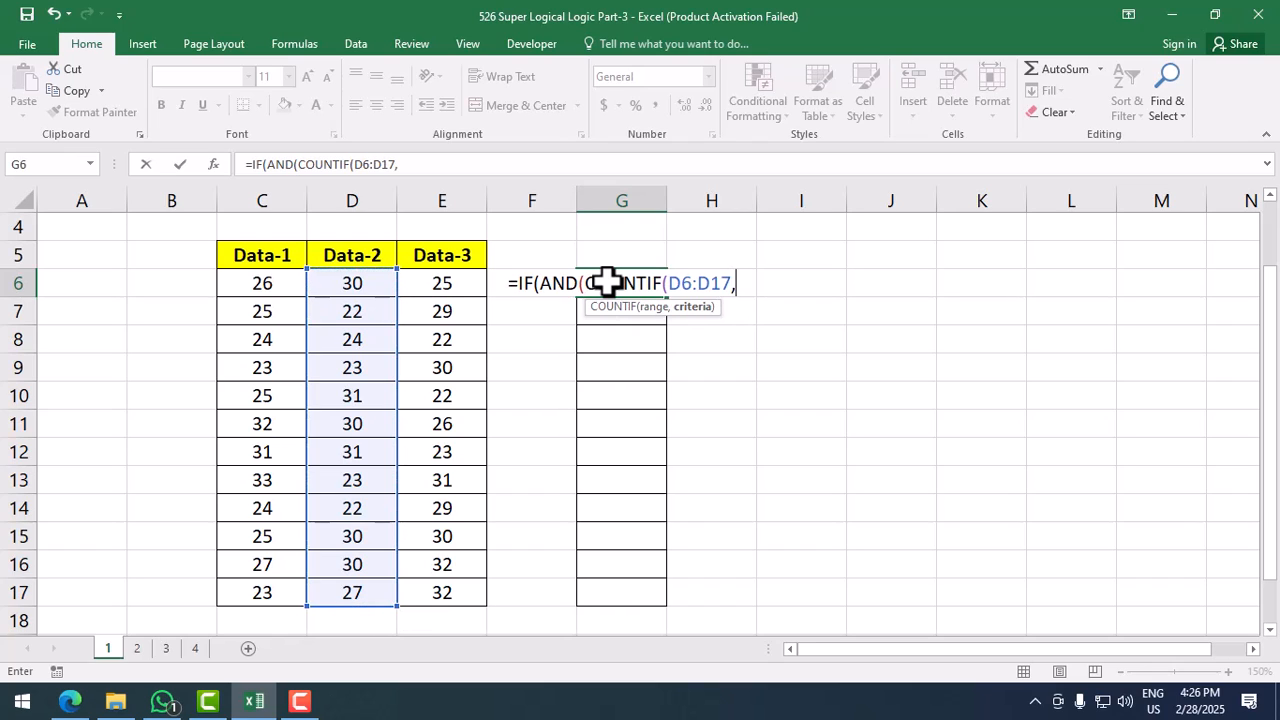
click(290, 291)
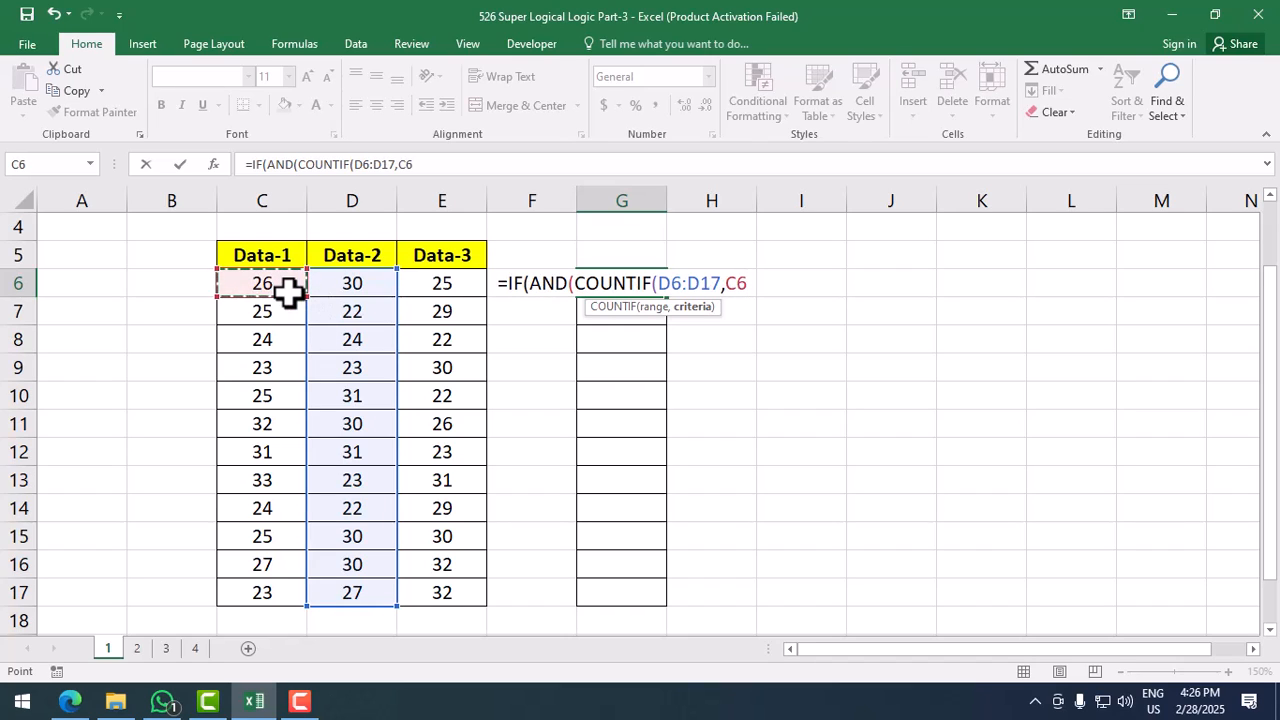
text())
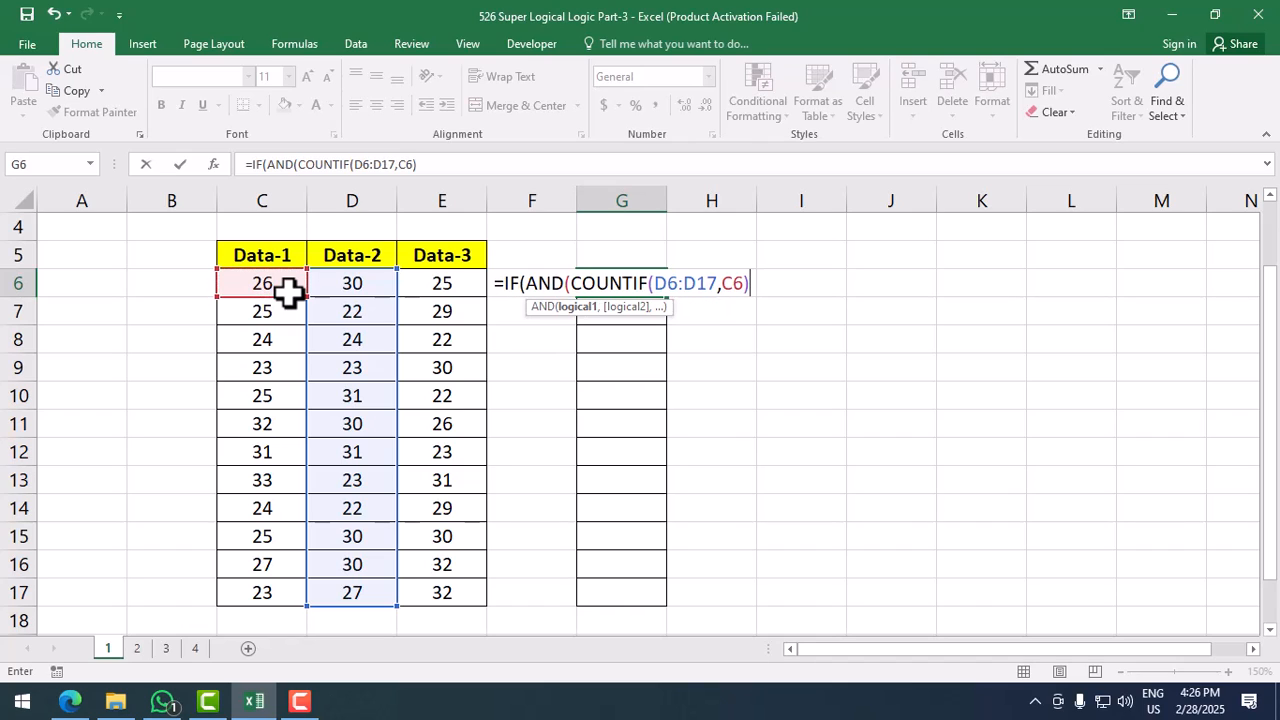
text(>=)
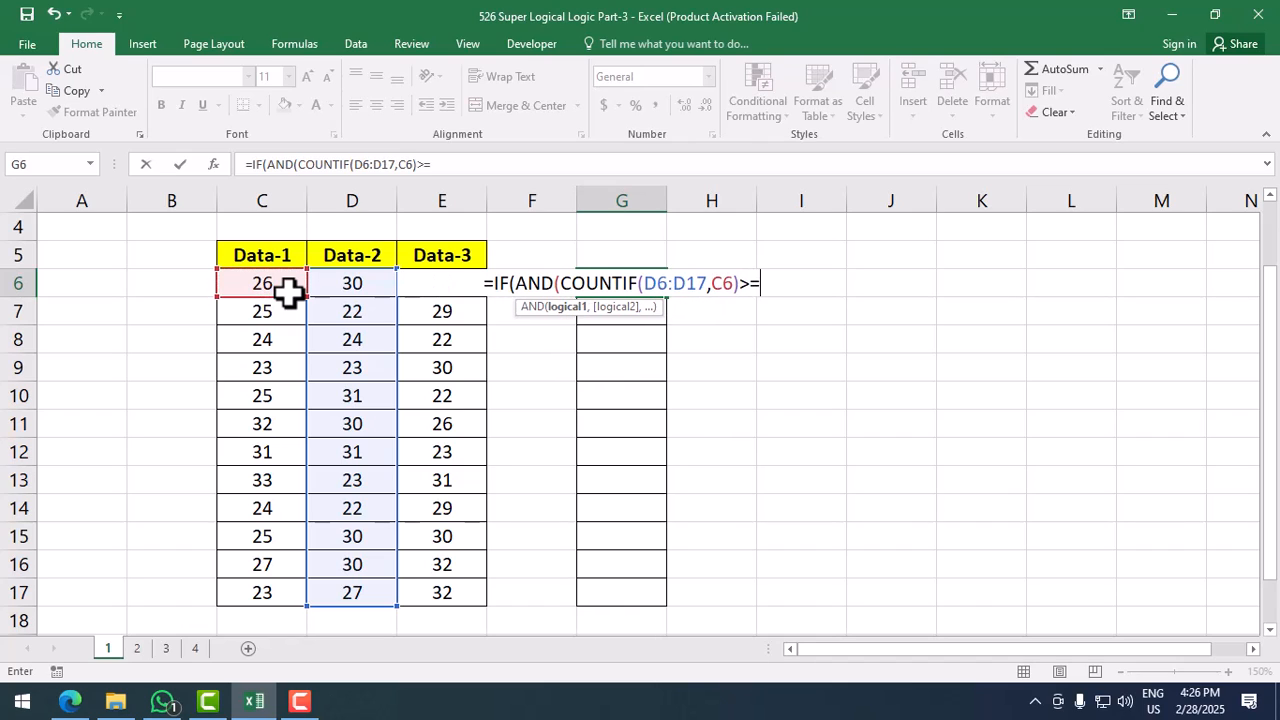
text(1)
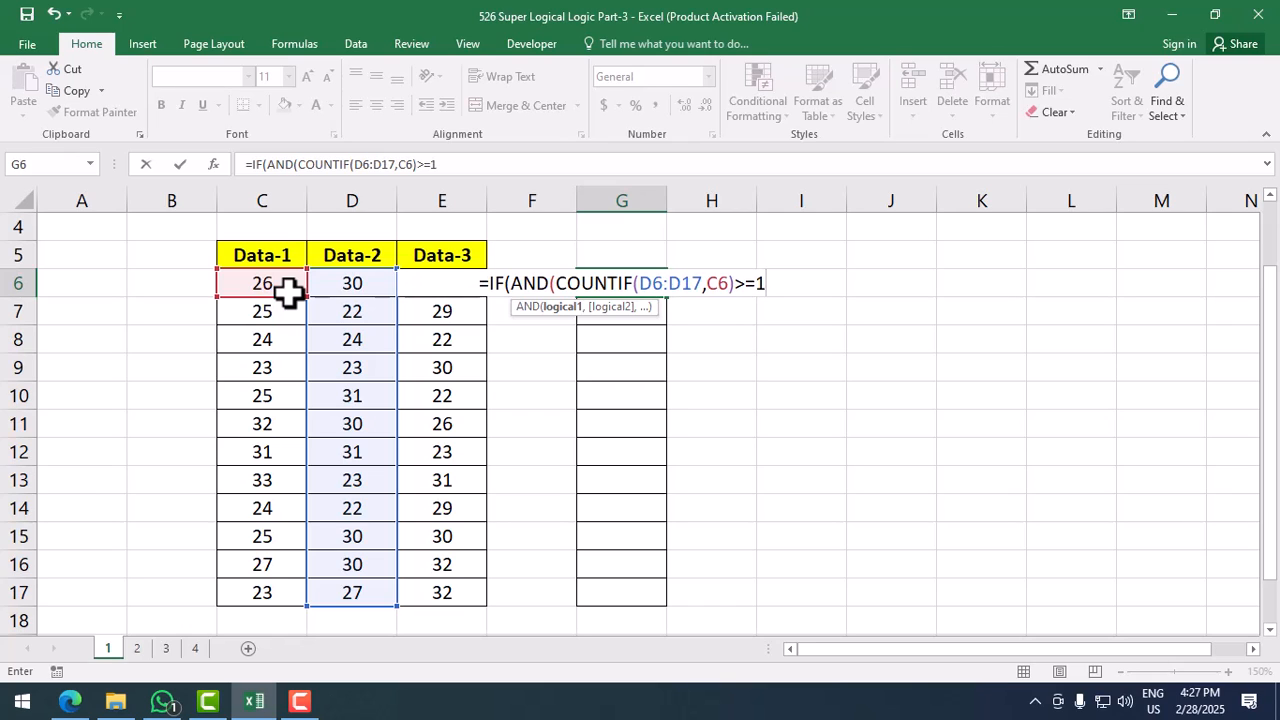
- Add the second AND condition COUNTIF(E6:E17,C6)>=1 and close the AND function
text(,)
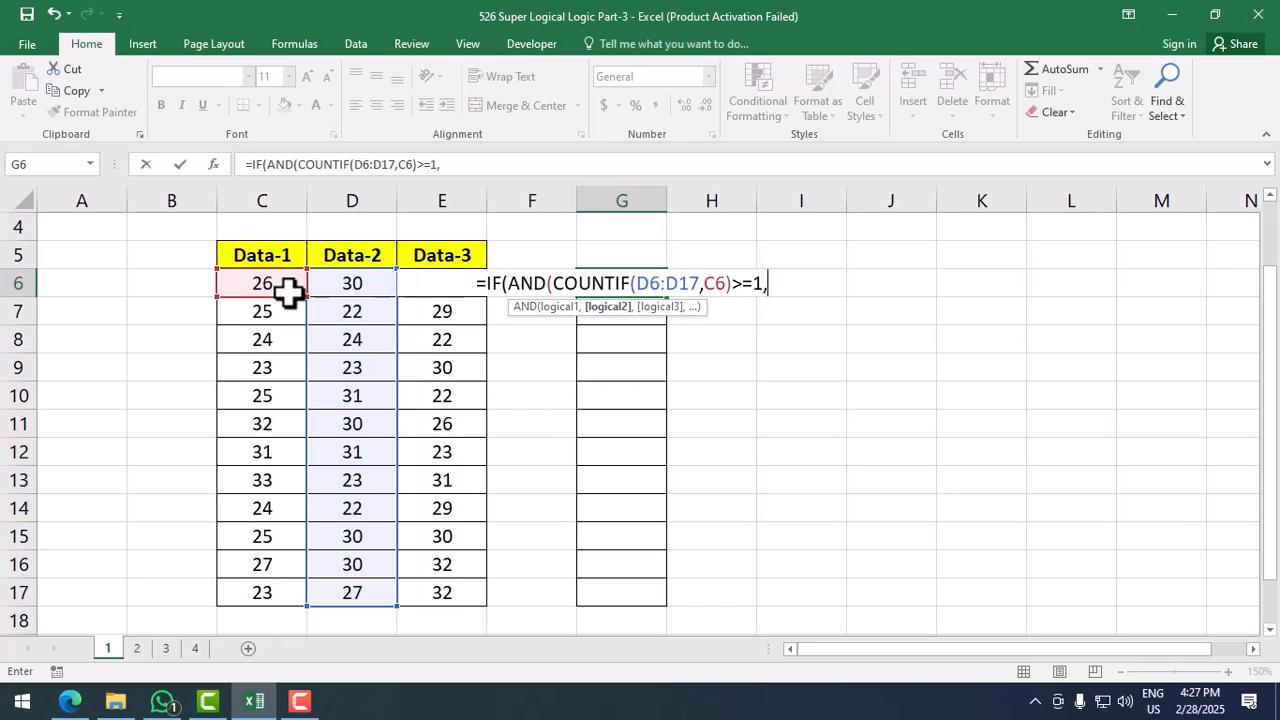
text(counti)
key(Tab)
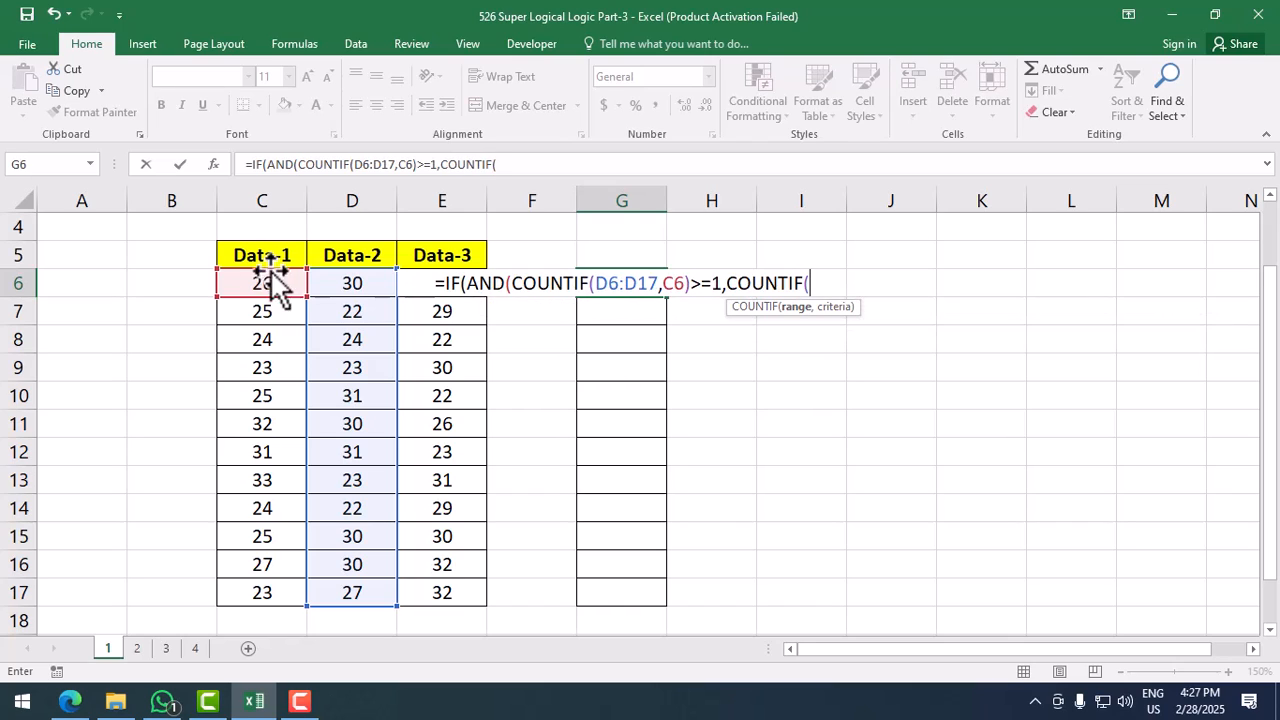
click(551, 299)
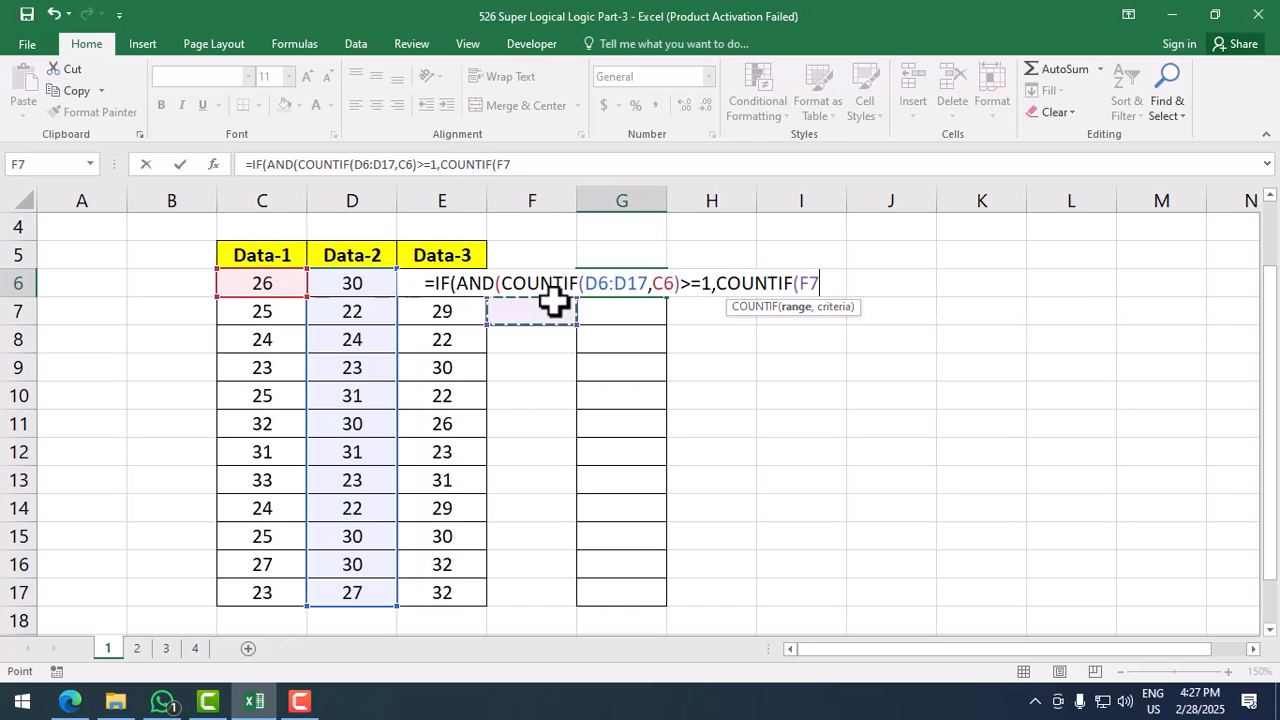
key(Left)
key(Up)
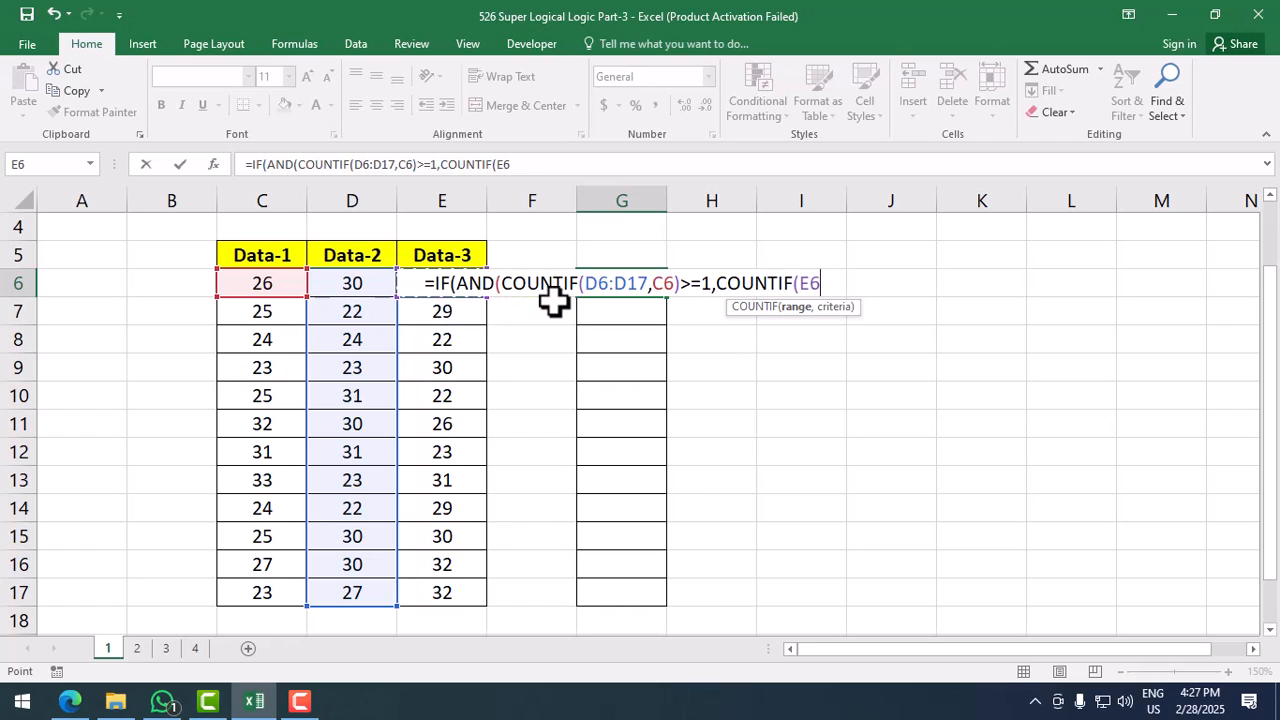
key(ctrl+shift+Down)
text(,)
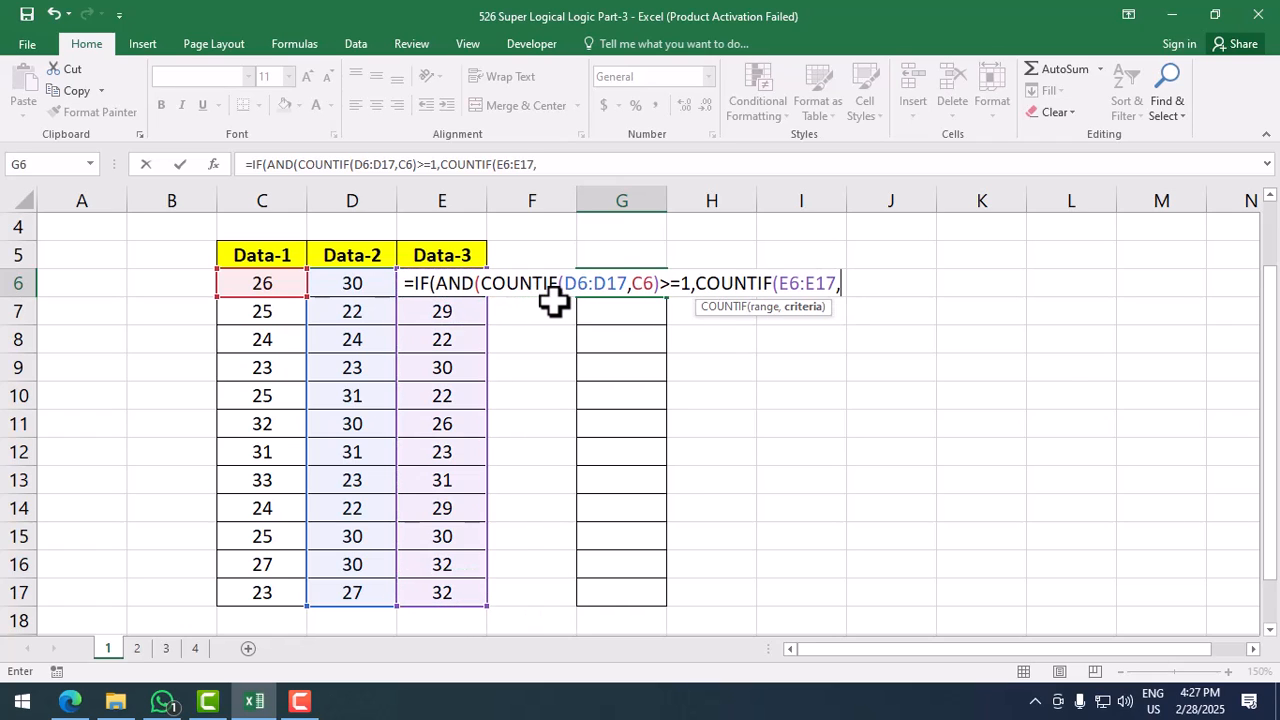
click(295, 289)
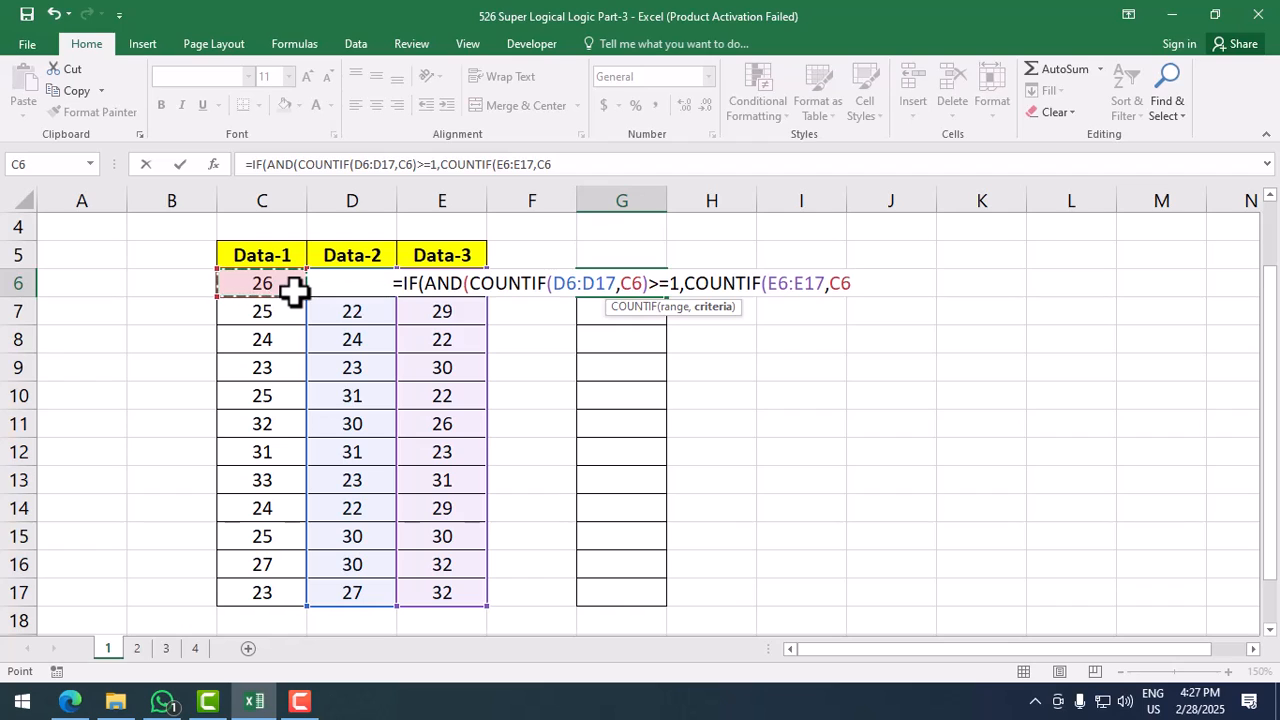
text())
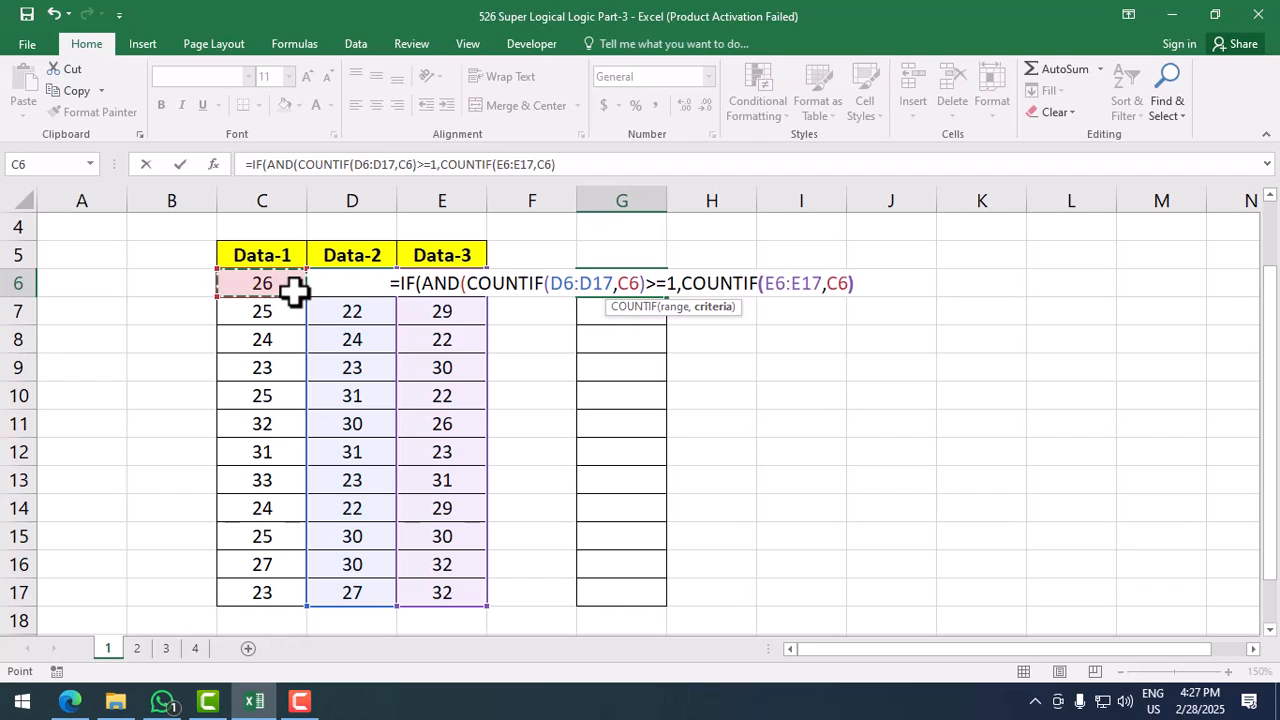
text(>=1)
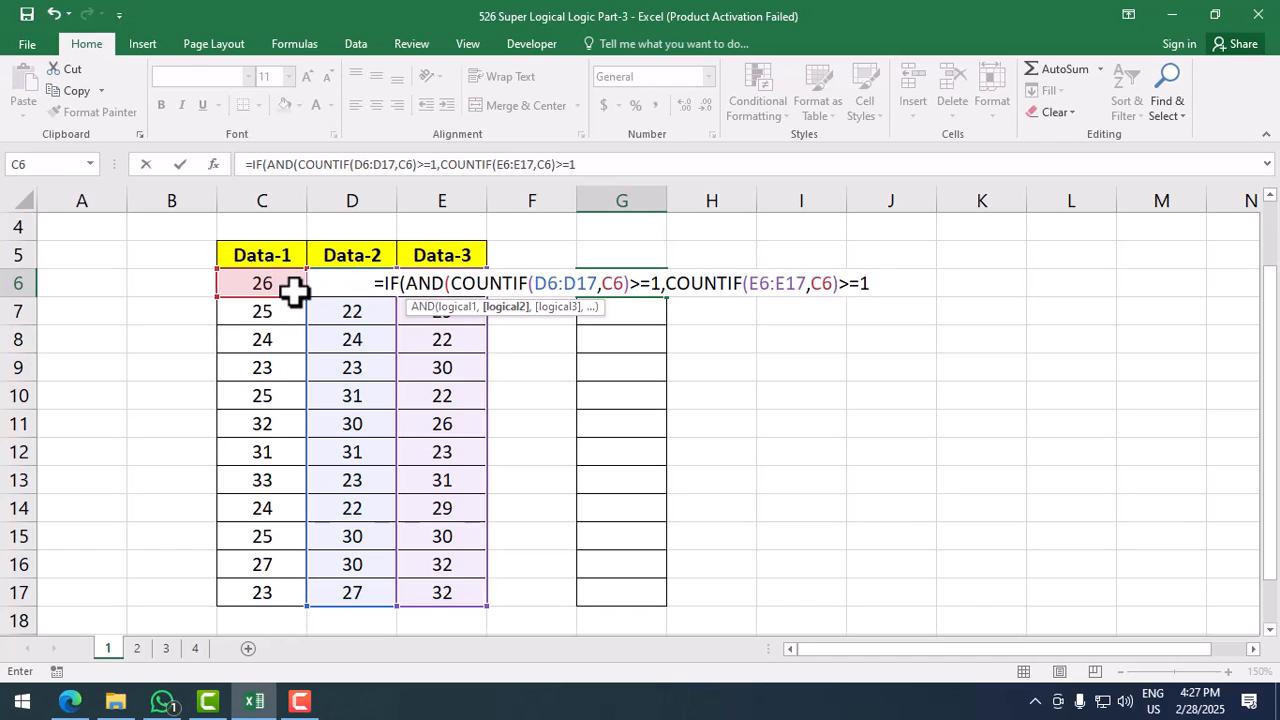
text())
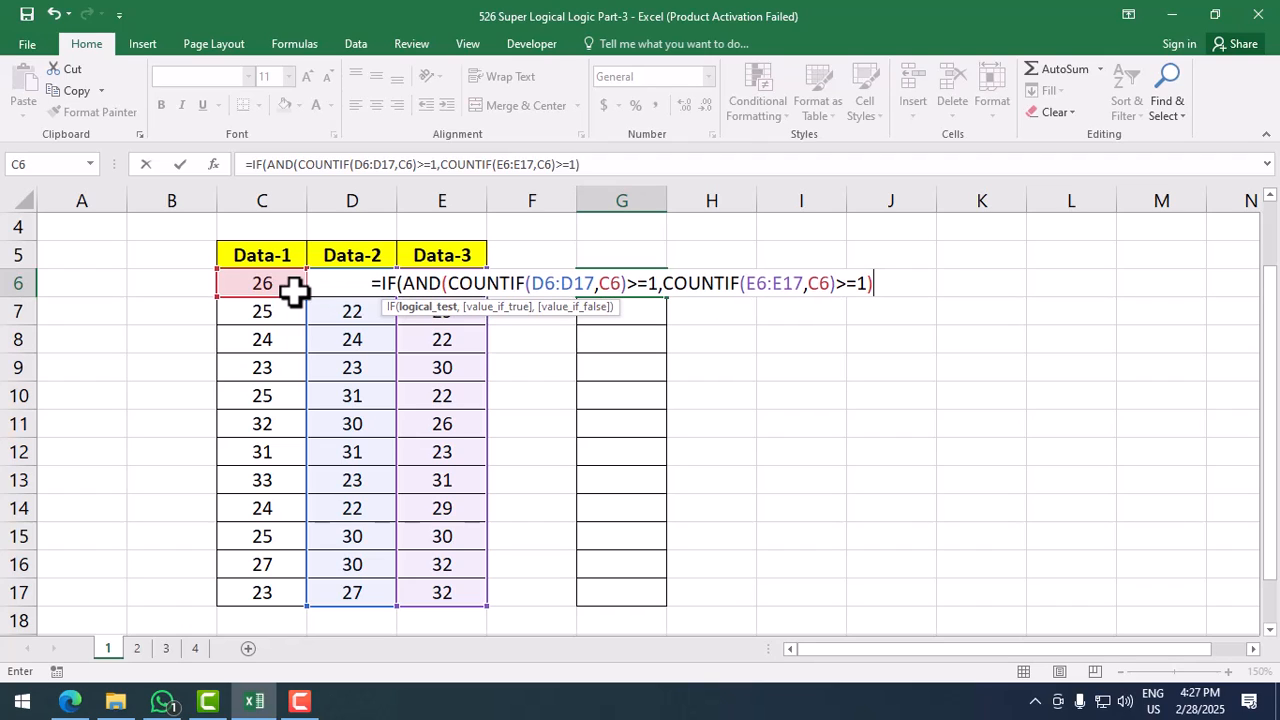
- Complete the IF formula in G6 to return C6 when true and an empty string "" when false
text(,)
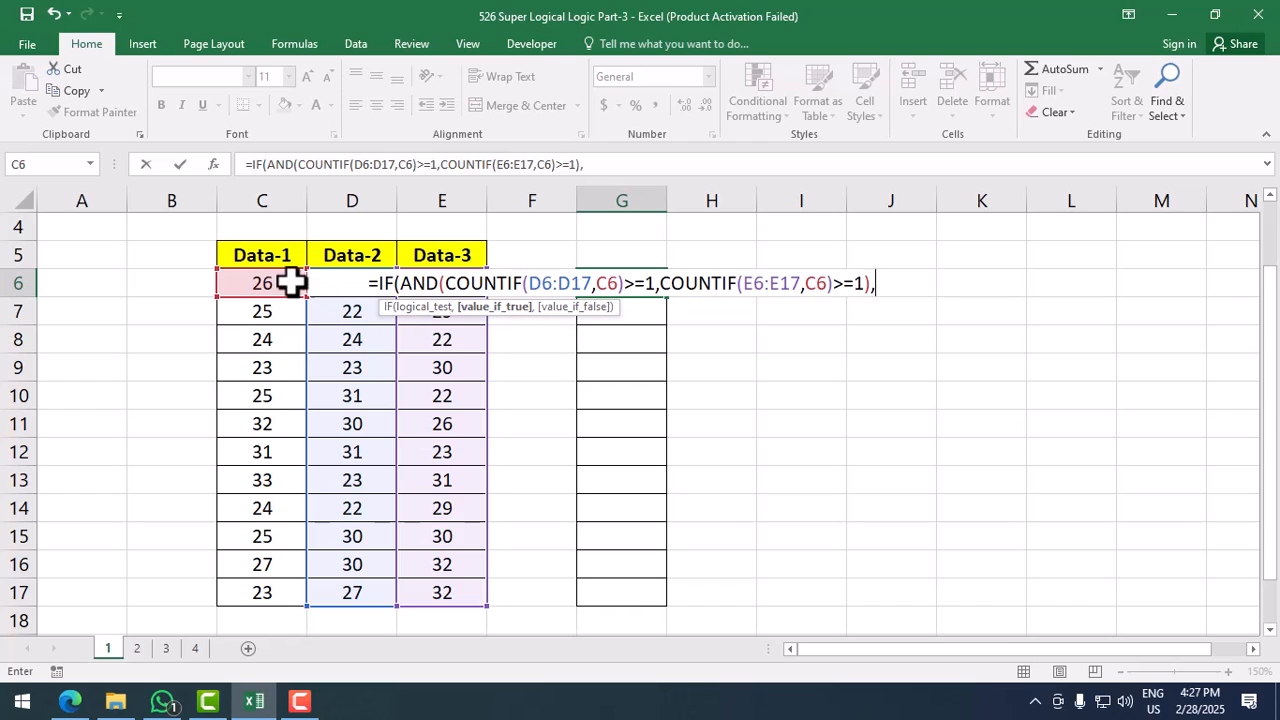
click(258, 280)
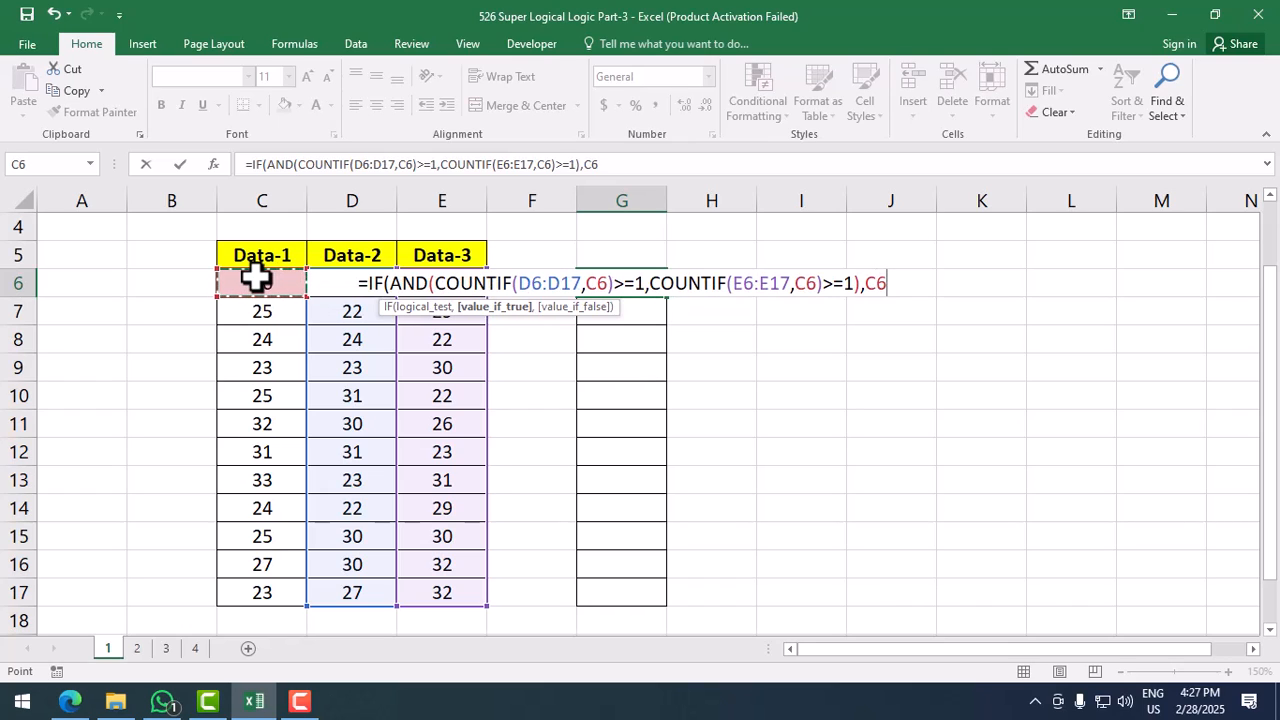
text(,""))
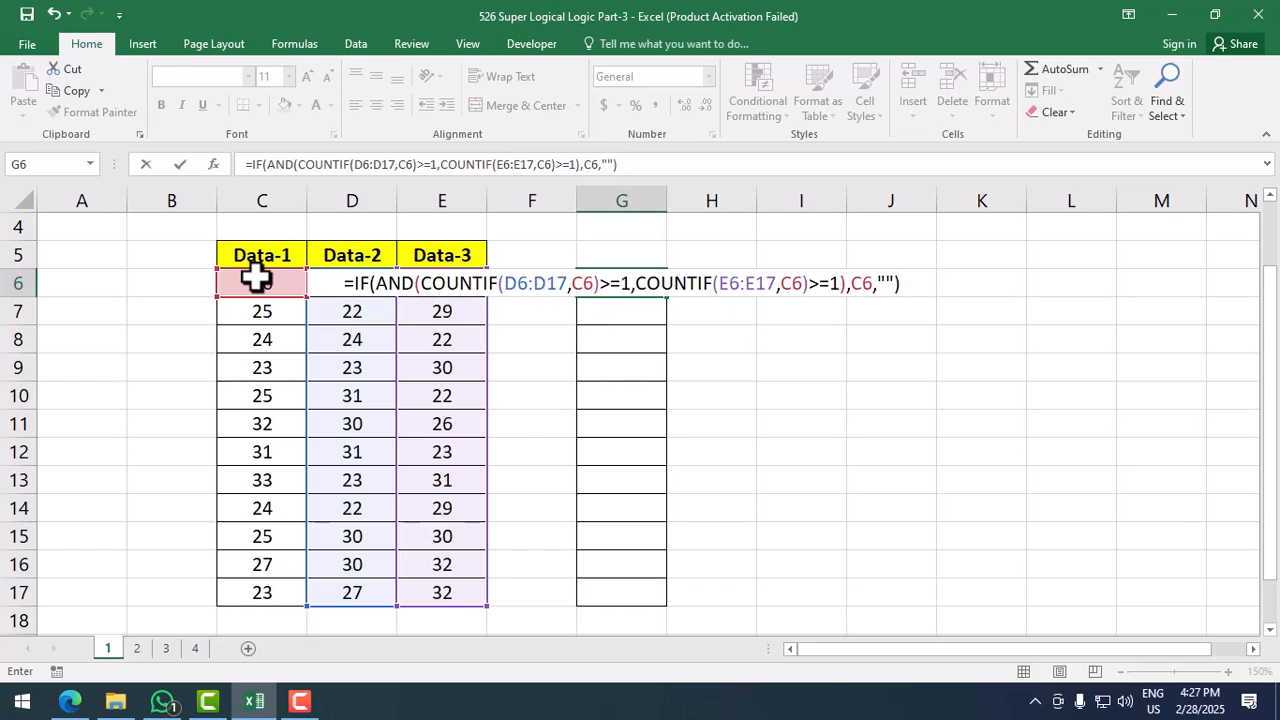
key(Return)
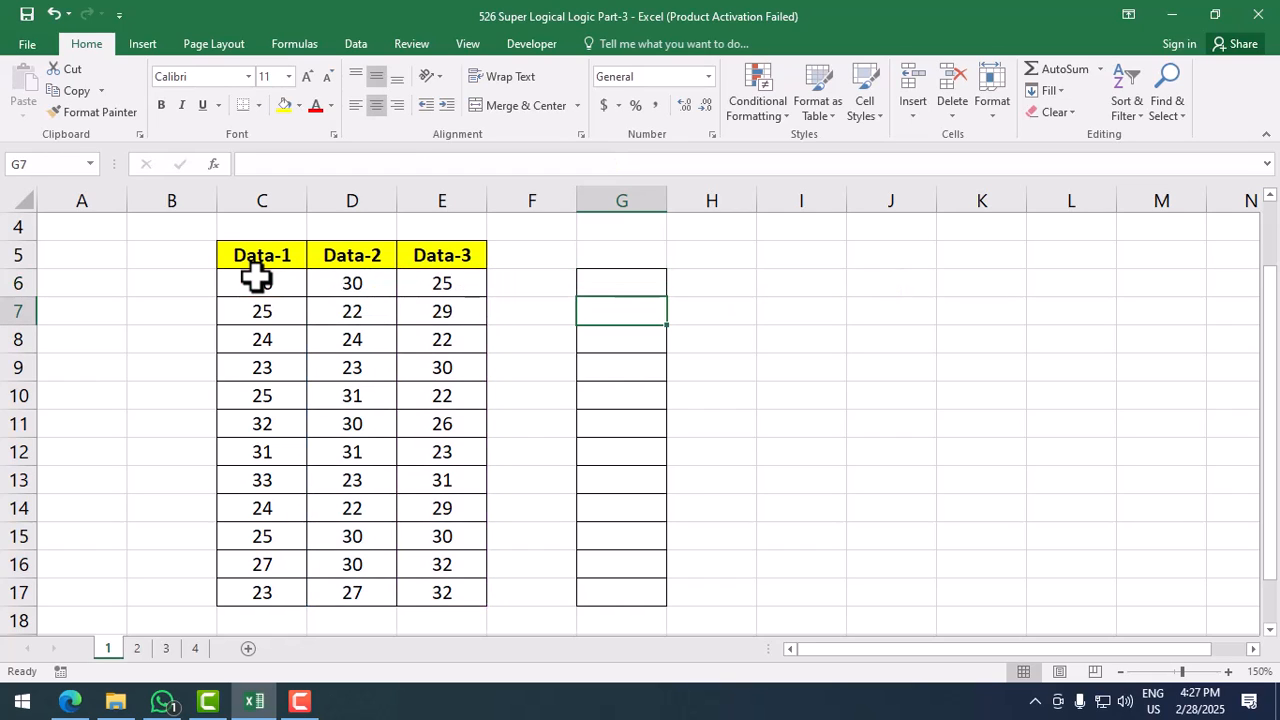
- Fill the formula from G6 down through G17
click(631, 277)
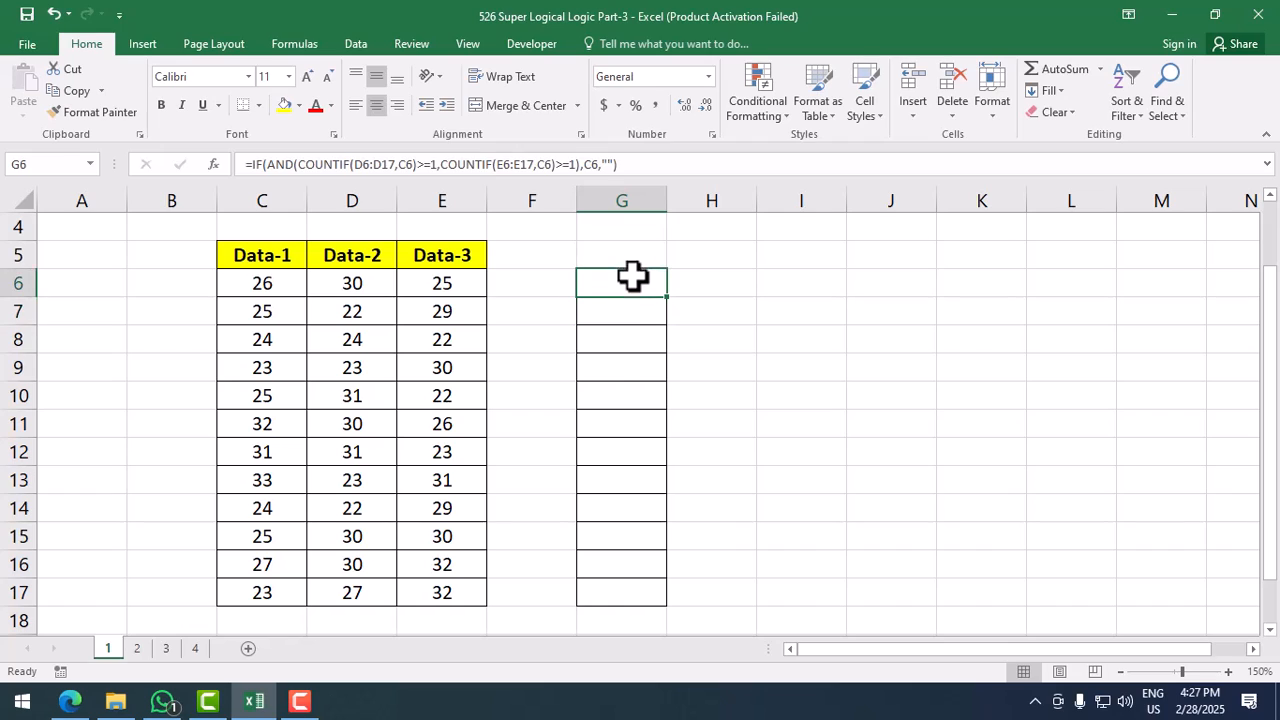
click(276, 288)
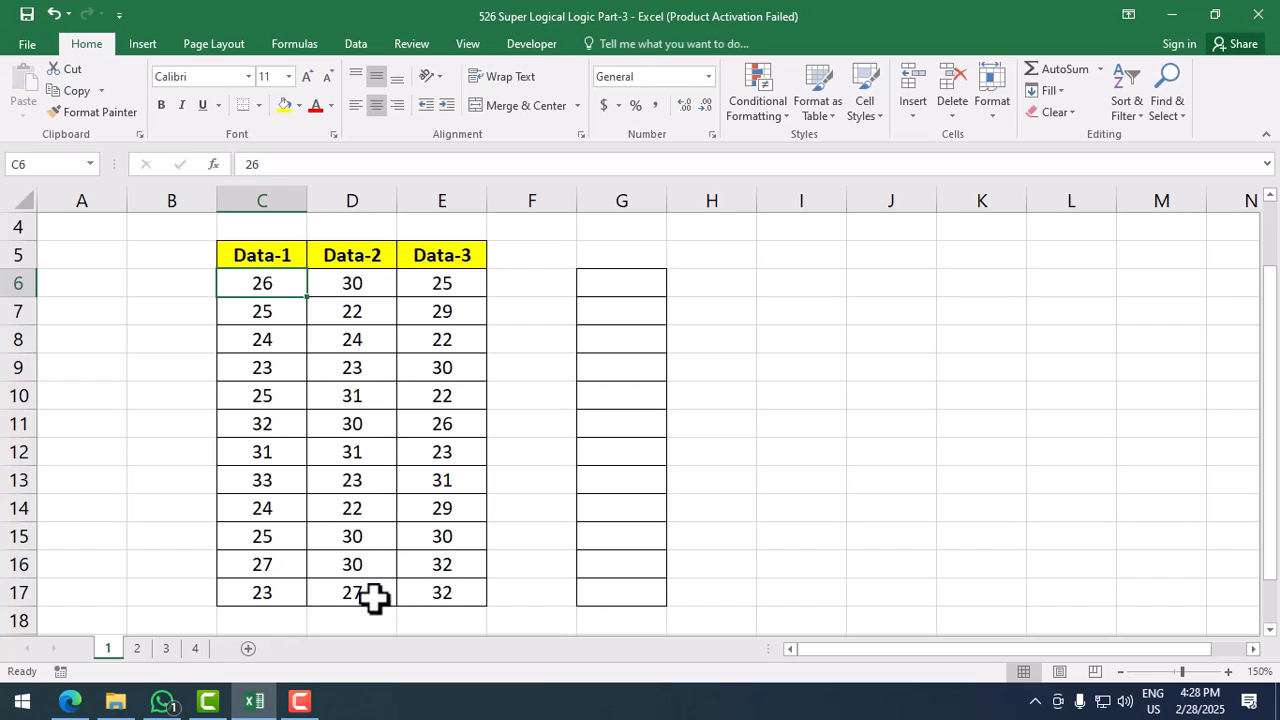
click(460, 418)
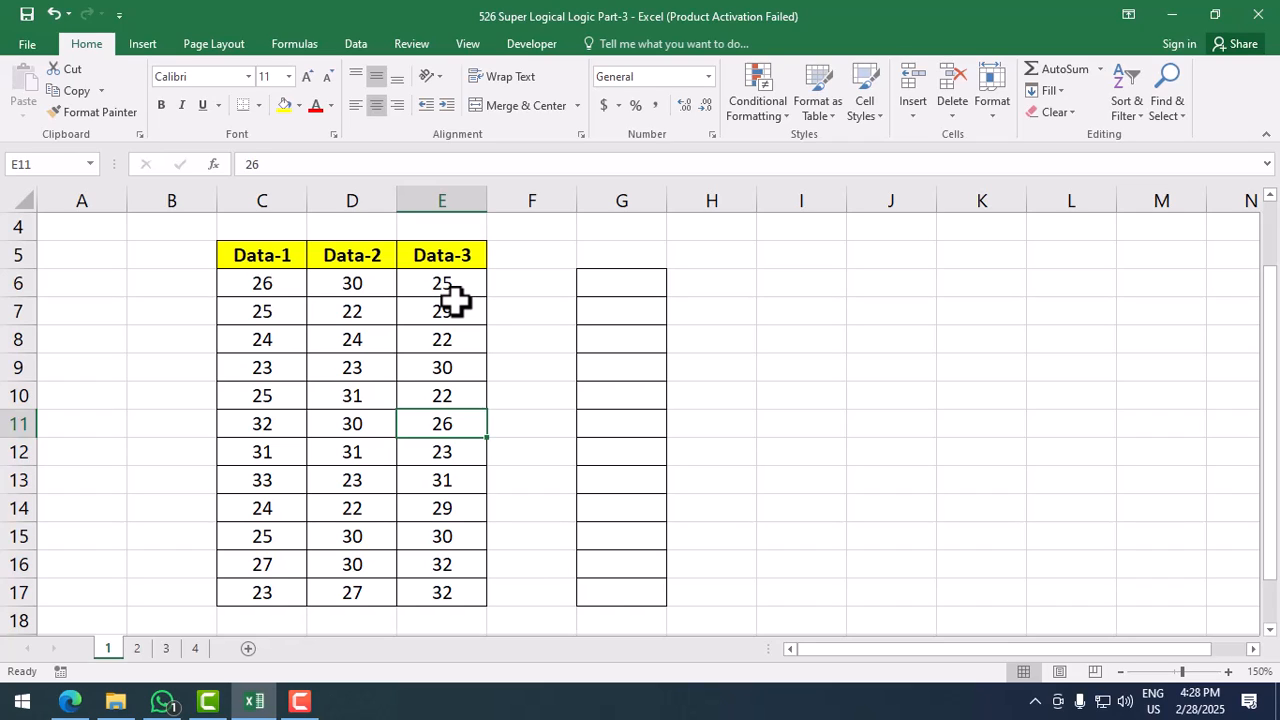
click(657, 278)
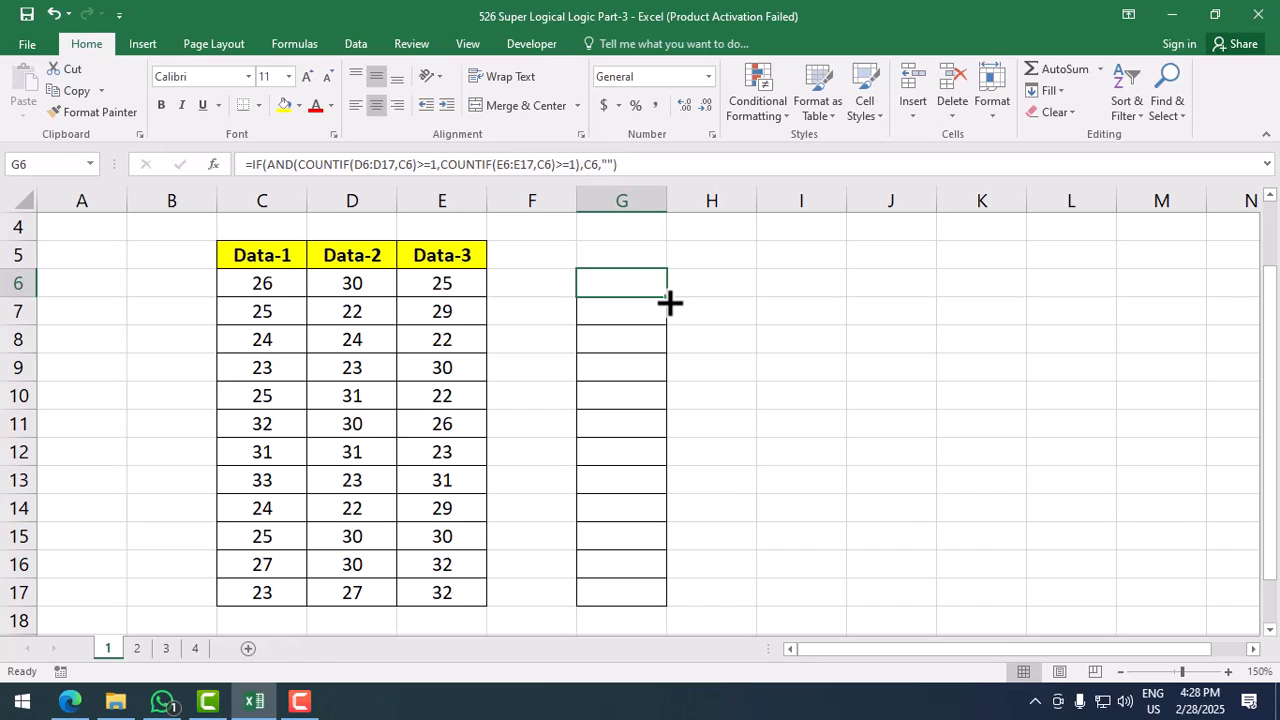
drag(668, 298, 681, 595)
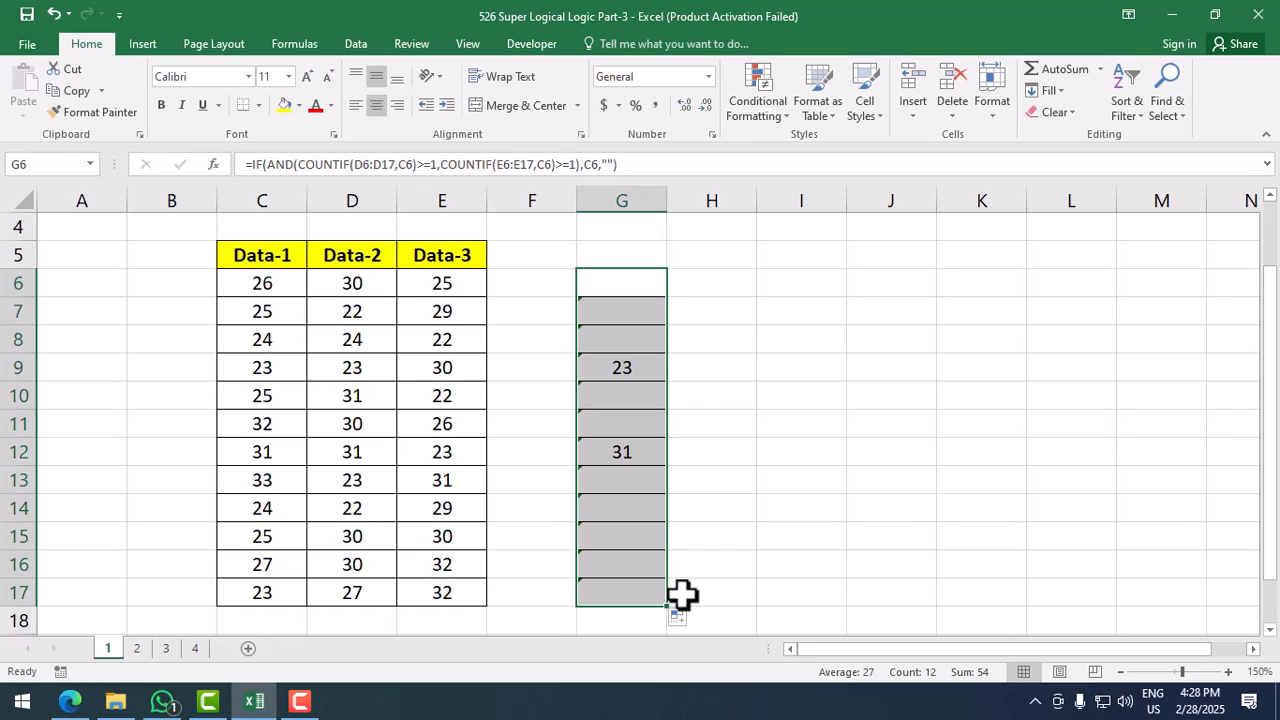
click(686, 421)
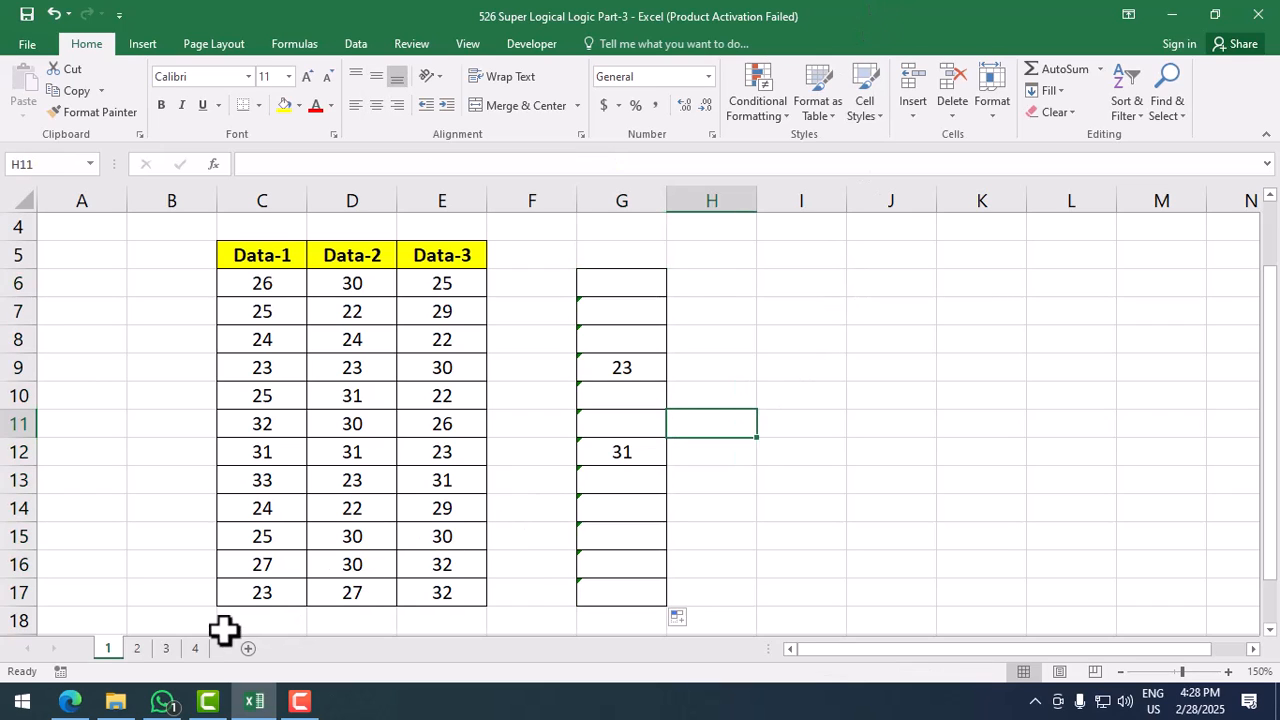
- Switch to sheet 2 and start a formula in E6 with IF and a nested COUNTIF function
click(137, 649)
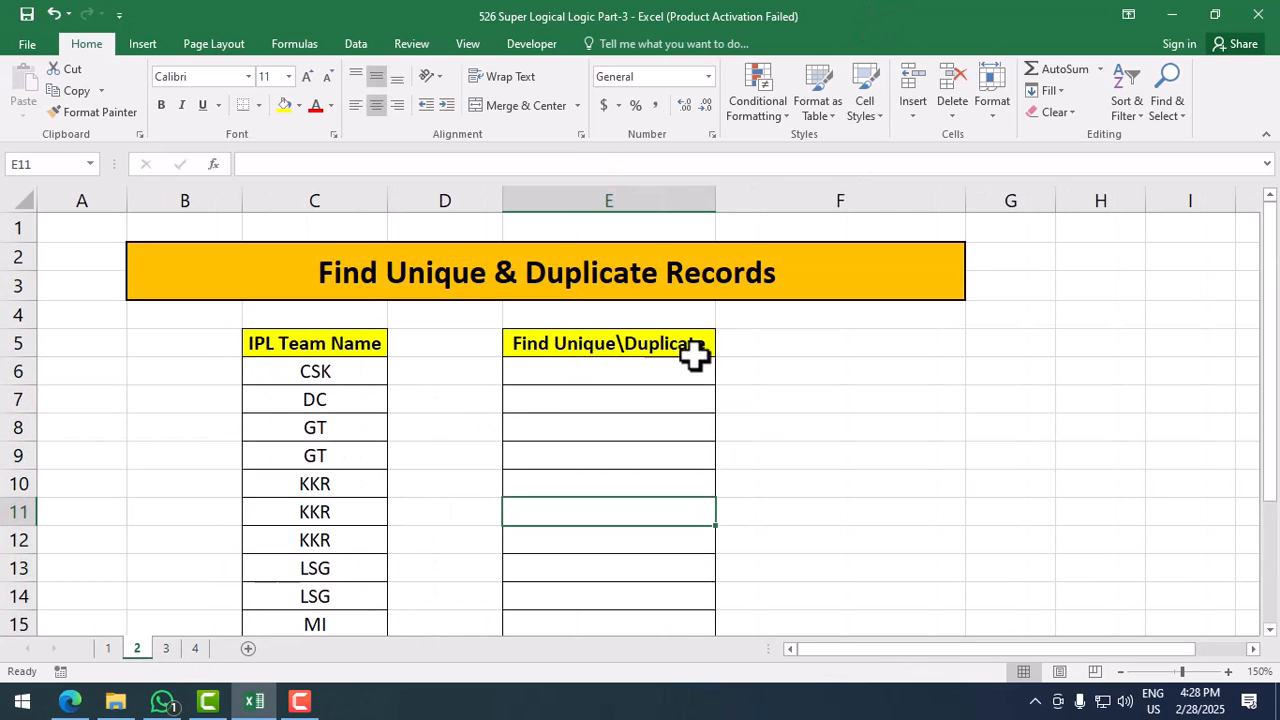
click(772, 387)
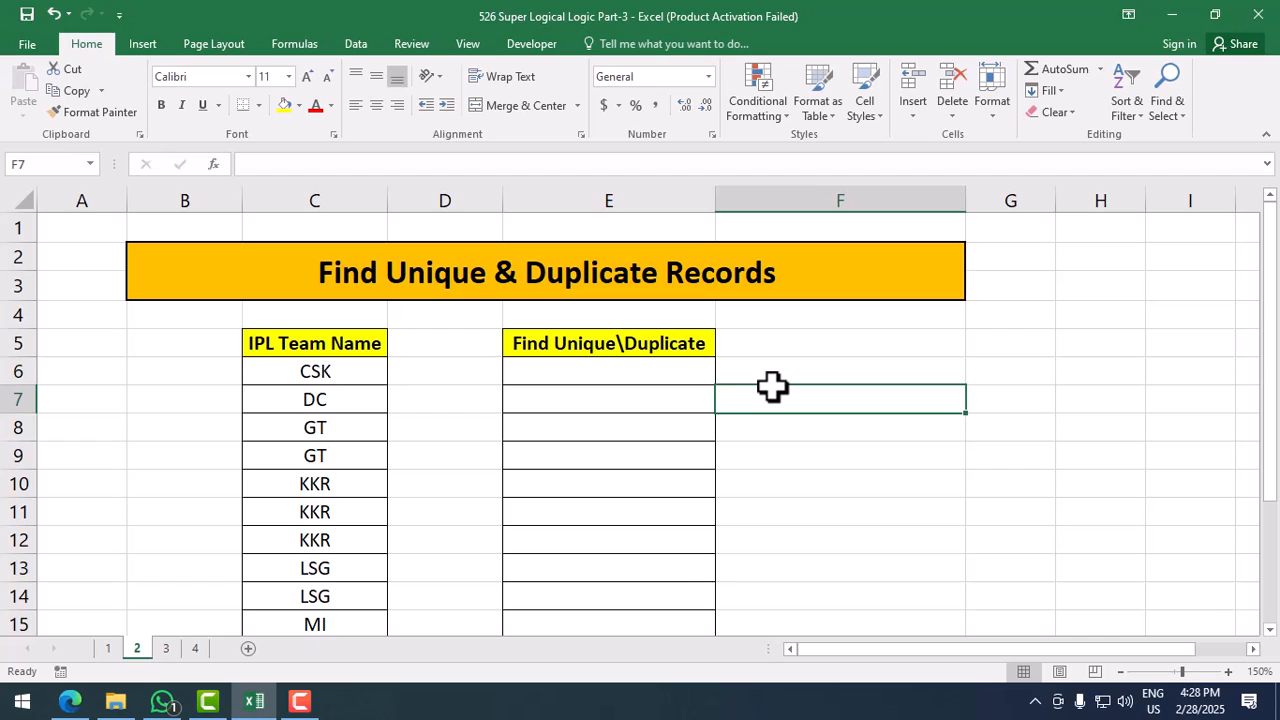
scroll(369, 409, down, 1)
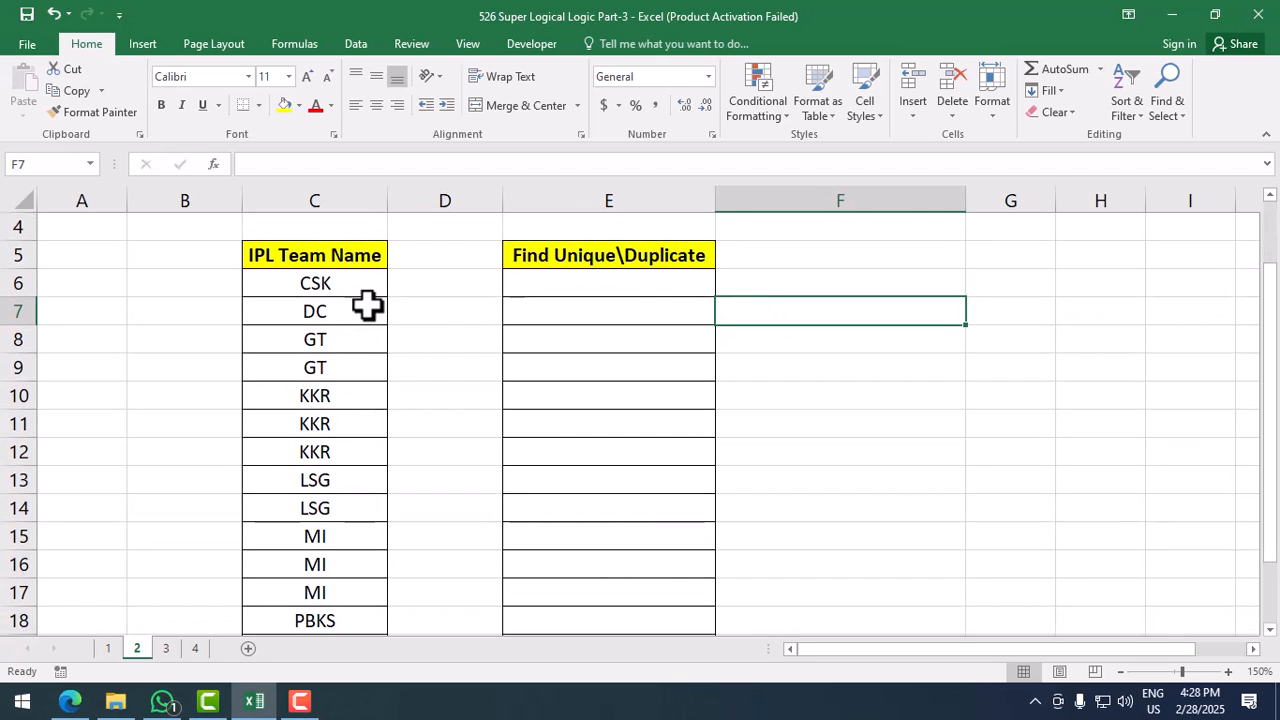
drag(355, 282, 349, 624)
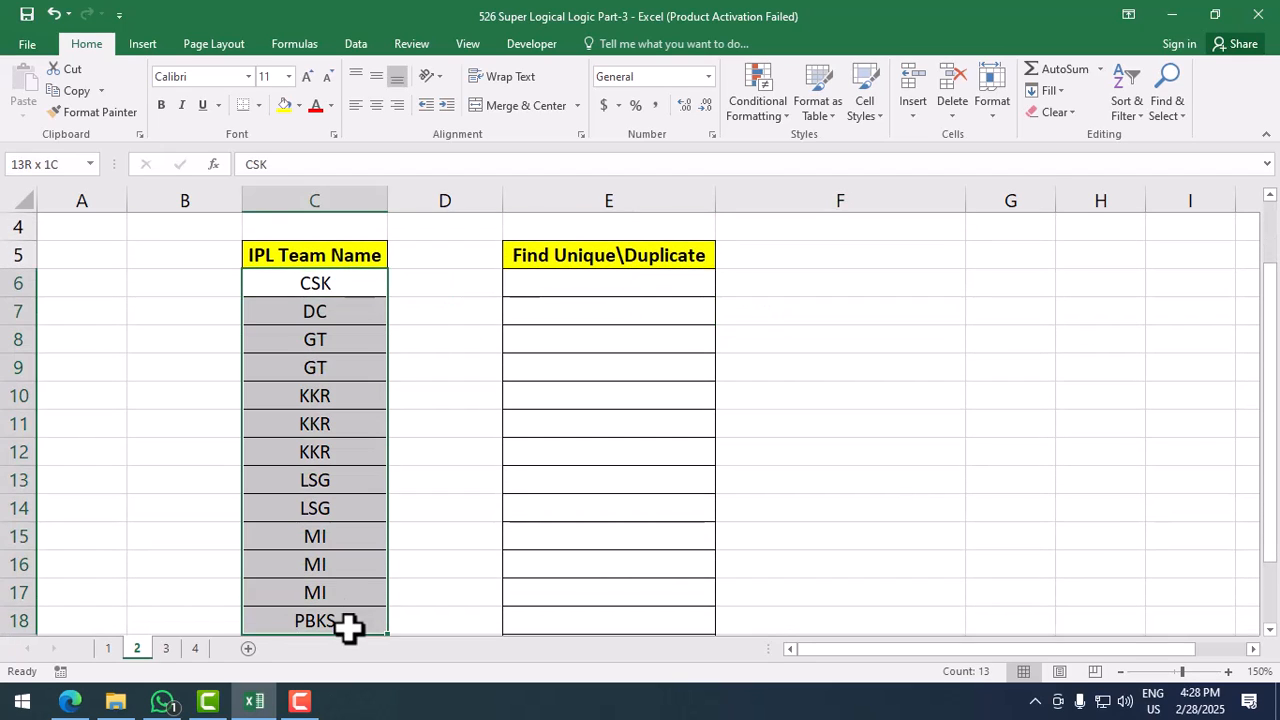
click(355, 340)
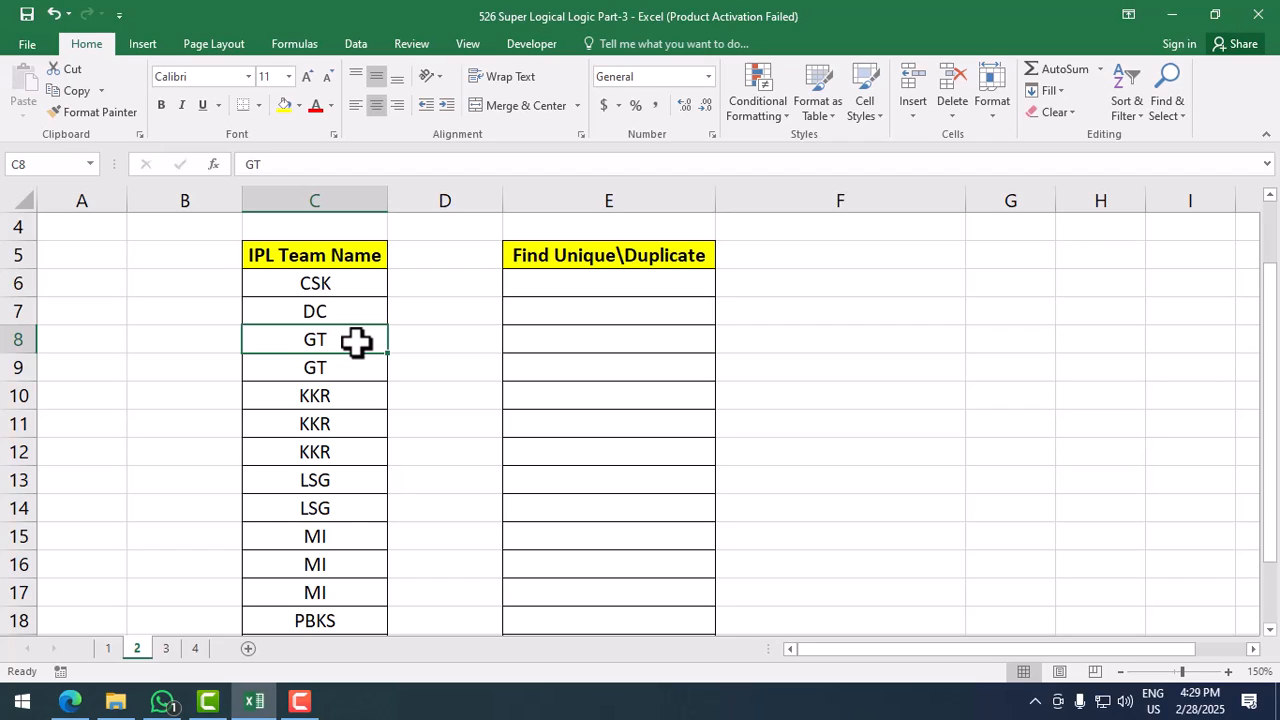
click(601, 282)
text(=)
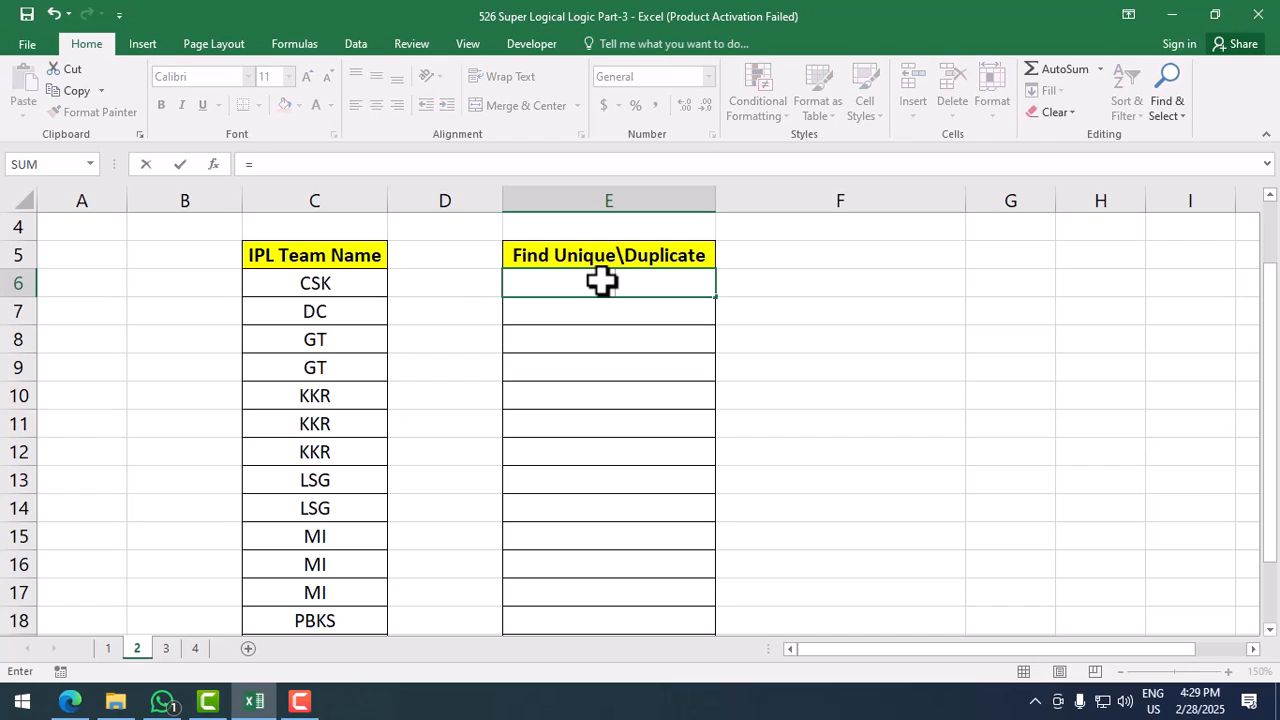
text(F)
key(BackSpace)
text(IF()
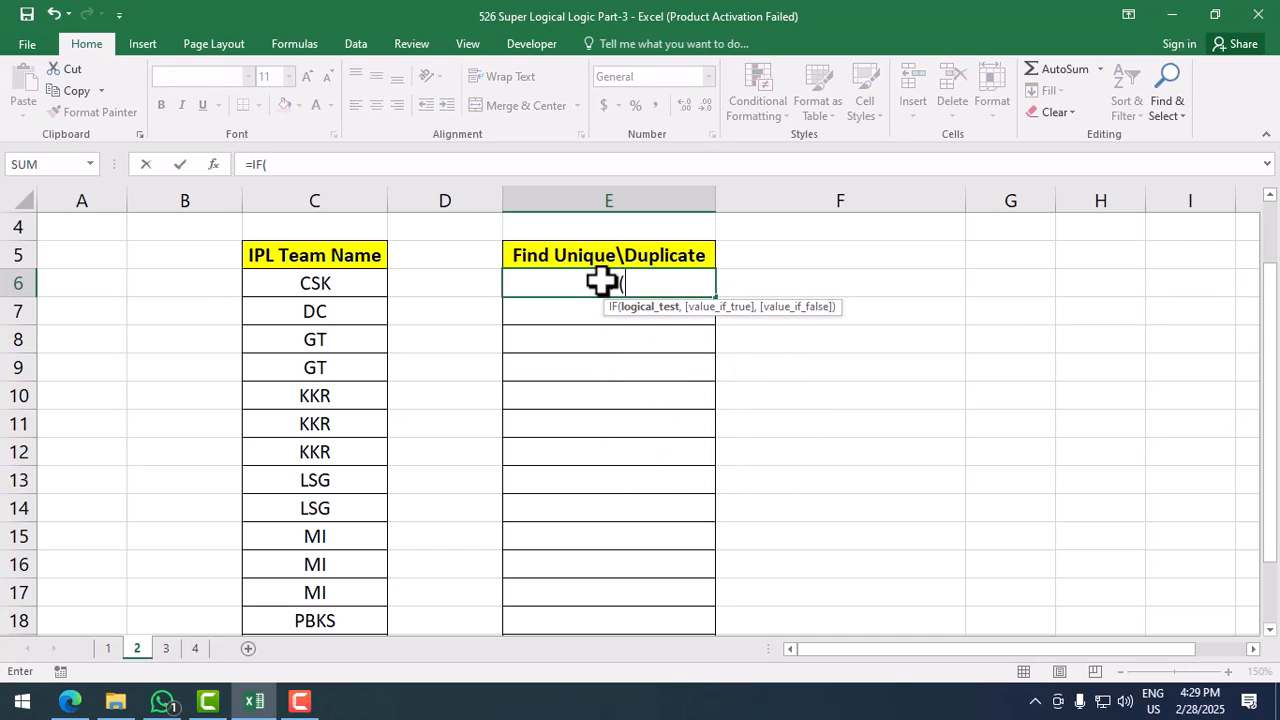
text(countif)
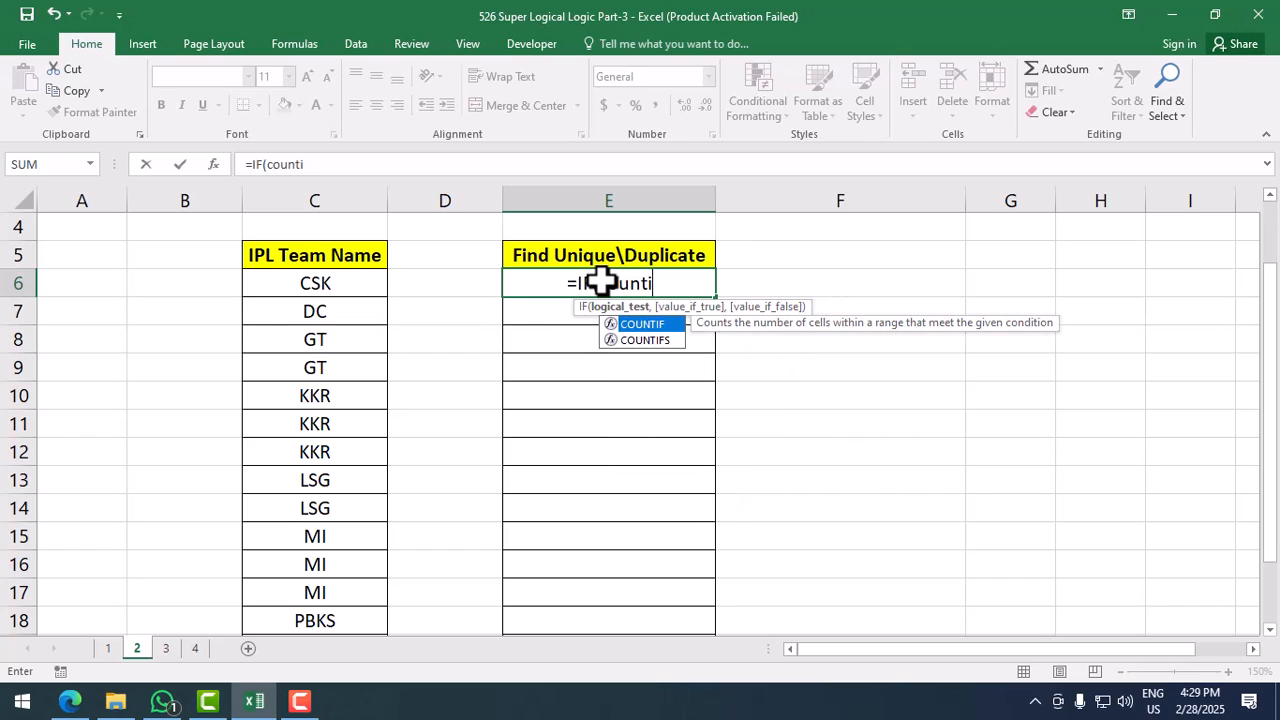
key(Tab)
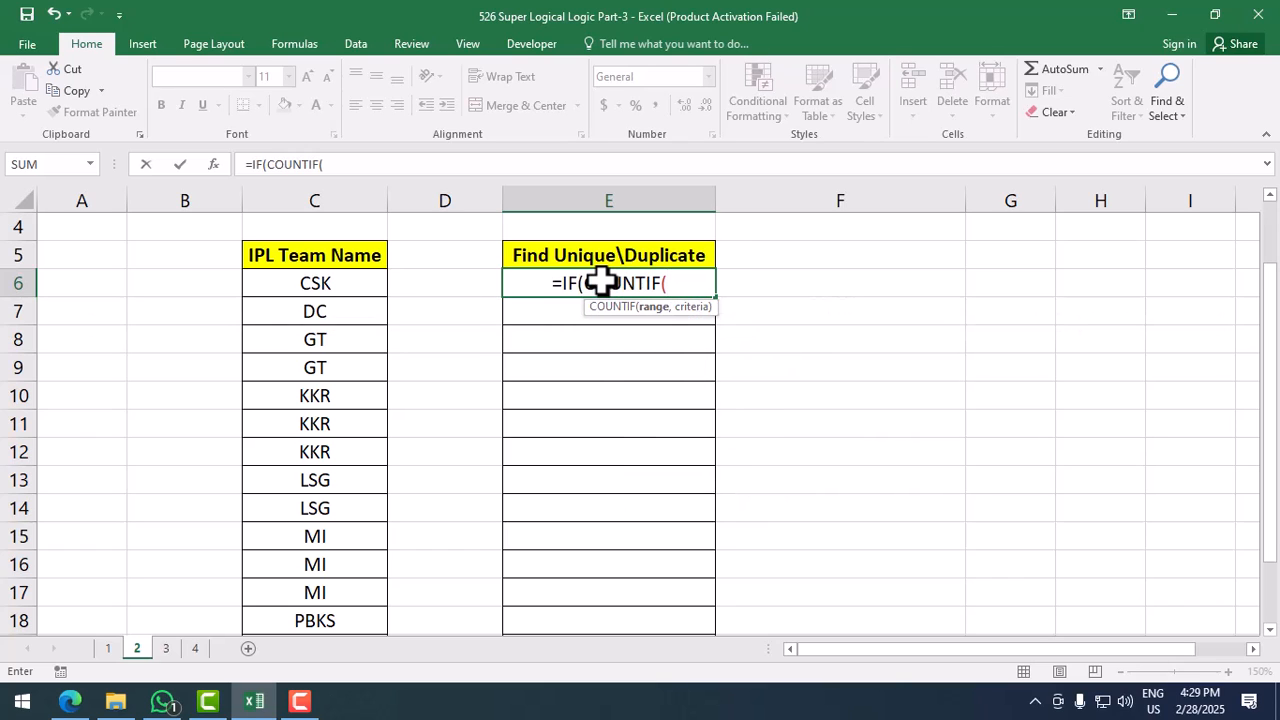
- Give COUNTIF the absolute range $C$6:$C$21 and criteria C6, and test whether the count equals 1
key(Left)
key(Left)
key(ctrl+shift+Down)
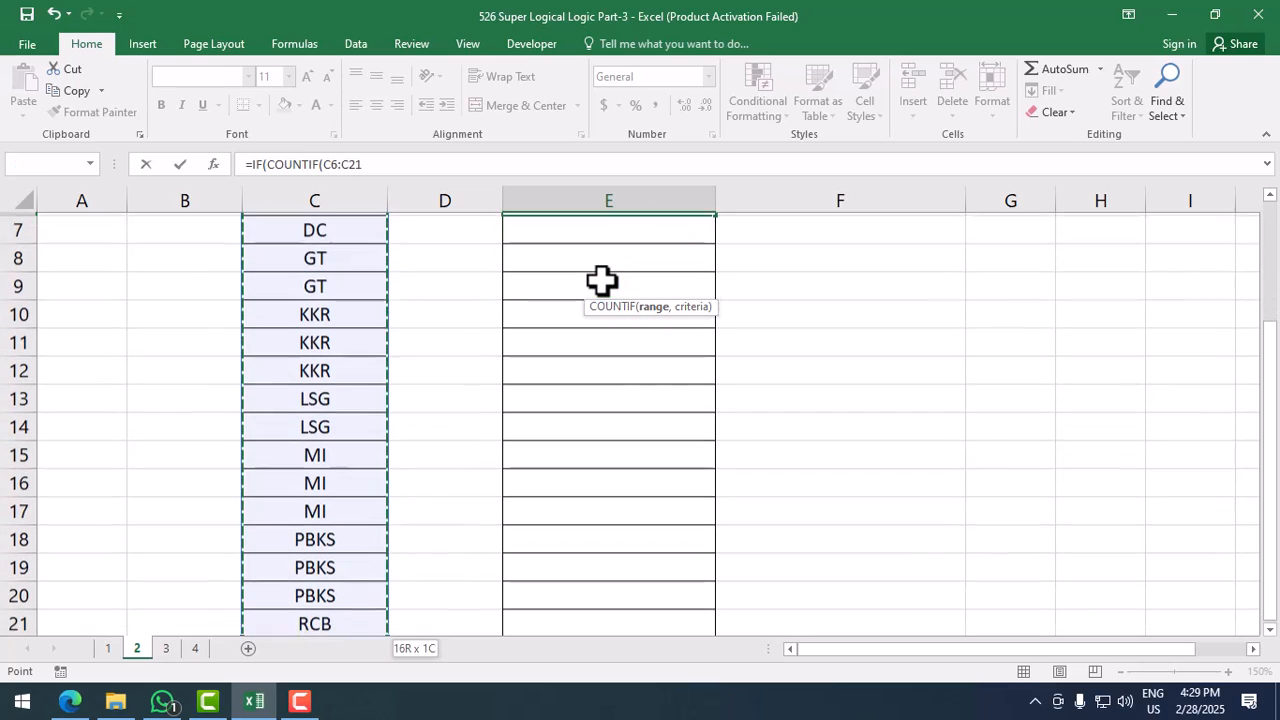
key(F4)
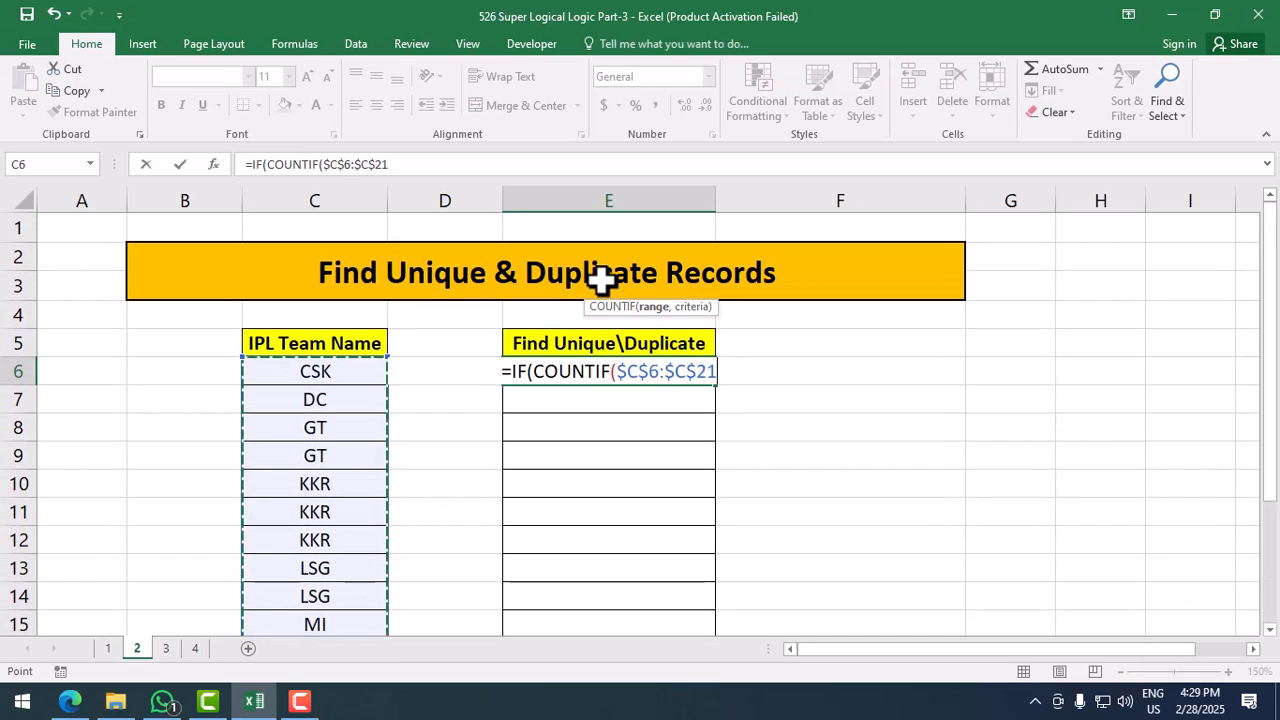
text(,)
key(Left)
key(Left)
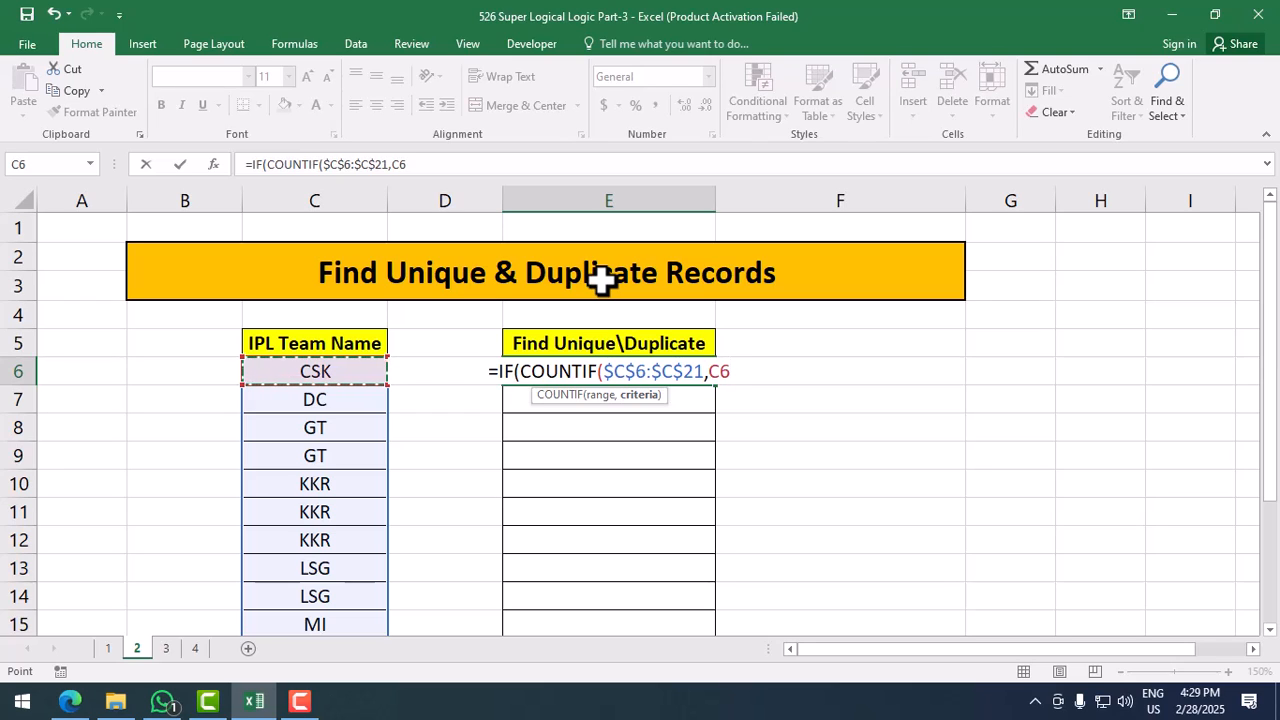
text()=1)
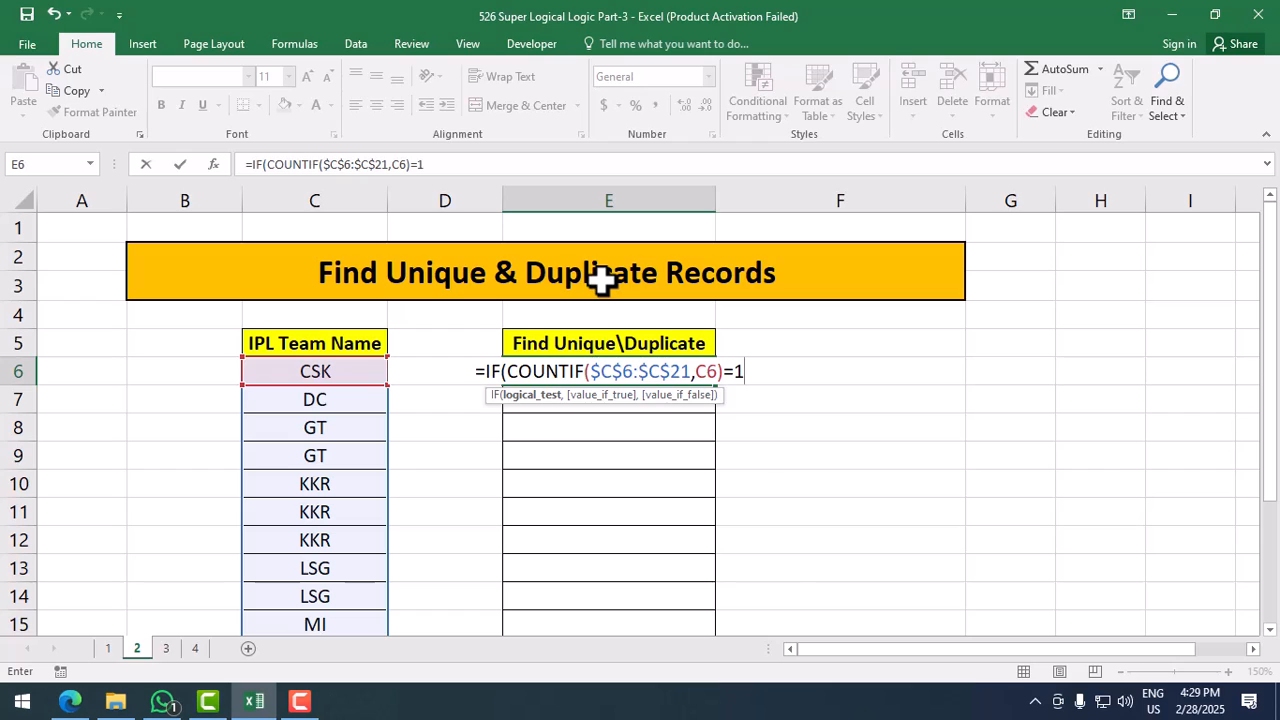
- Complete the IF formula in E6 to return "Unique" when true and "Duplicate" when false
text(,)
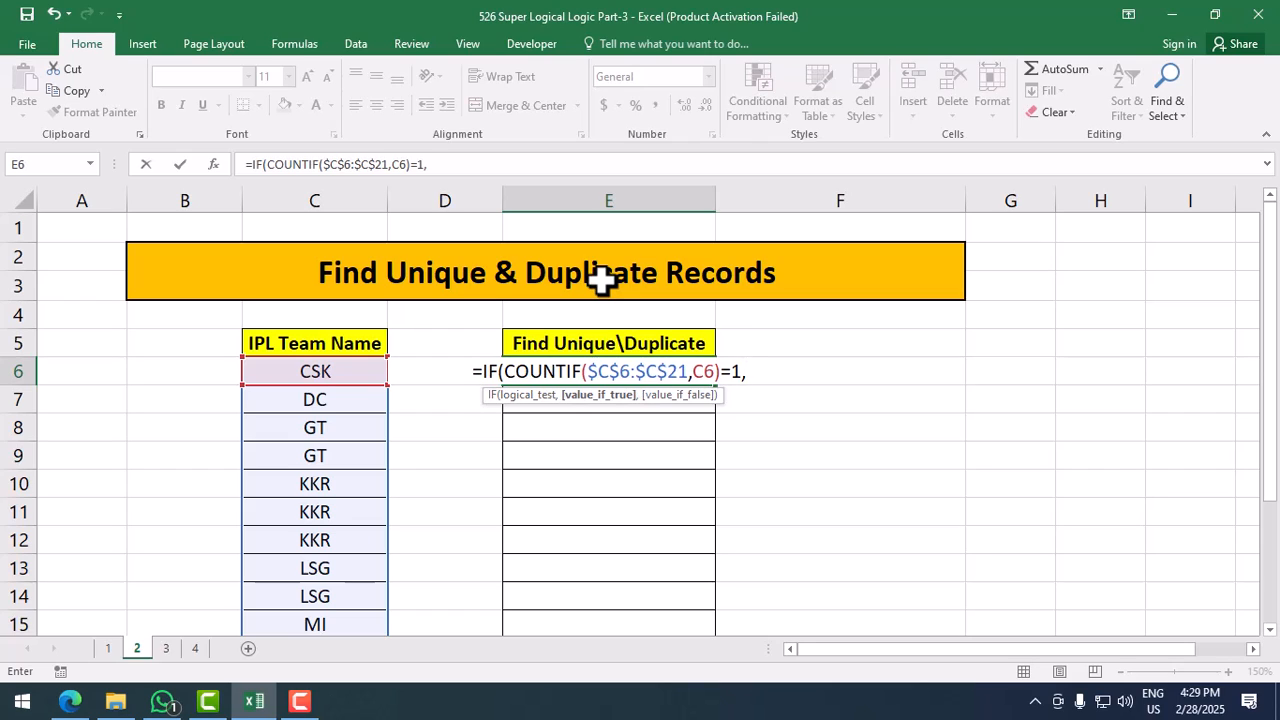
text("U)
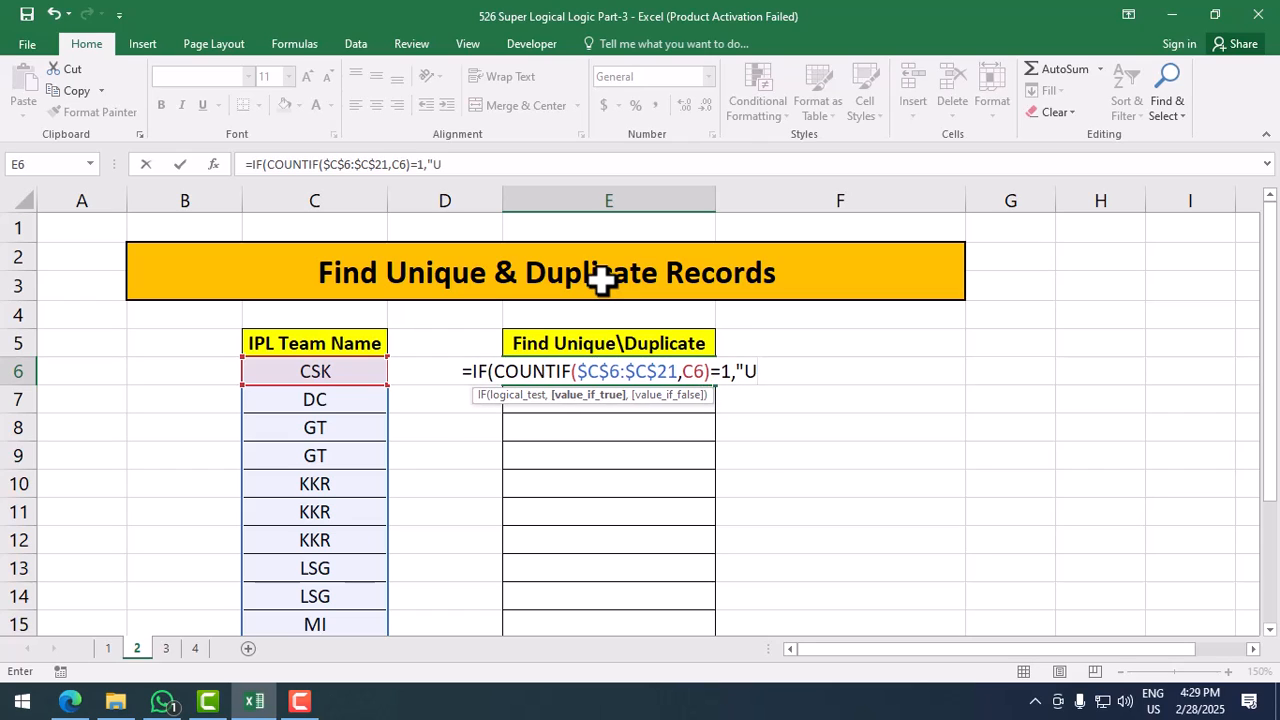
text(nique","Du)
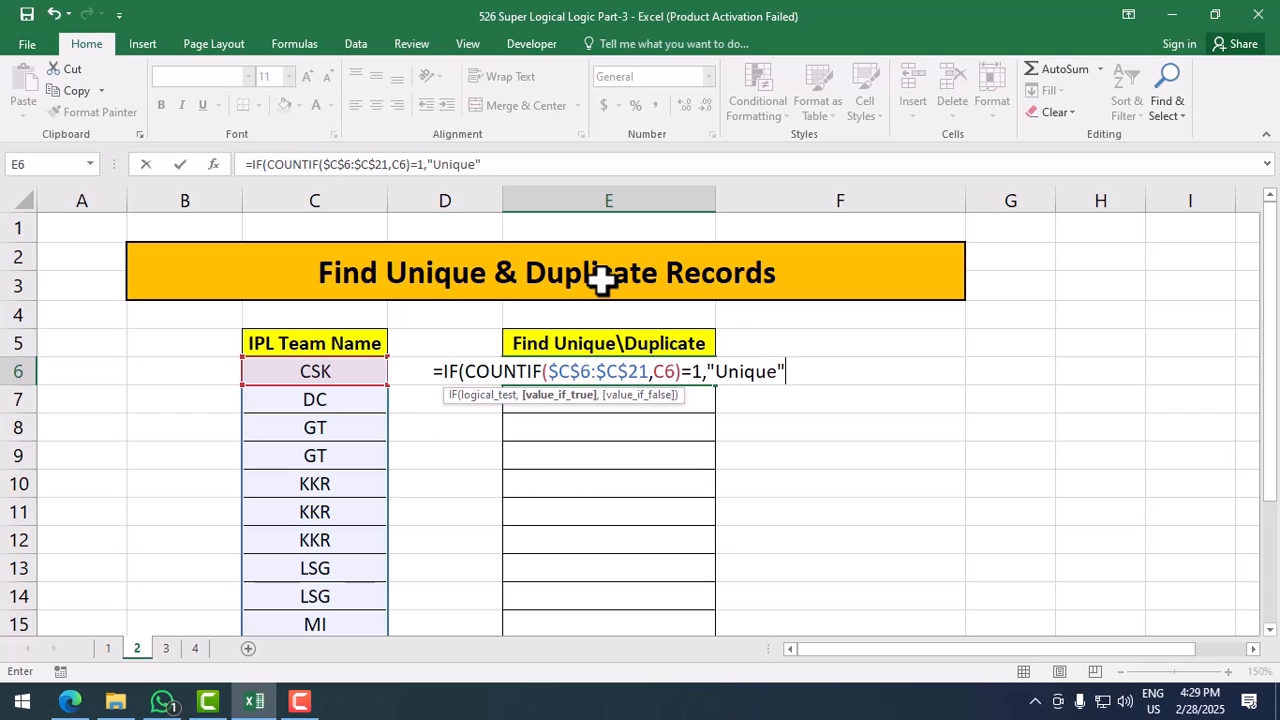
text(plidate)
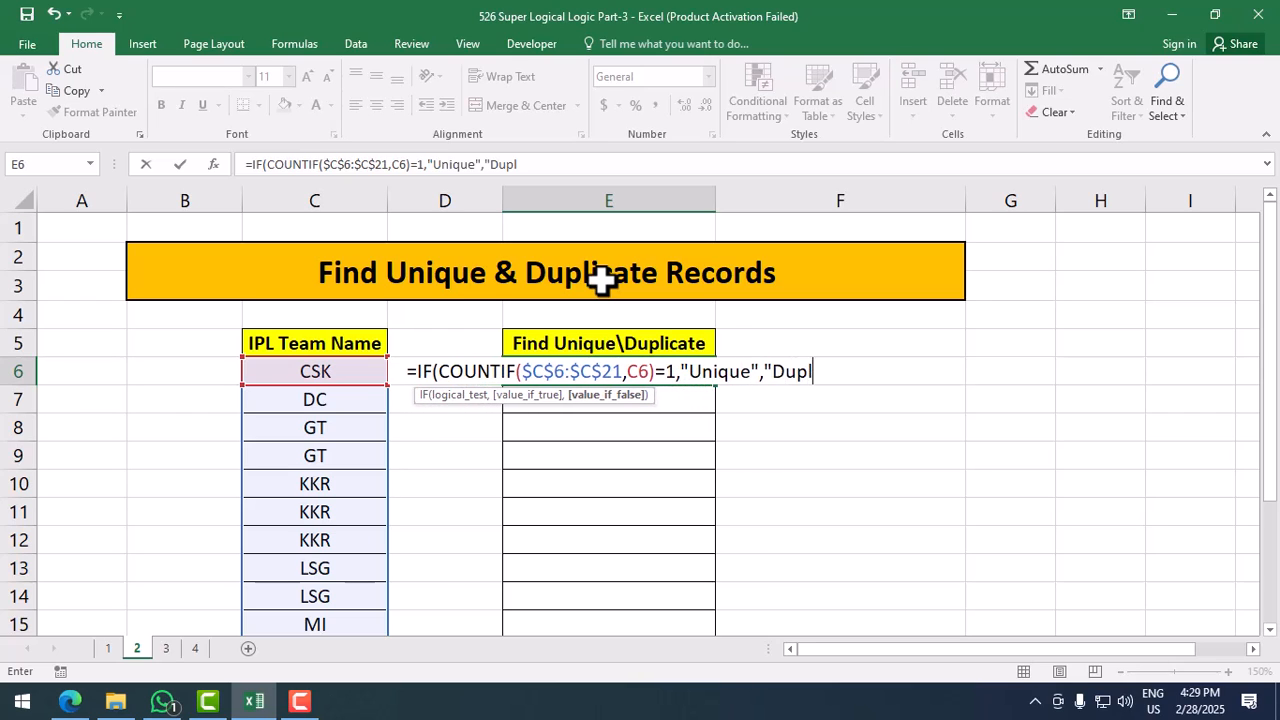
key(BackSpace)
key(BackSpace)
key(BackSpace)
key(BackSpace)
text(c)
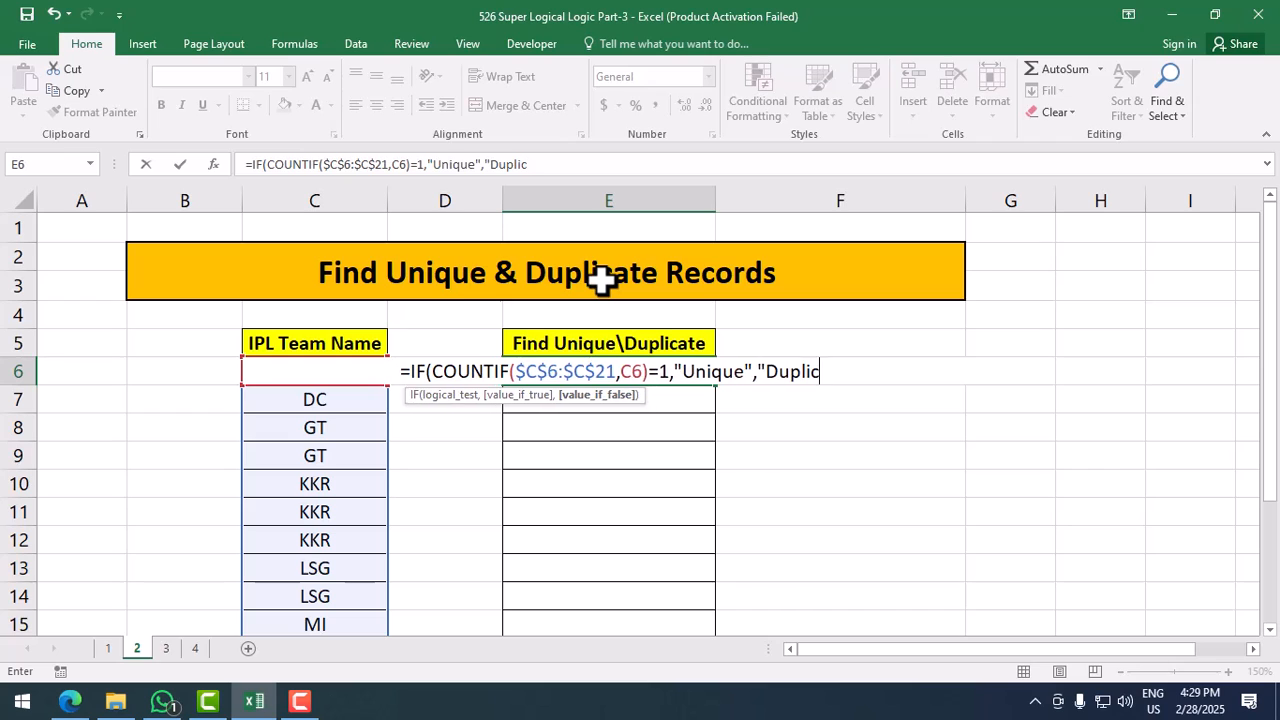
text(ate"))
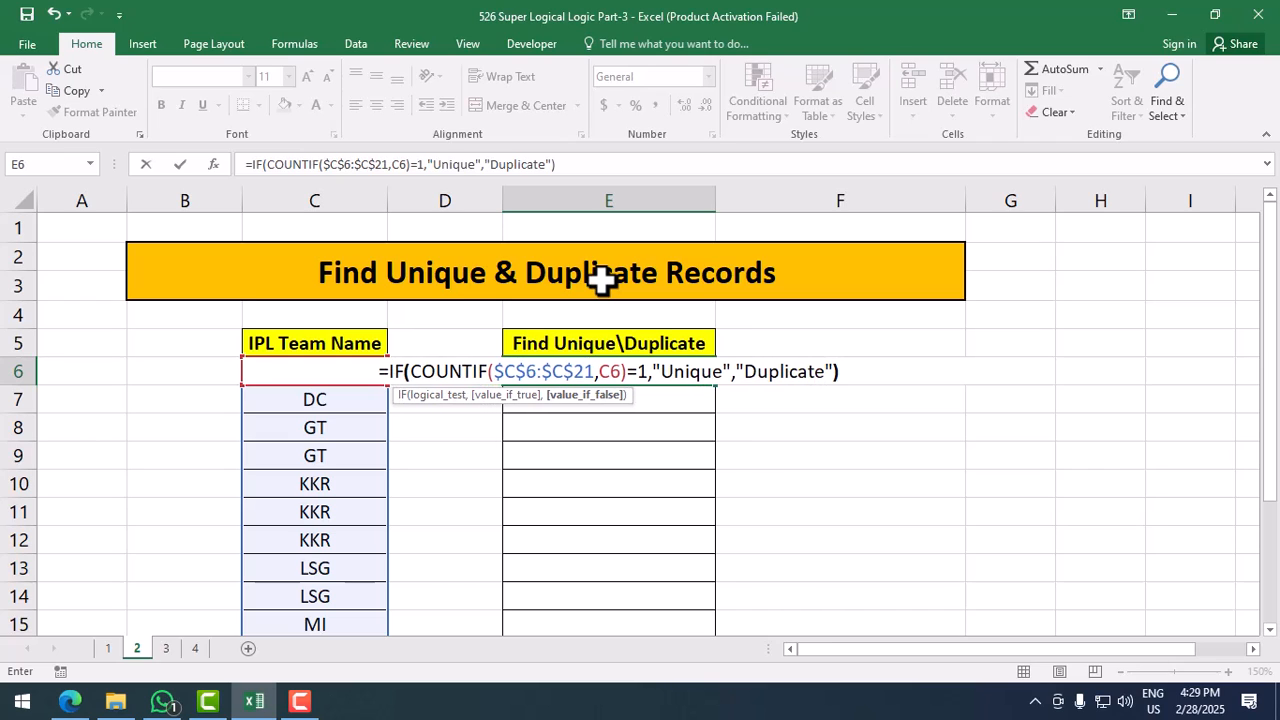
key(Return)
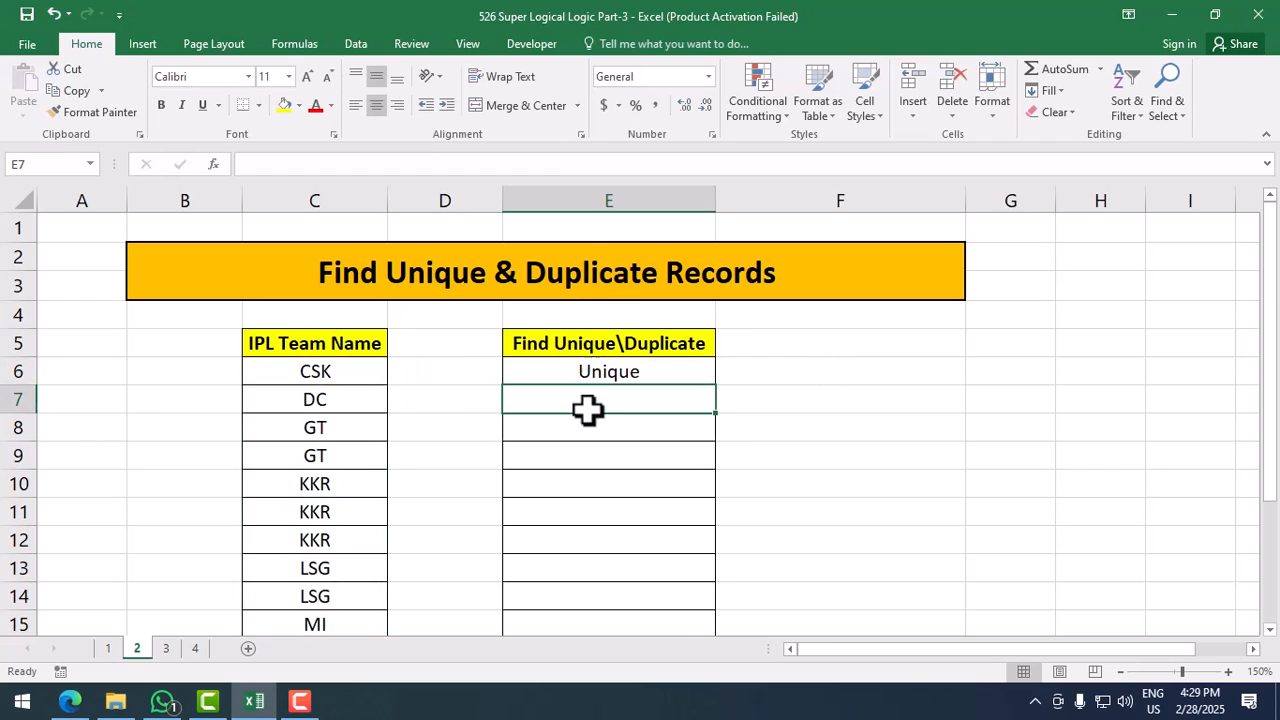
- Fill the E6 formula down through E21 and check the labels against the team names in column C
click(292, 378)
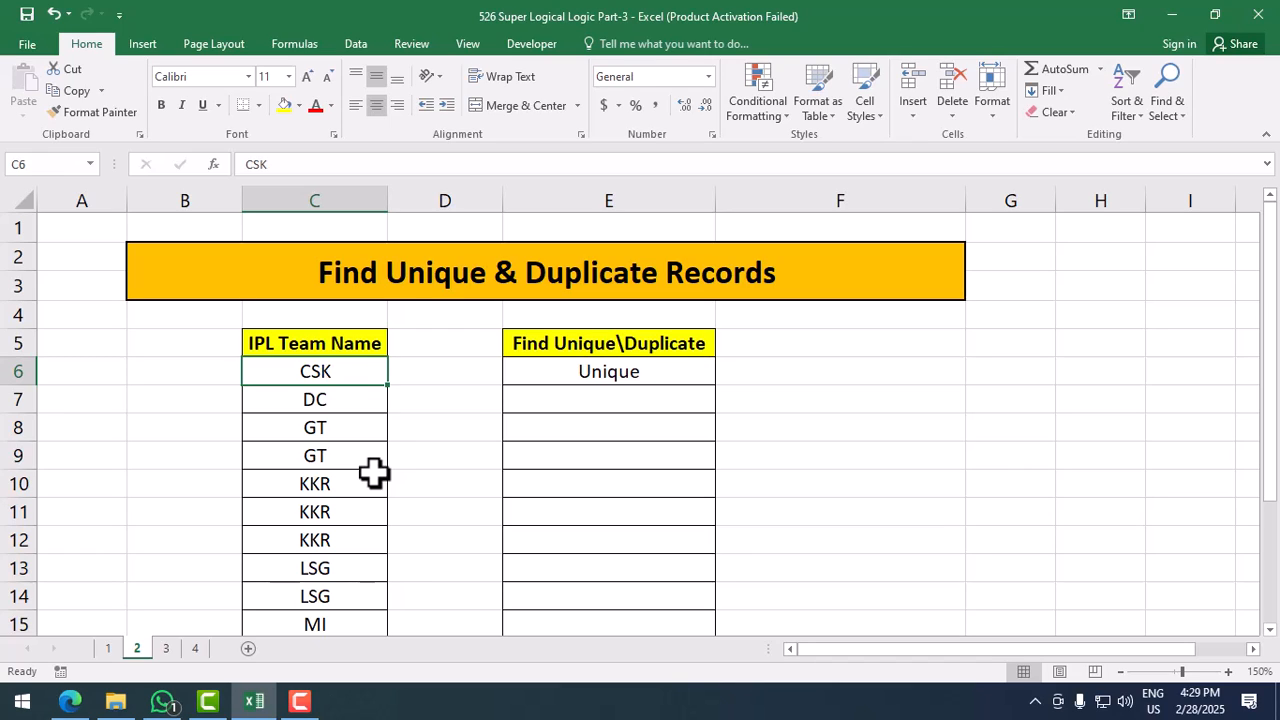
scroll(368, 458, down, 3)
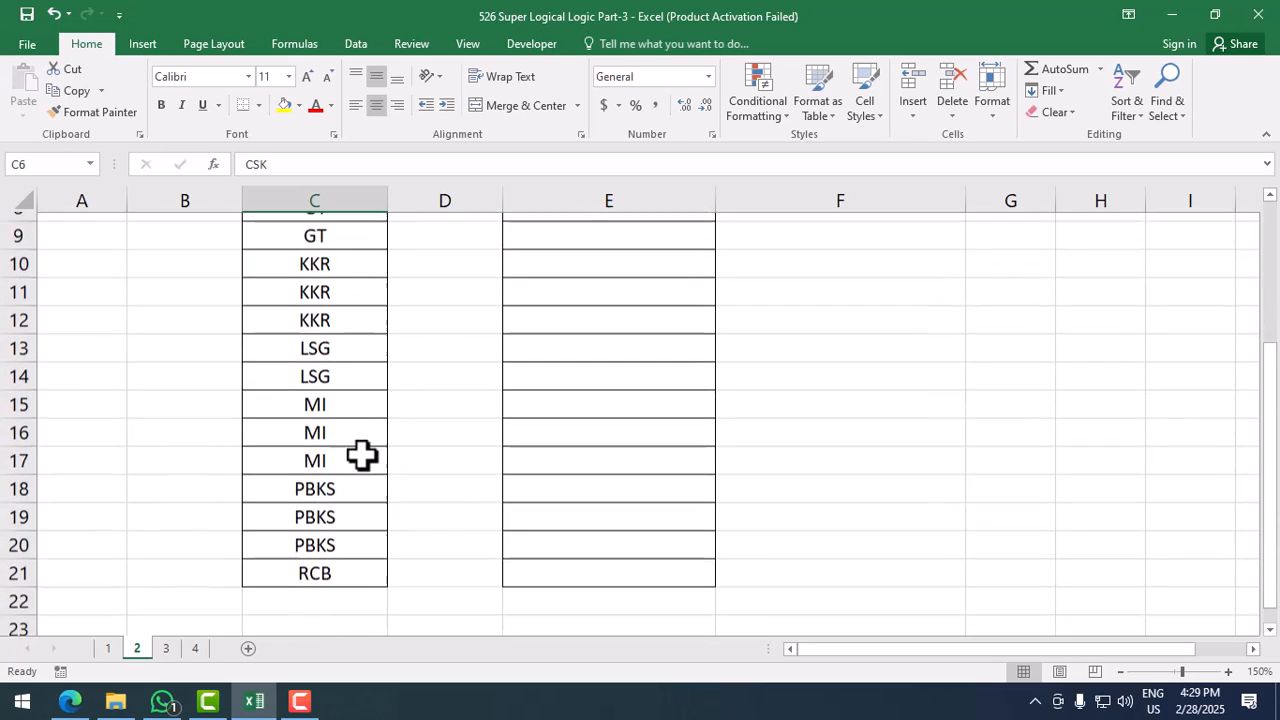
scroll(362, 456, up, 2)
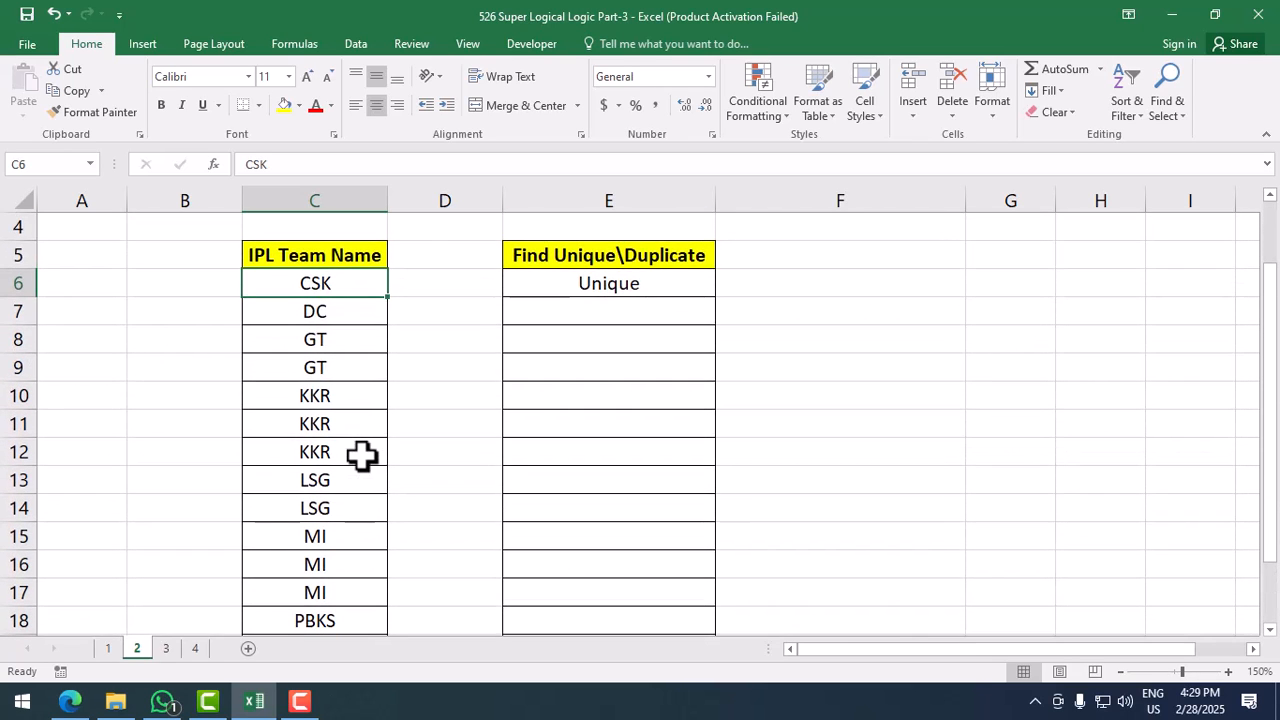
scroll(362, 456, down, 2)
scroll(362, 456, up, 1)
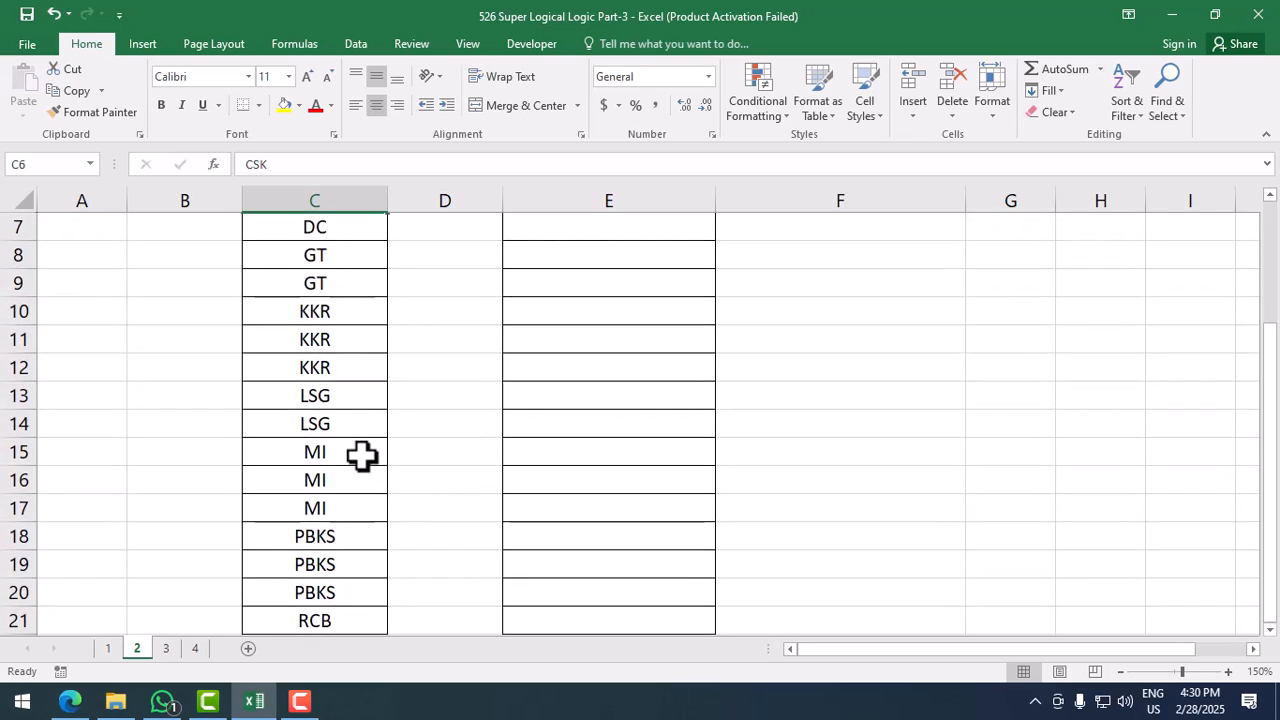
scroll(361, 456, up, 2)
click(528, 380)
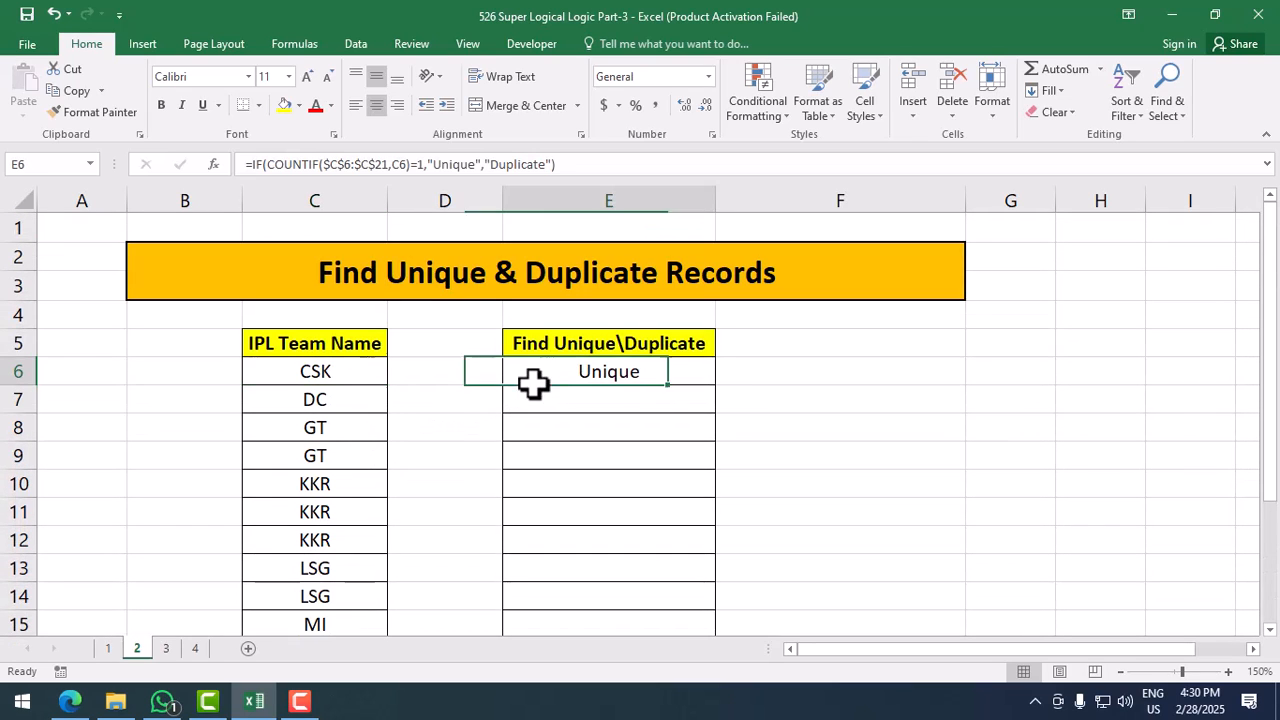
drag(708, 389, 710, 577)
click(334, 568)
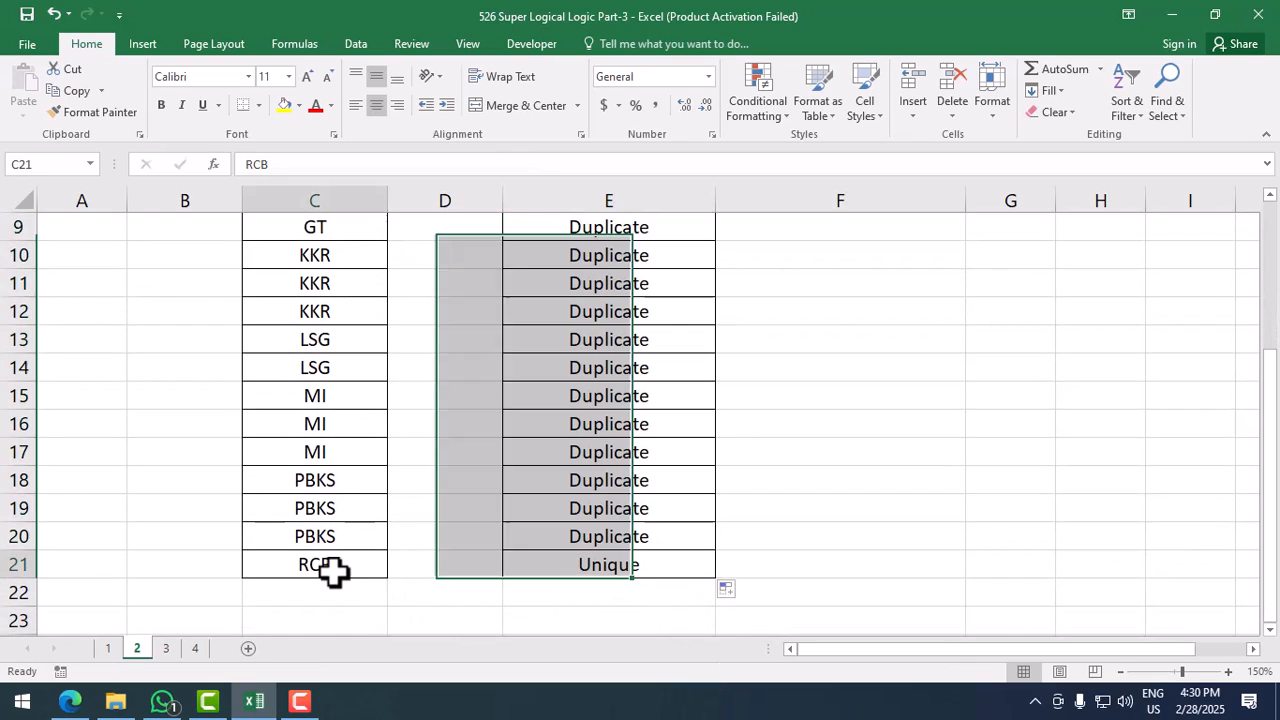
scroll(528, 538, up, 2)
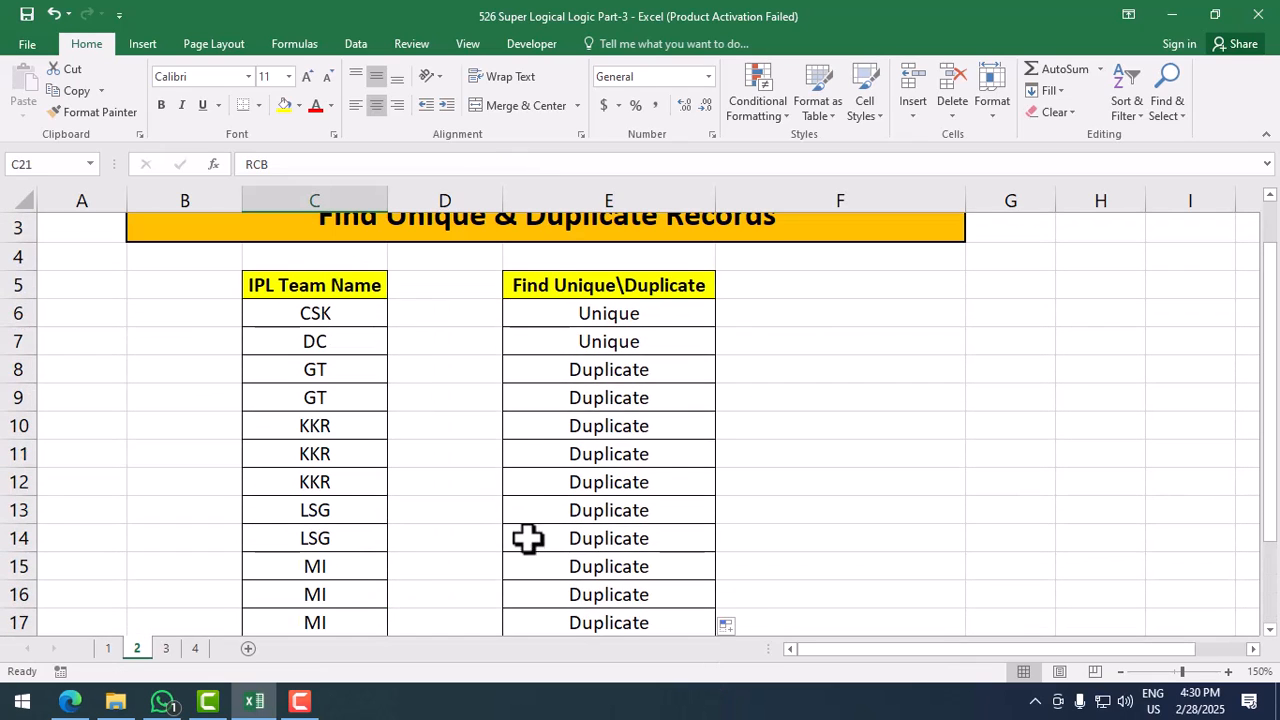
click(334, 344)
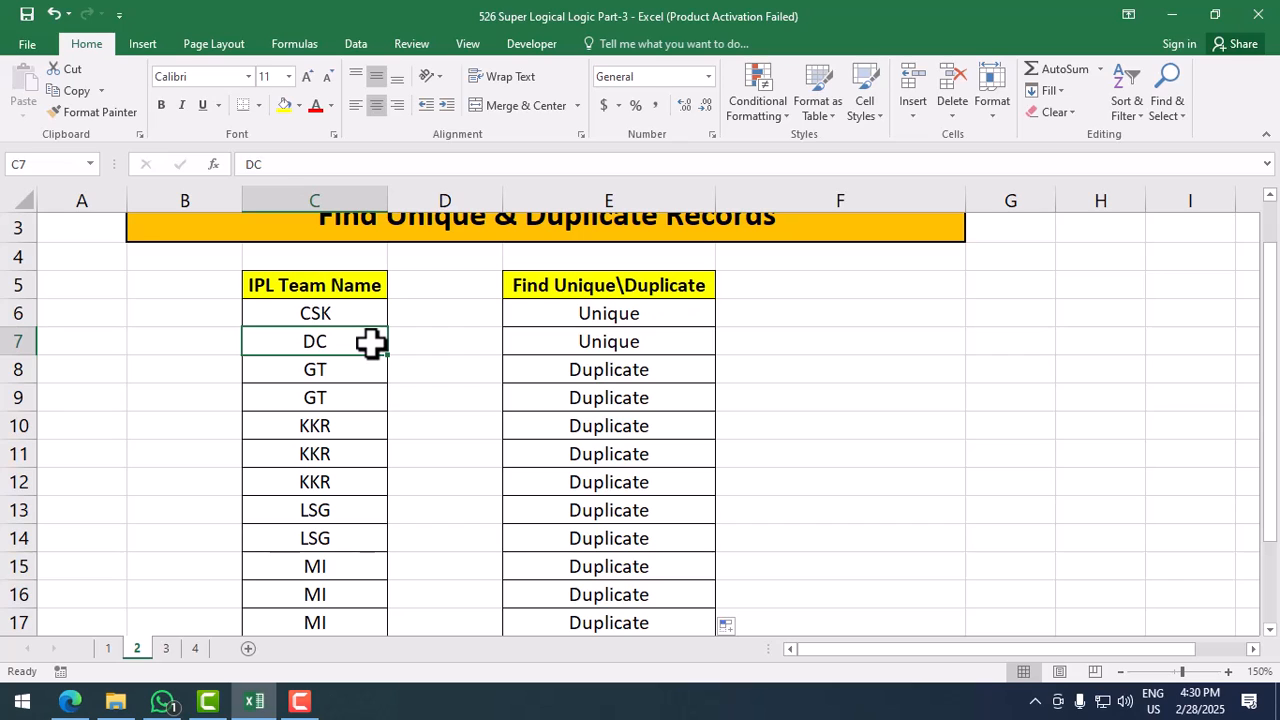
click(450, 362)
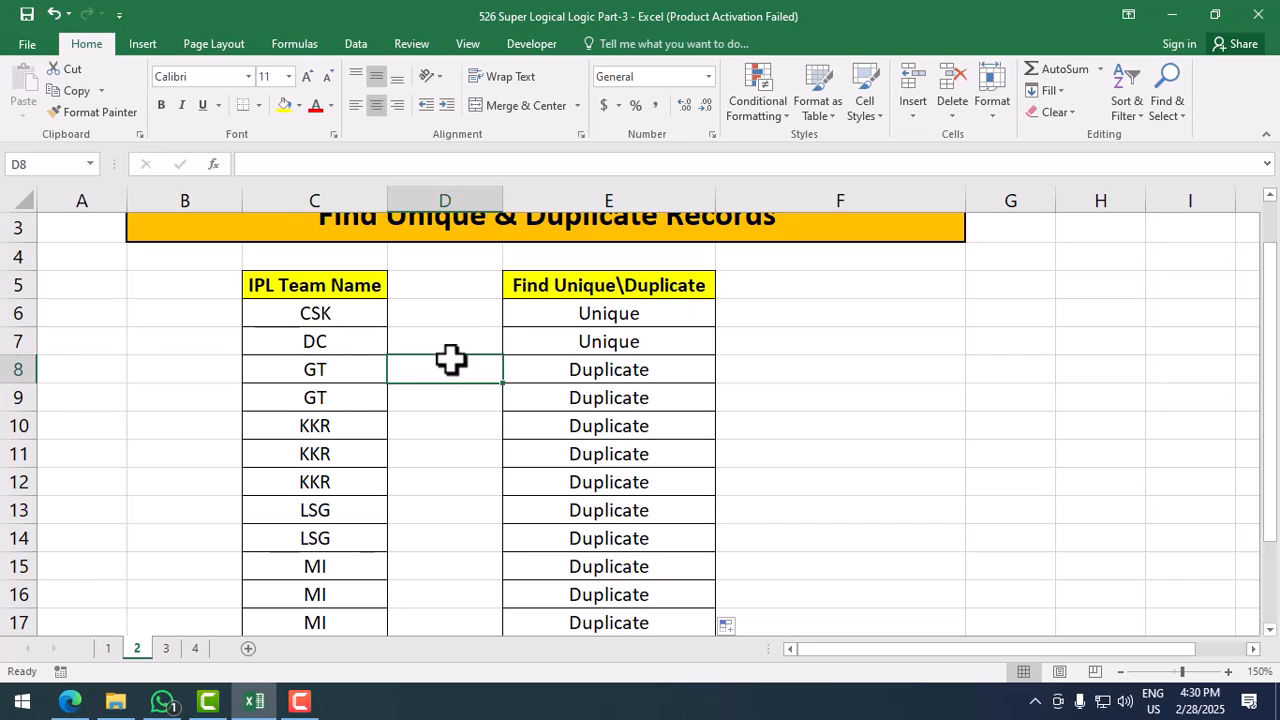
- Switch to sheet 3 and clear the existing contents of the Extract Unique Records column from E6 down
click(166, 650)
click(493, 455)
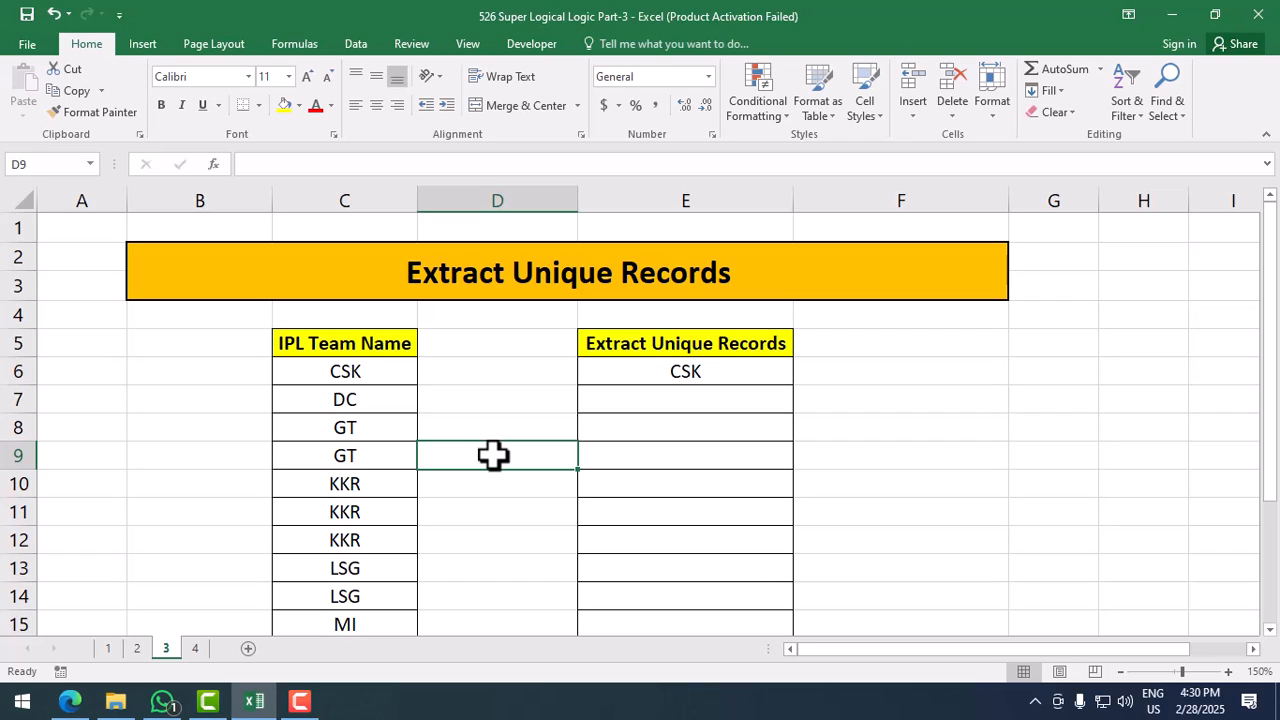
click(693, 368)
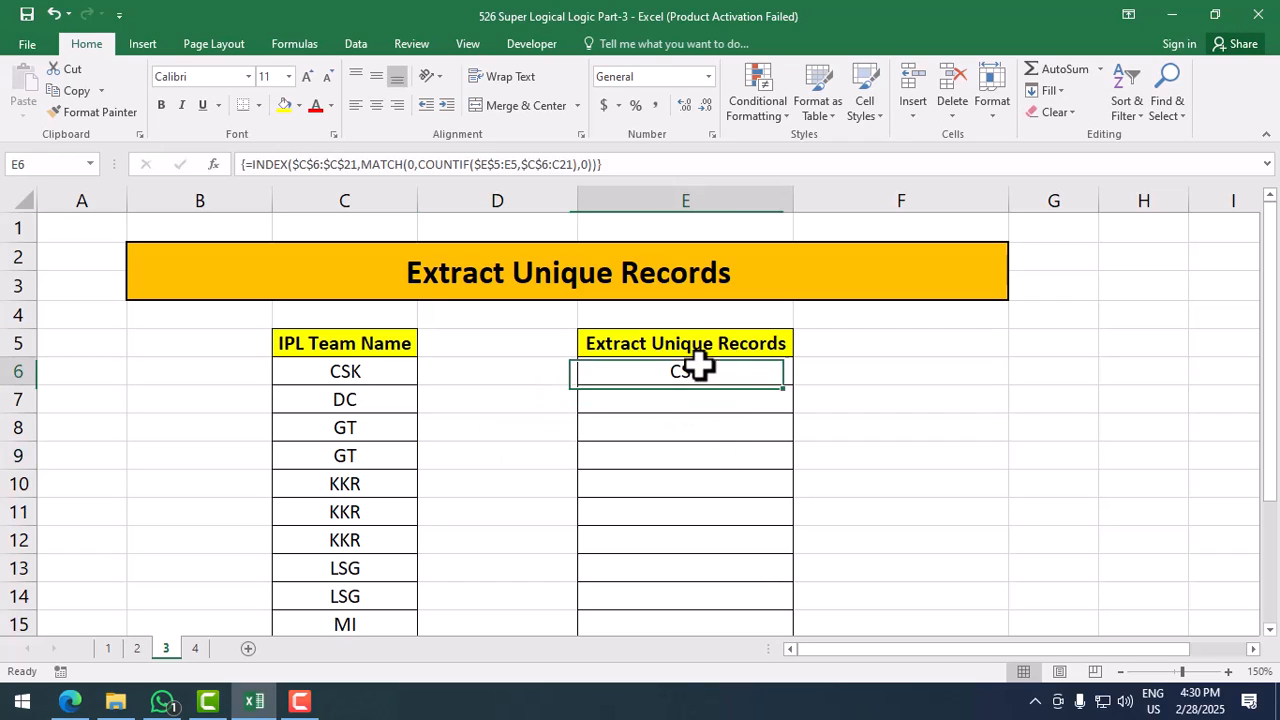
key(ctrl+shift+Down)
key(ctrl+BackSpace)
key(Delete)
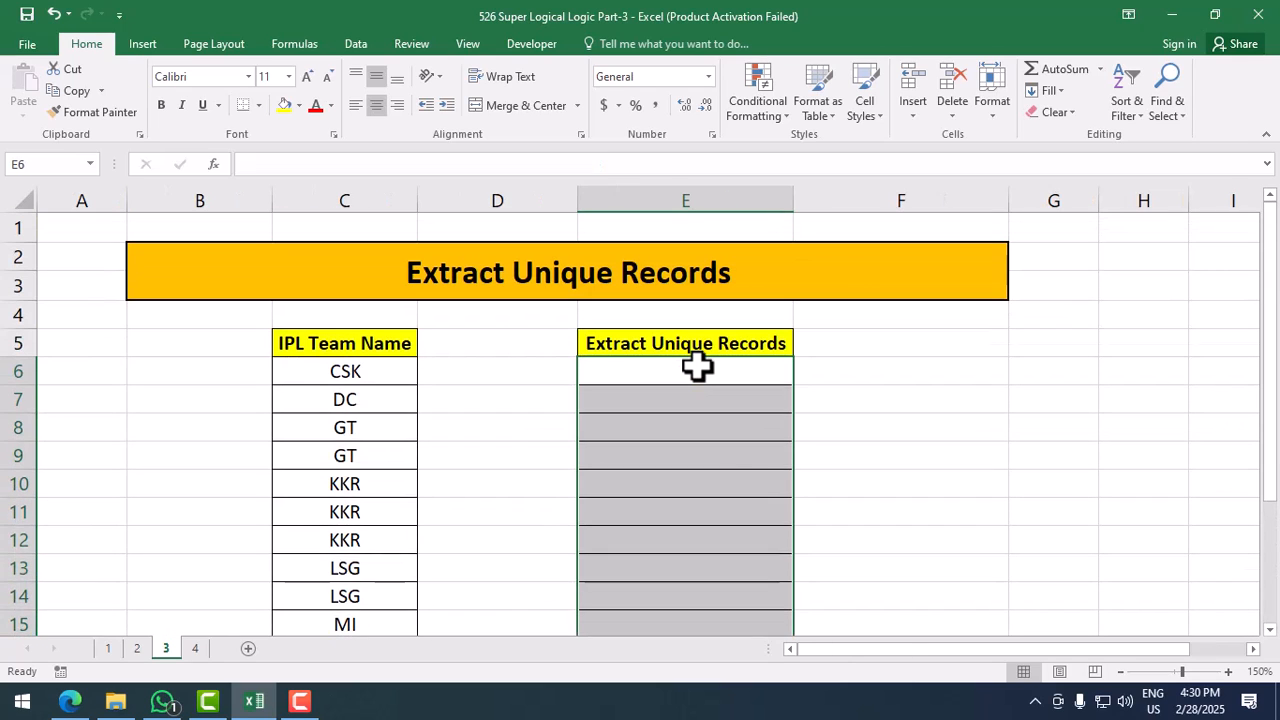
click(696, 368)
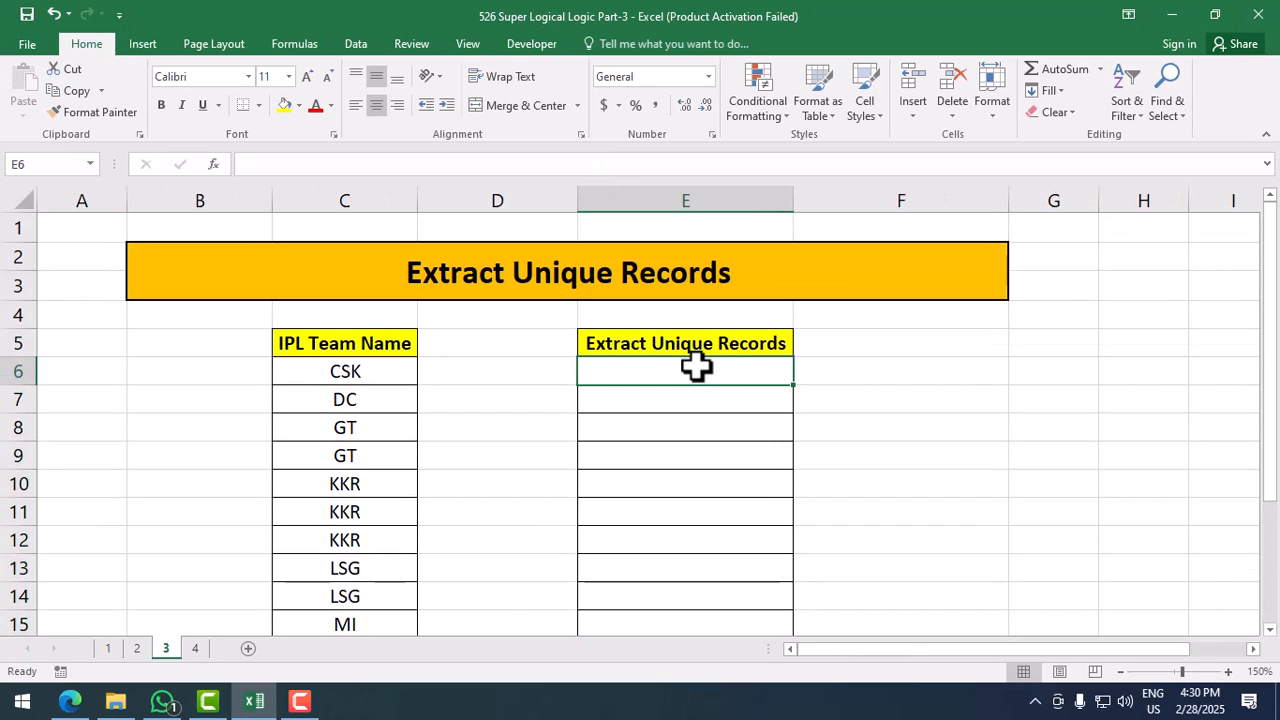
text(=)
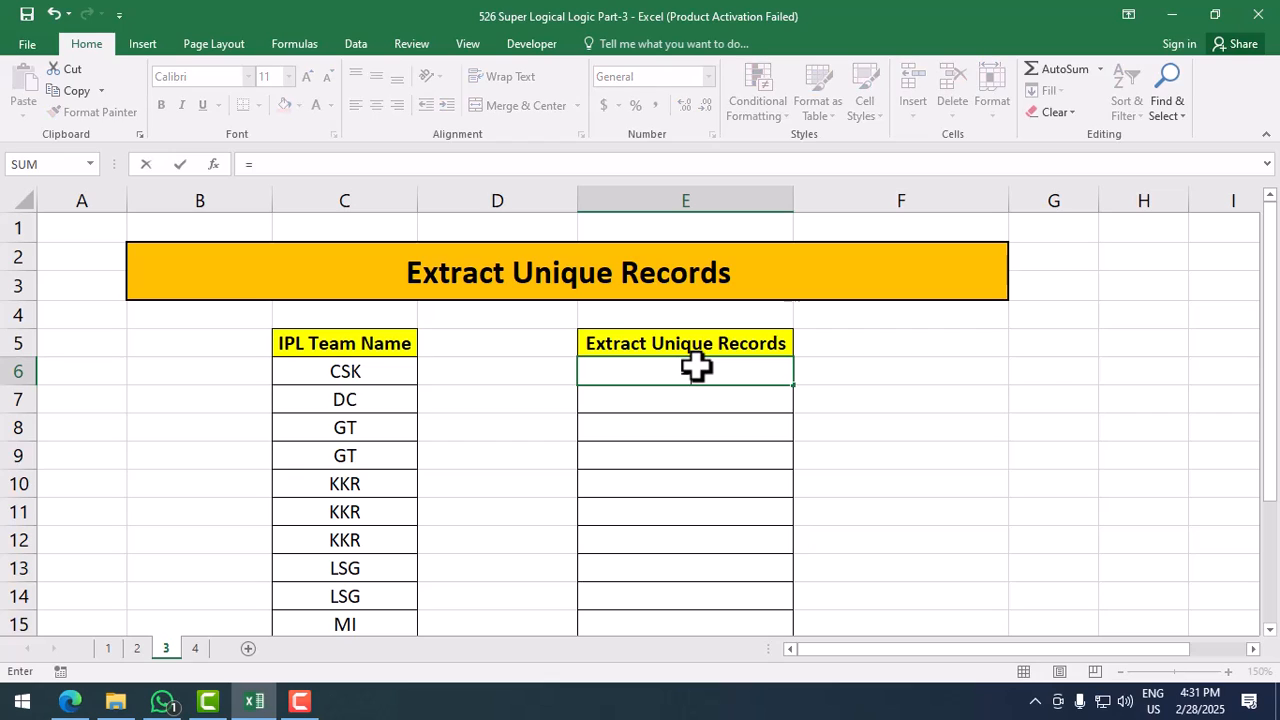
text(if)
key(Tab)
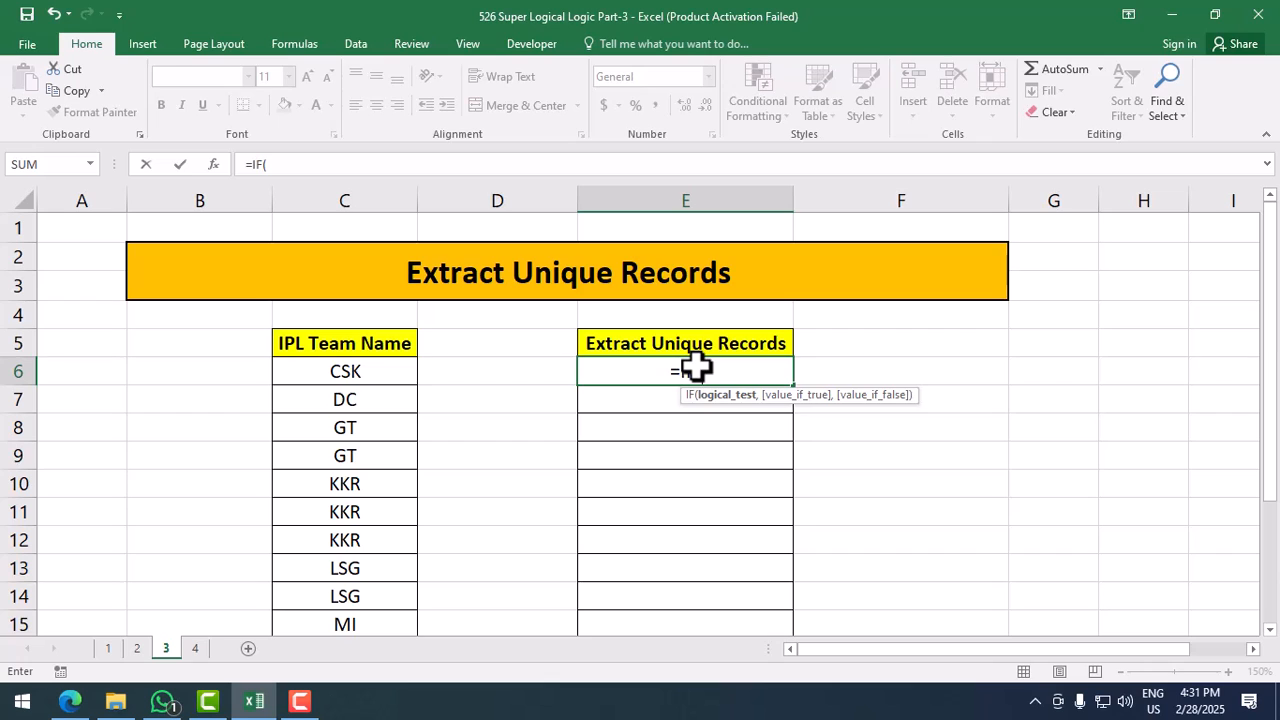
key(Escape)
- Start an INDEX formula in E6 with the absolute range $C$6:$C$21 as its array
text(=index()
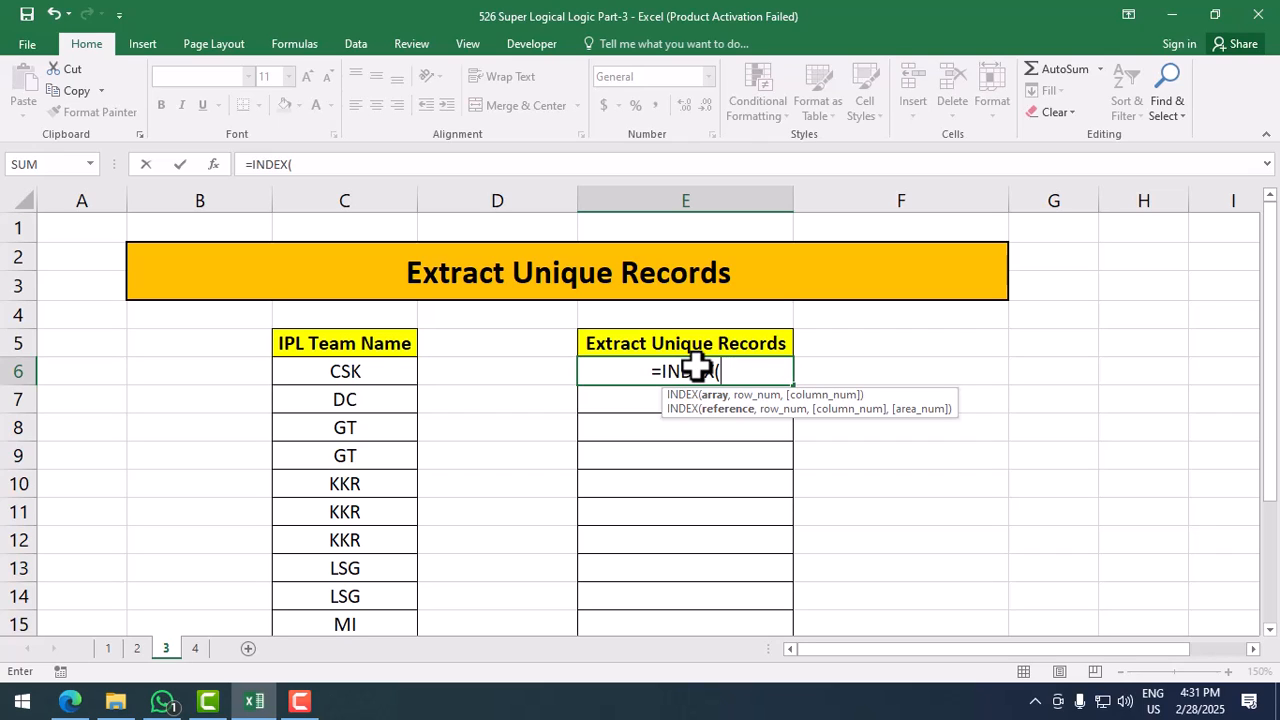
key(Left)
key(Left)
key(Left)
key(Right)
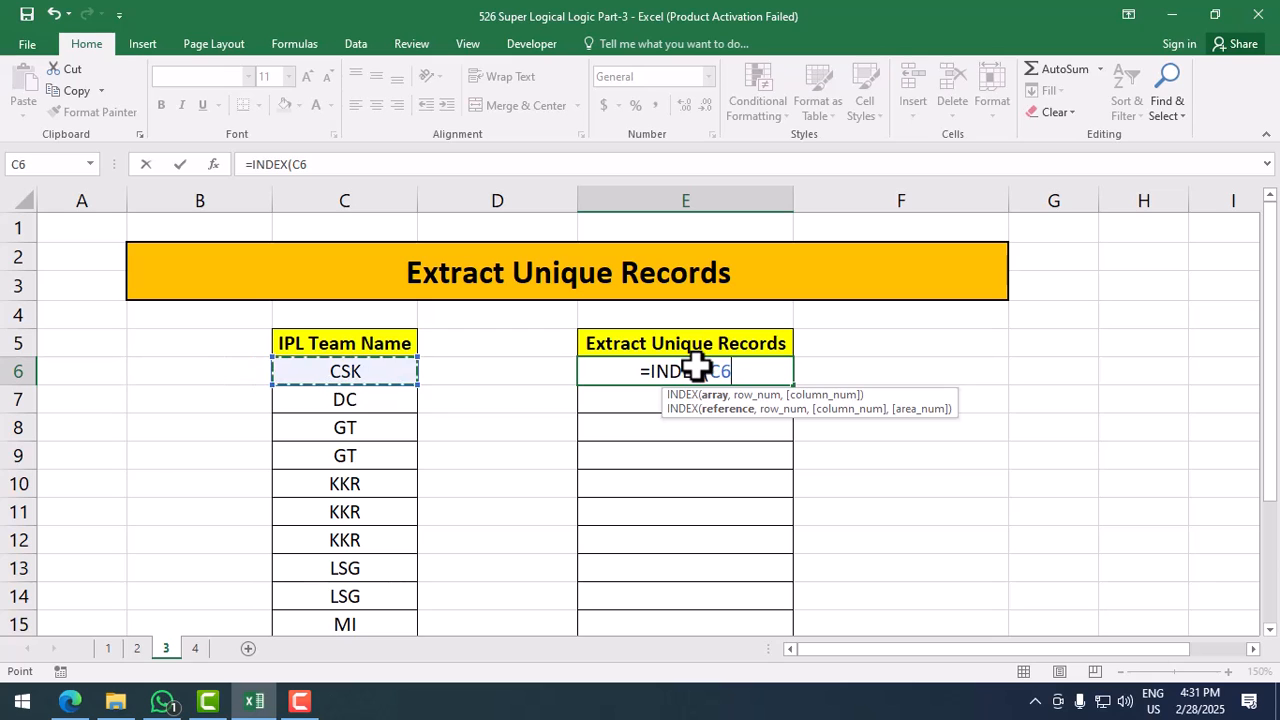
key(ctrl+shift+Down)
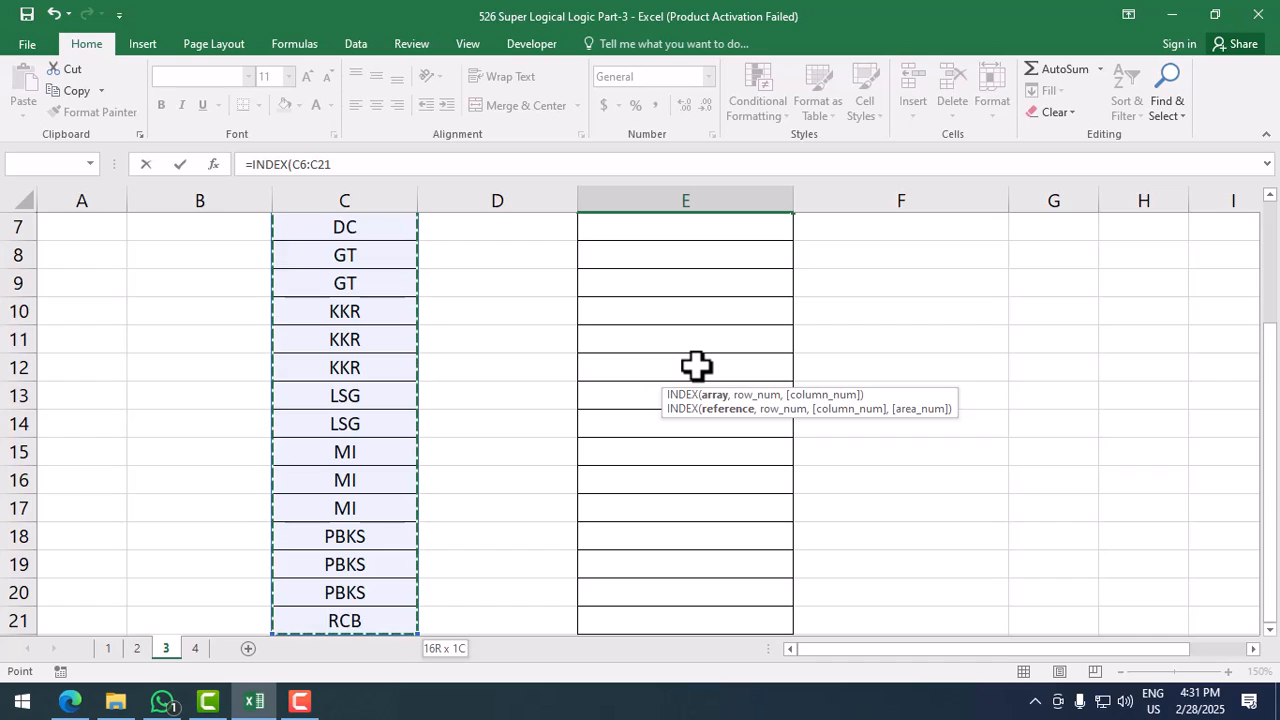
key(F4)
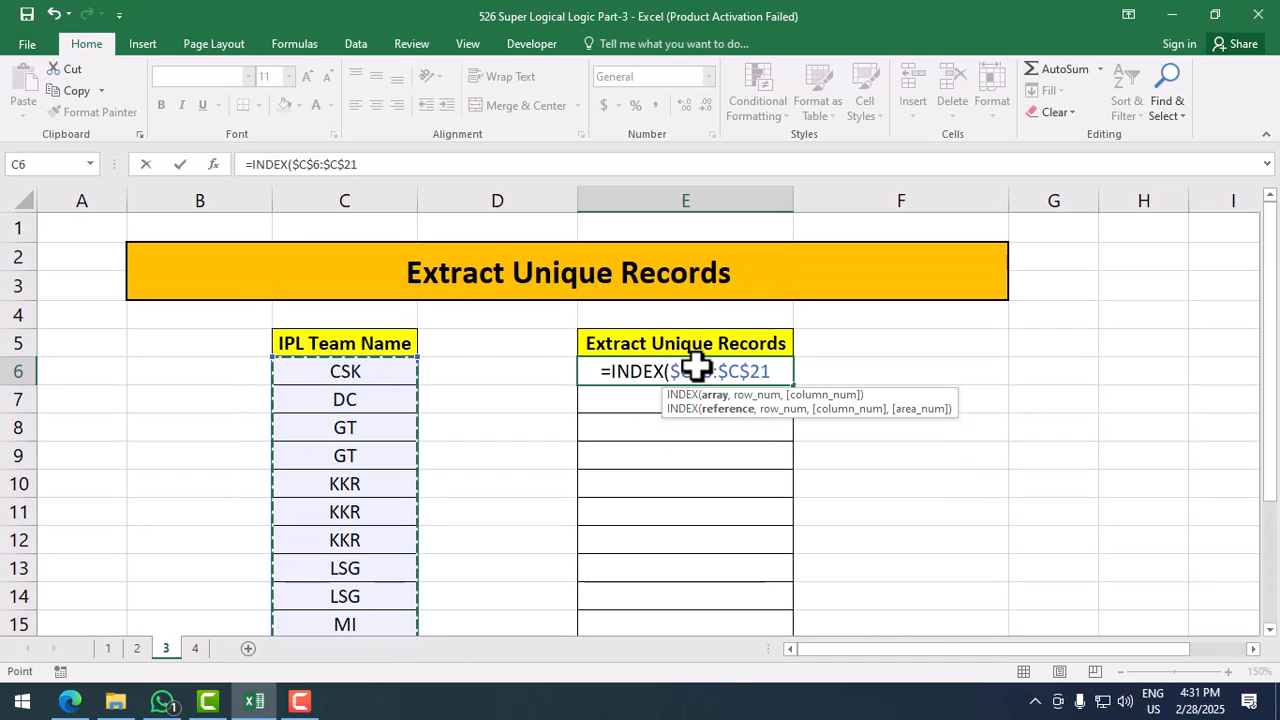
text(,)
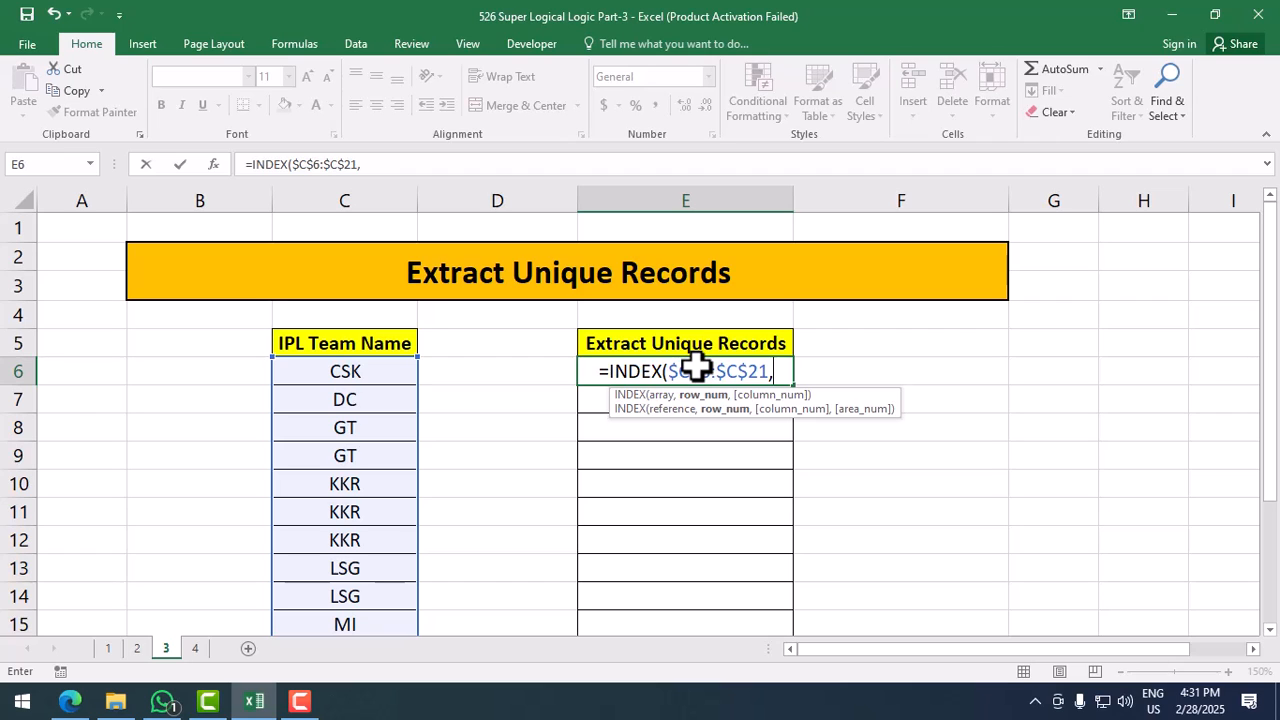
- Nest a MATCH function as the INDEX row number, with 0 as its lookup value
text(matv)
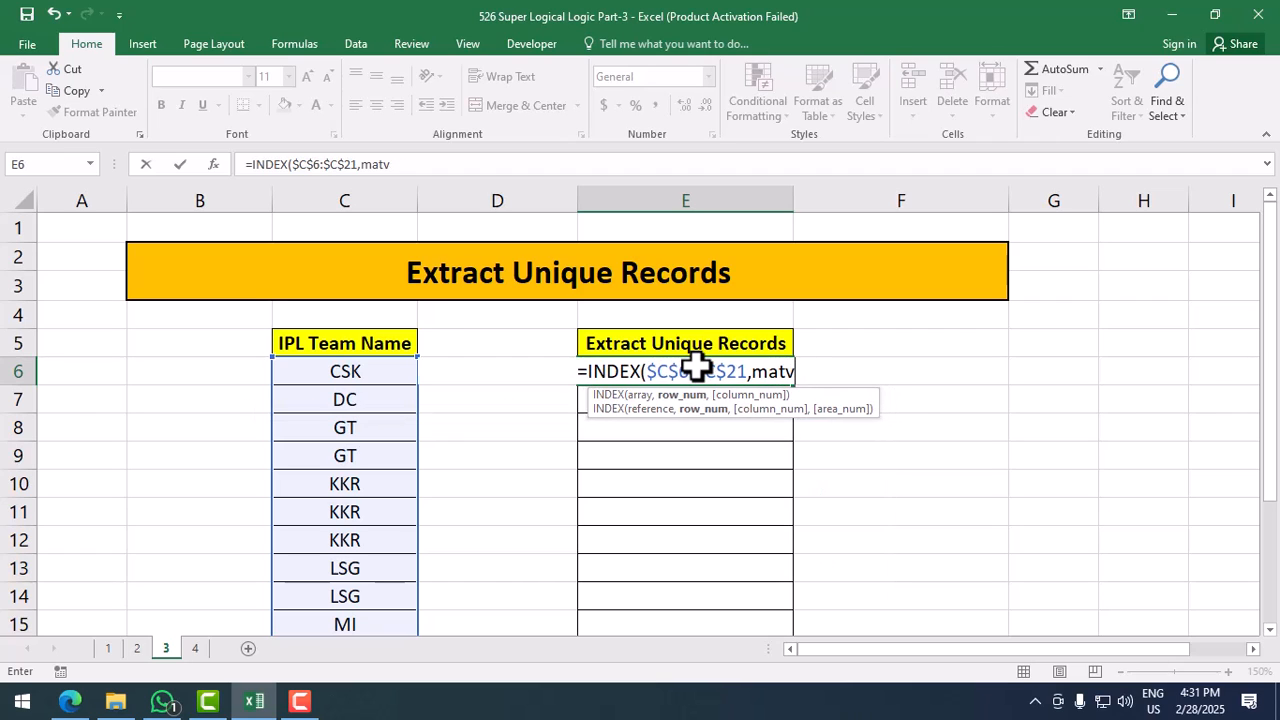
key(BackSpace)
key(Tab)
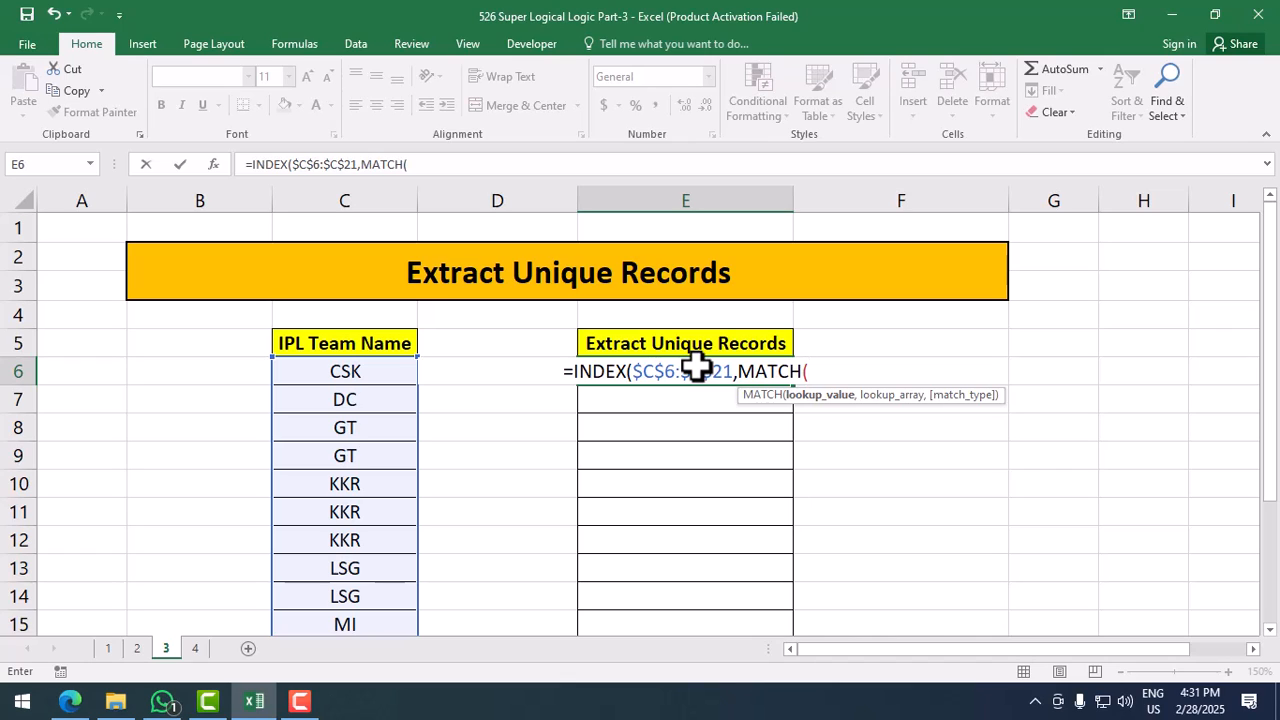
text(0)
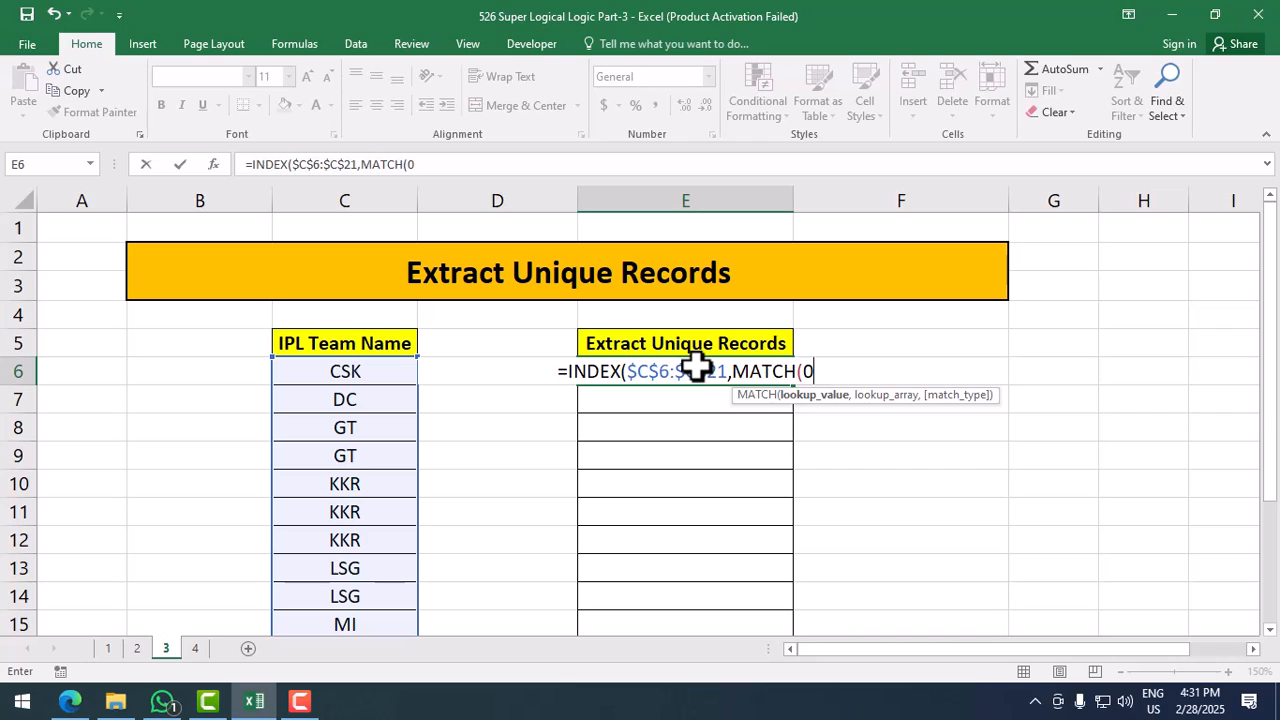
text(,)
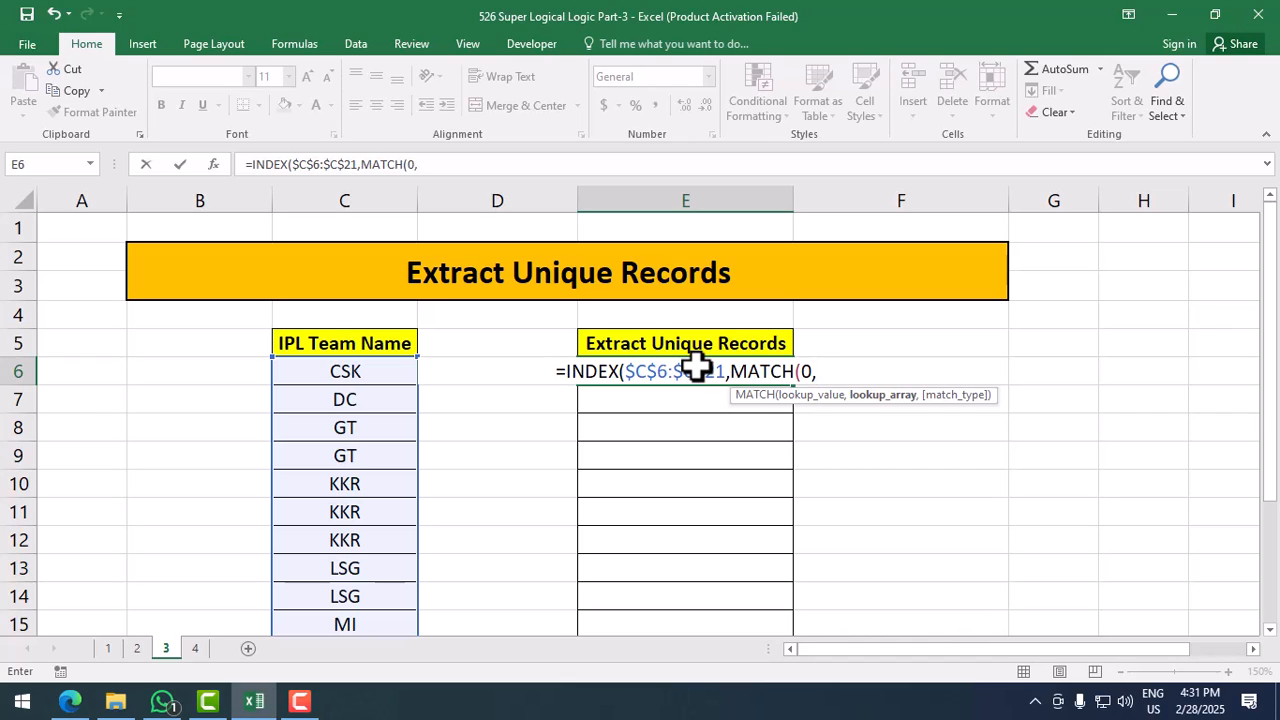
- Use COUNTIF as the MATCH lookup array and give it the range E5:E5
text(countif)
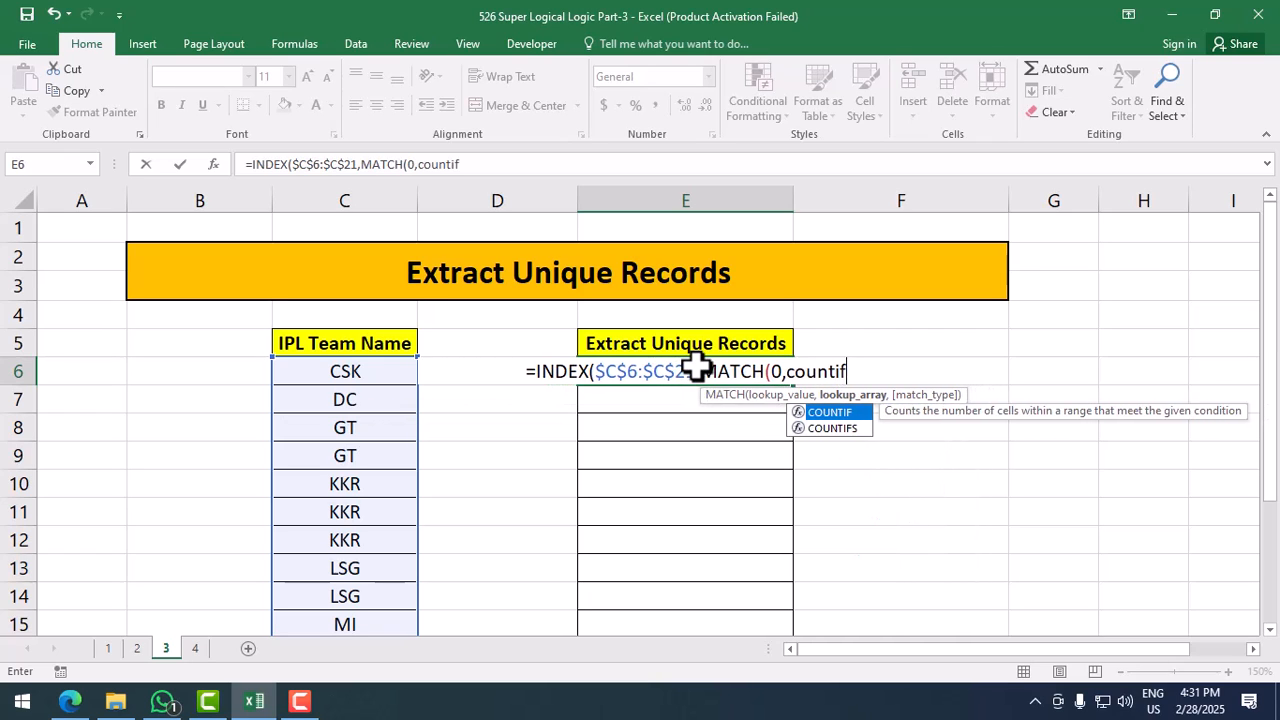
key(Tab)
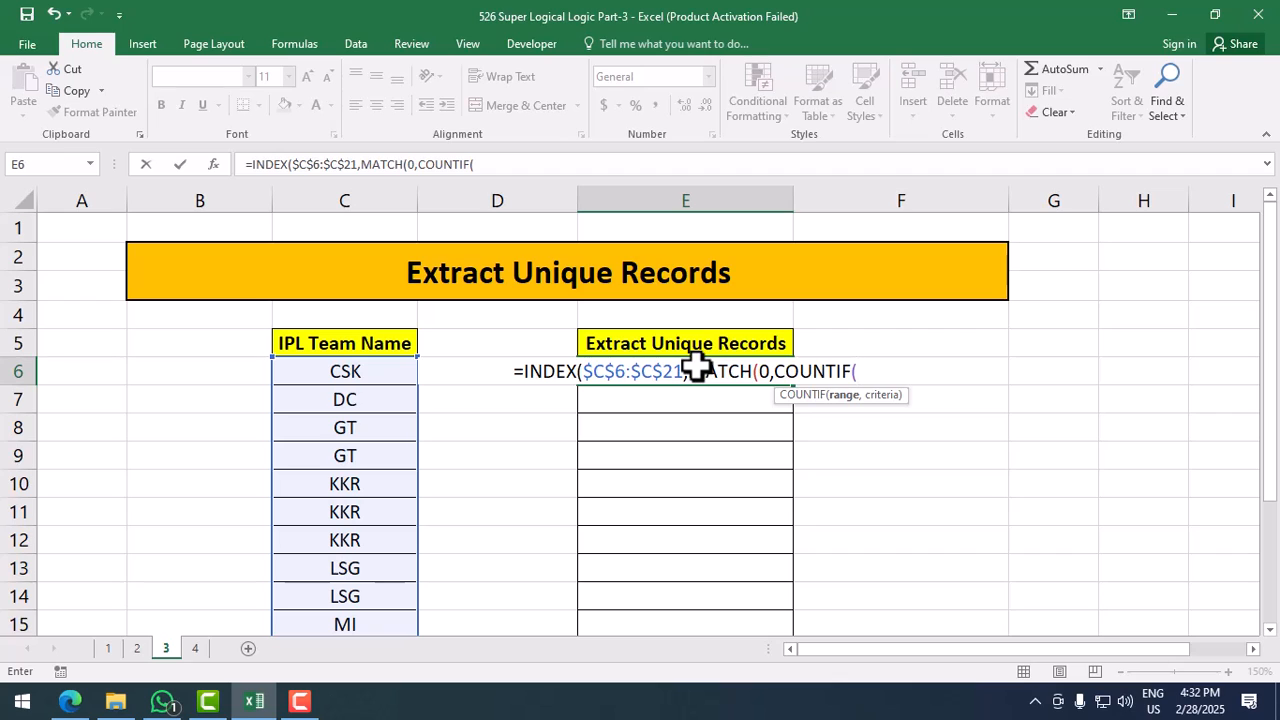
click(690, 343)
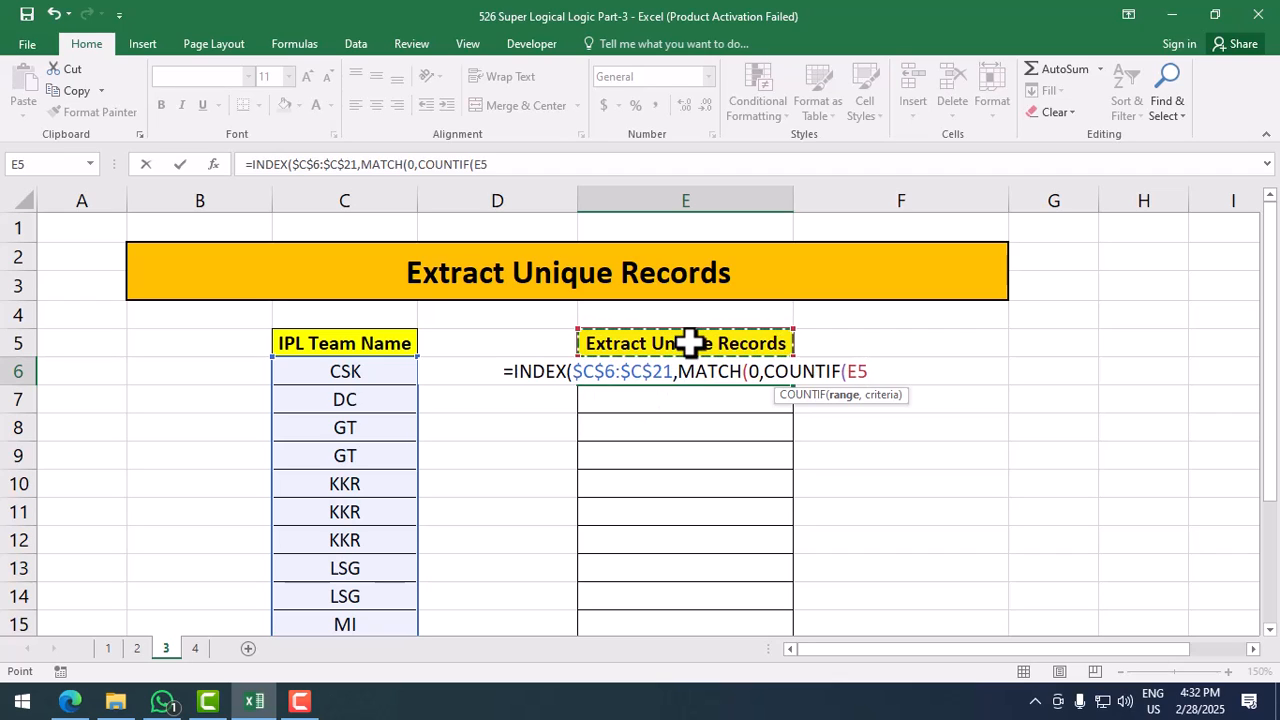
key(F8)
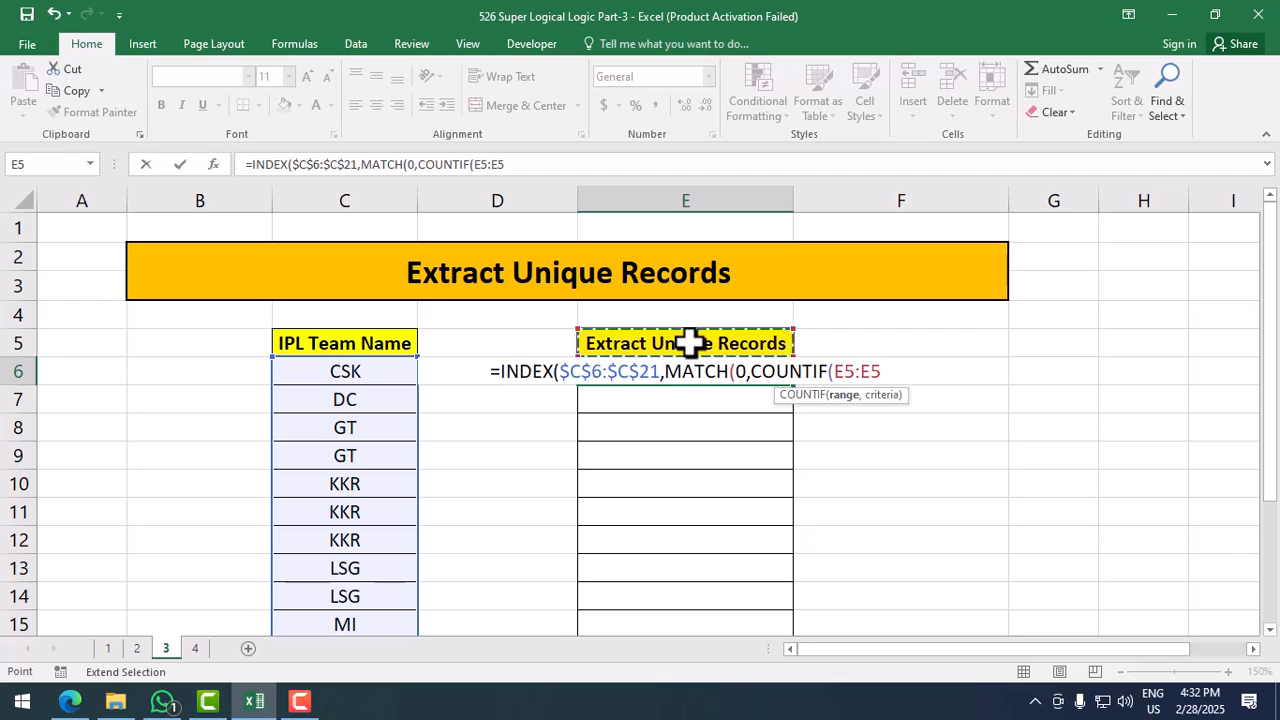
text(,)
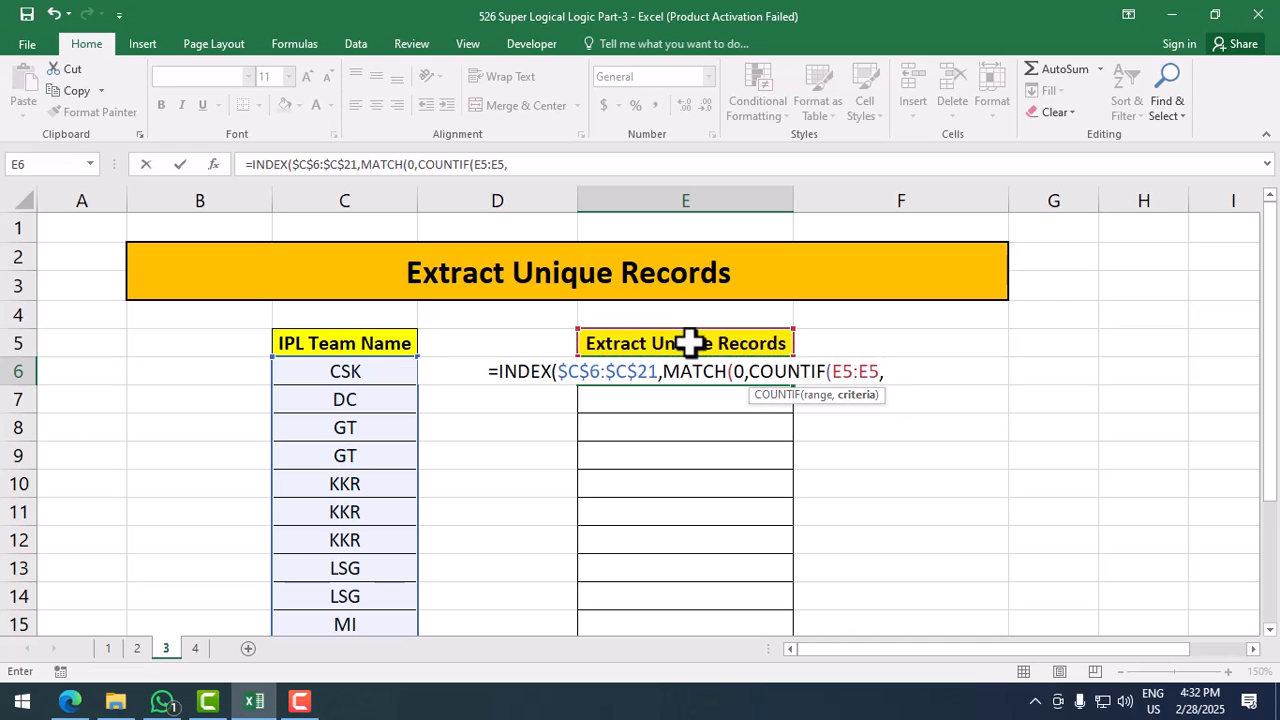
- Set the COUNTIF criteria to $C$6:$C$21, make its range the expanding reference $E$5:E5, and close the function
click(362, 371)
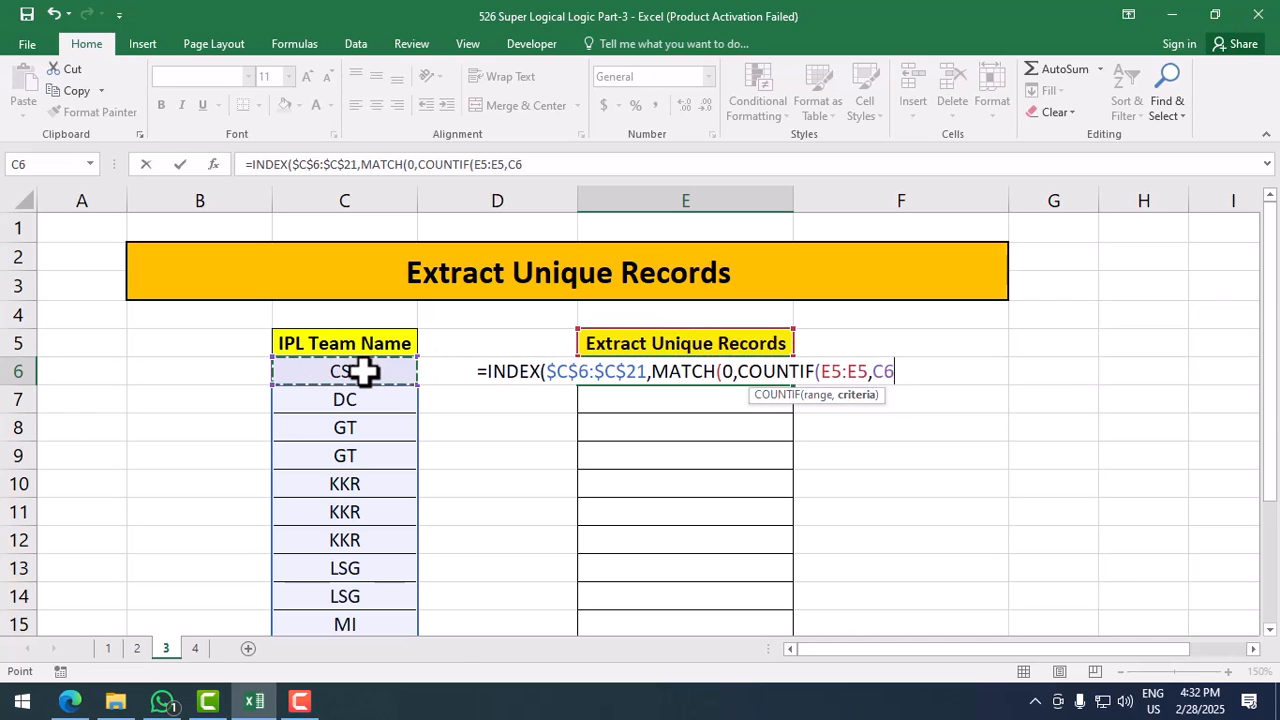
key(ctrl+shift+Down)
key(F4)
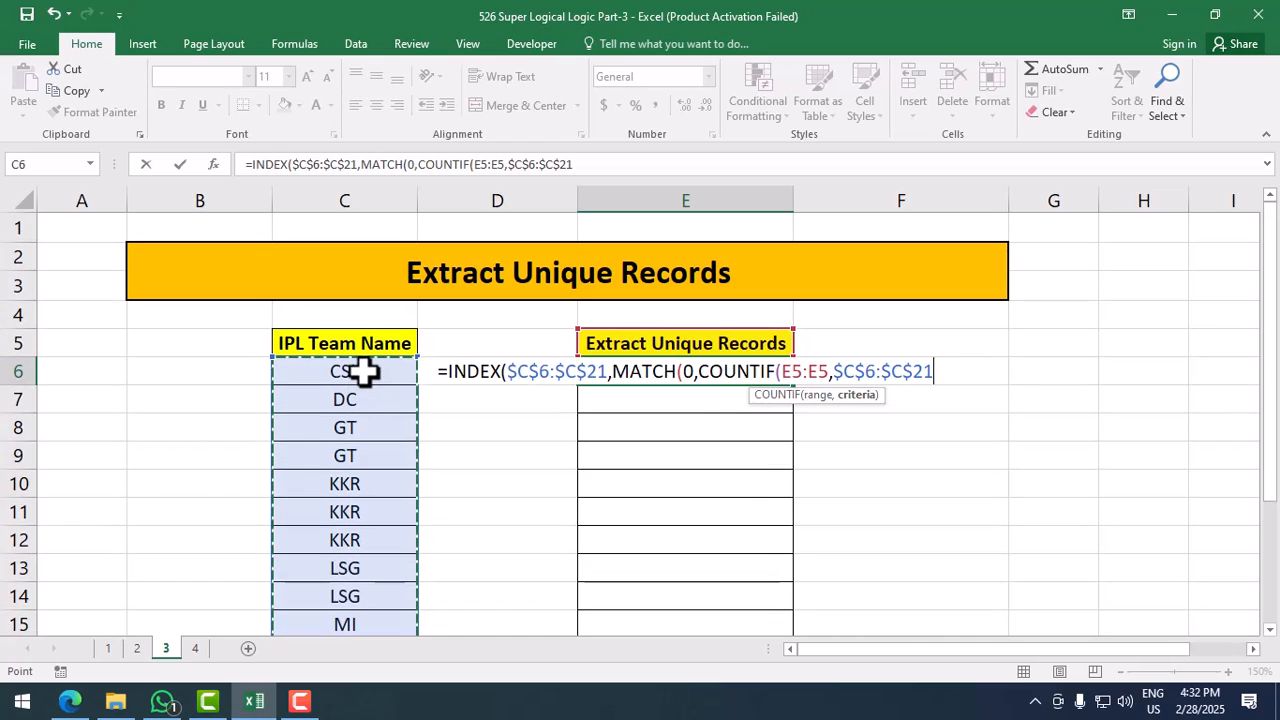
double_click(799, 373)
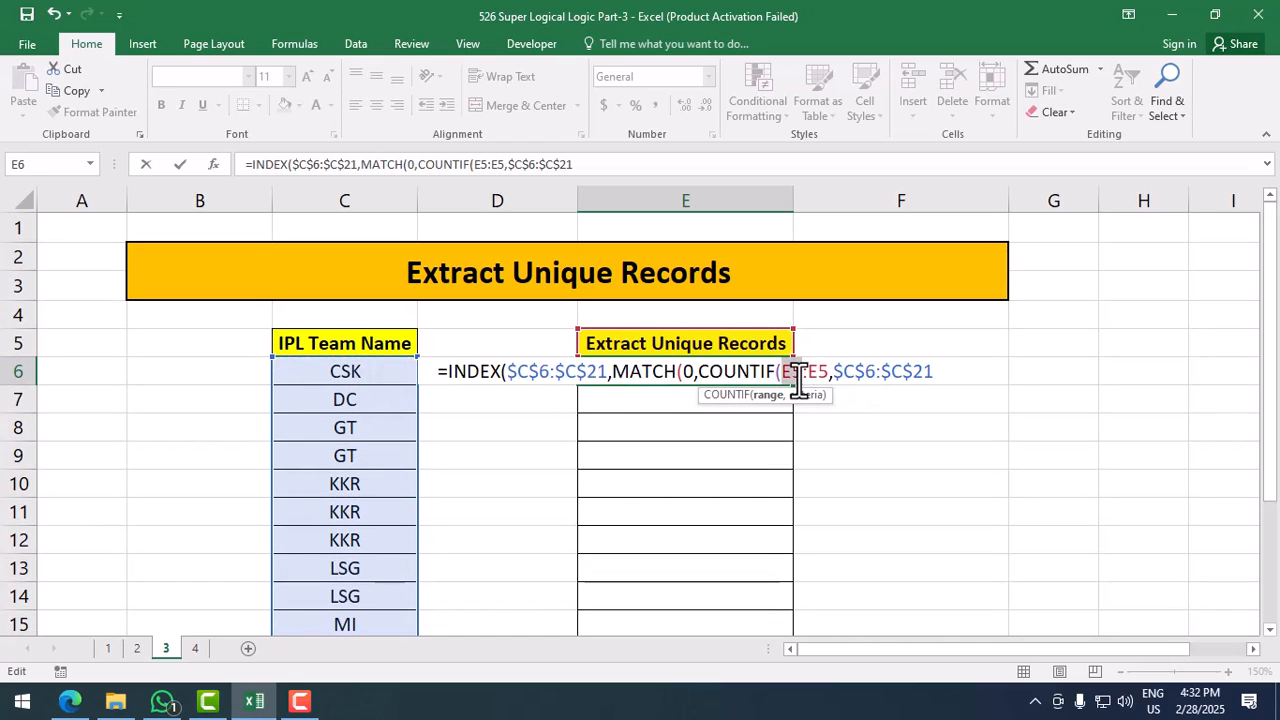
key(F4)
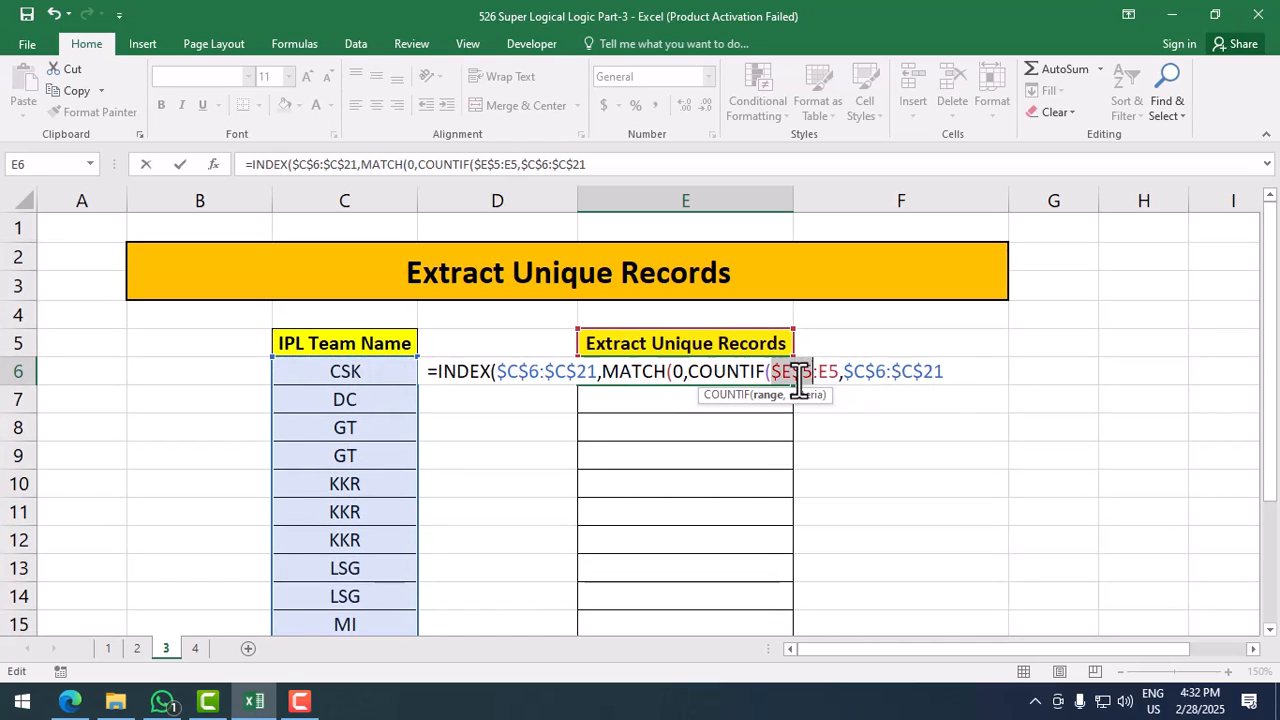
click(944, 373)
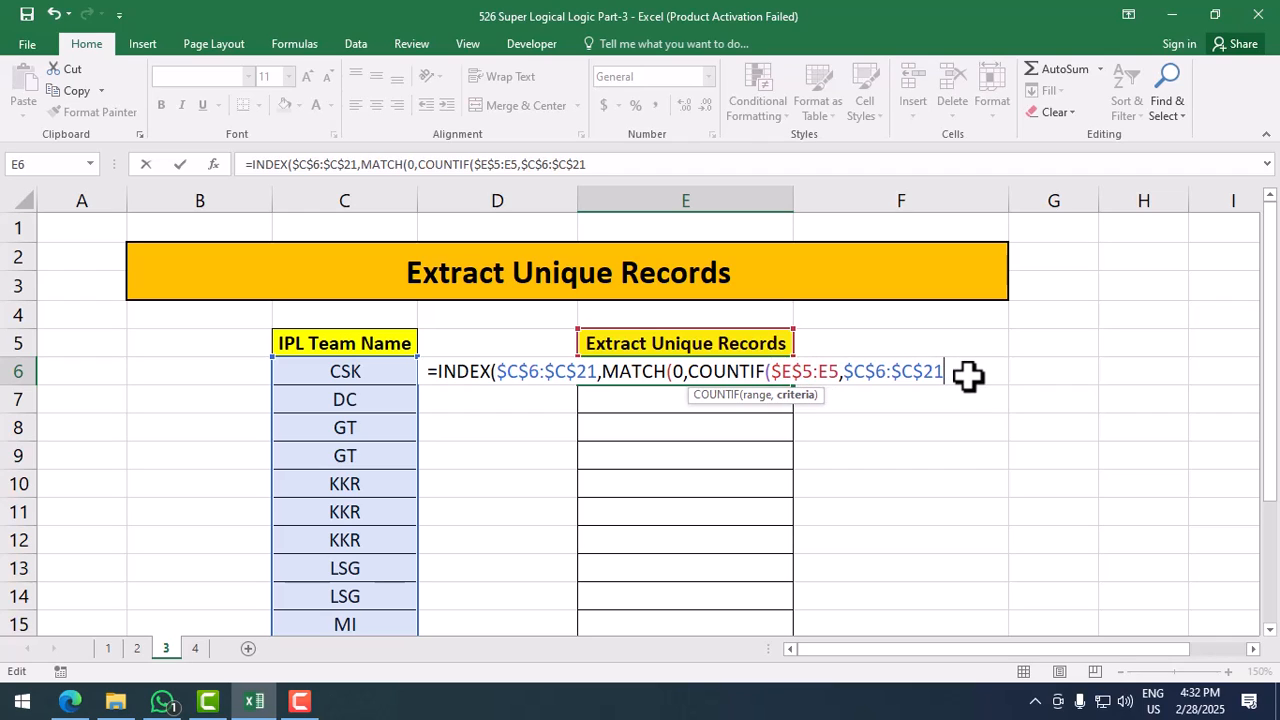
text())
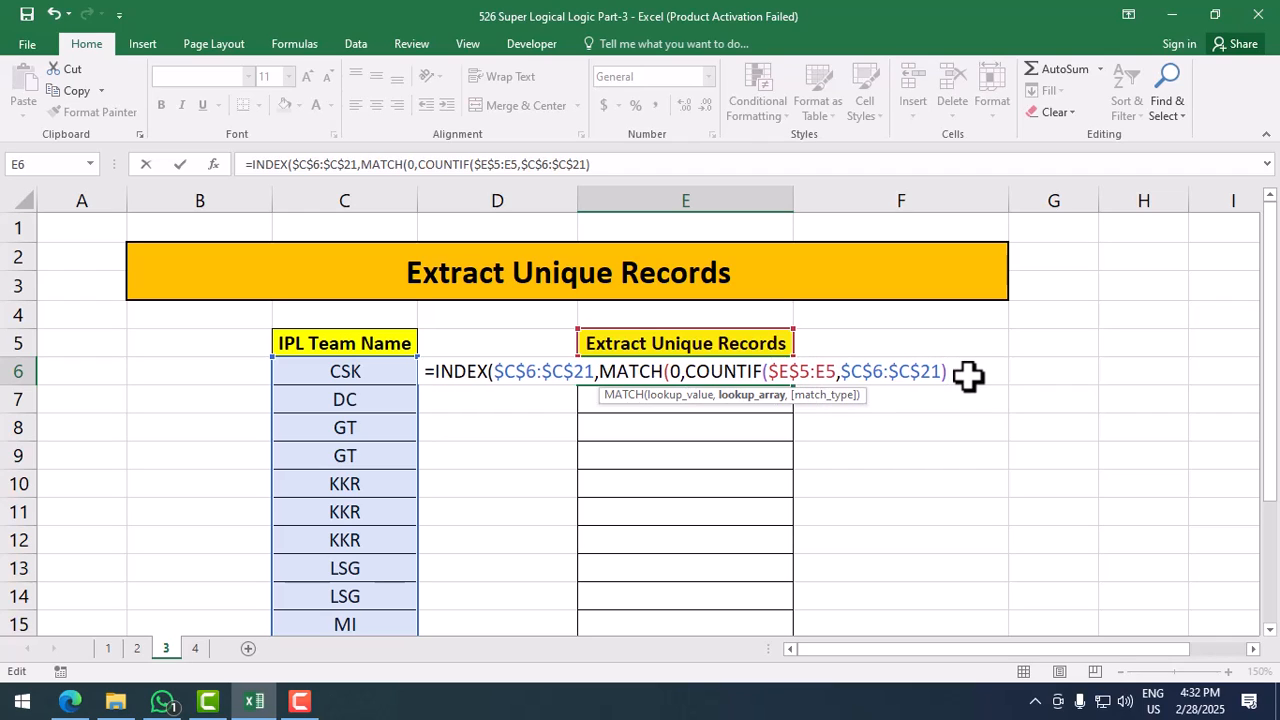
- Set the MATCH type to 0, close both functions, and enter E6 as an array formula
text(,0)
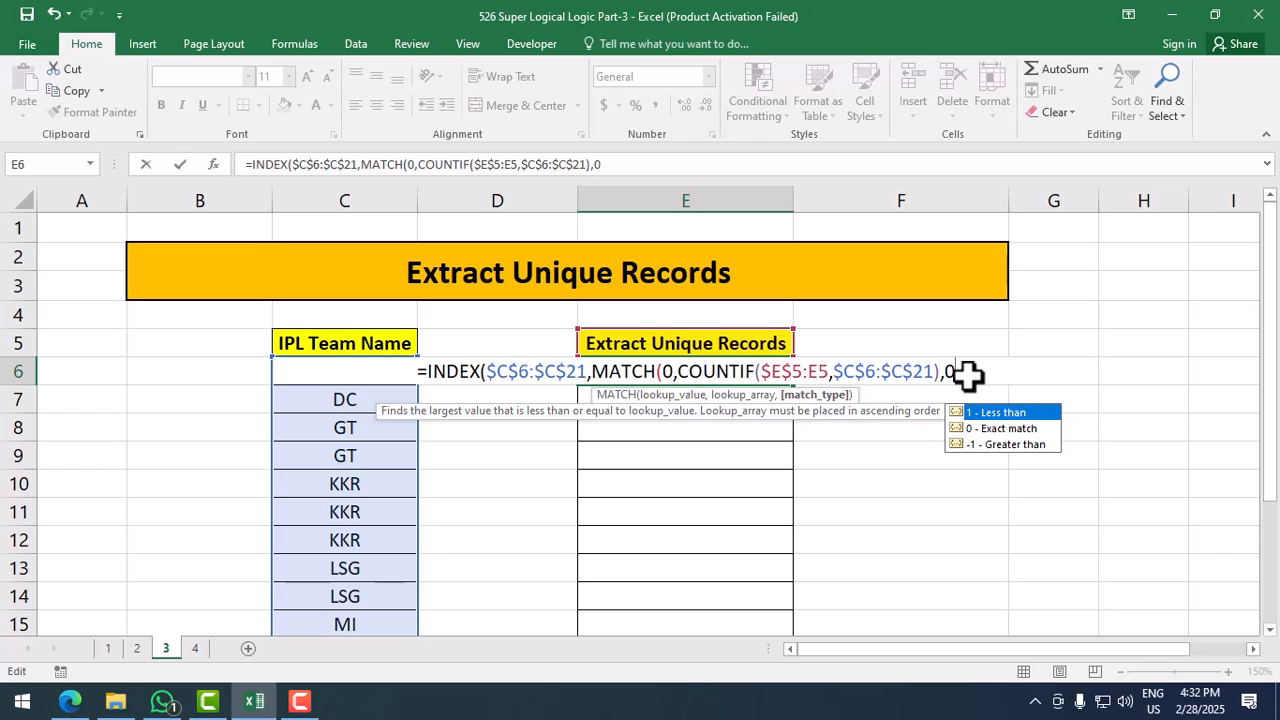
text()))
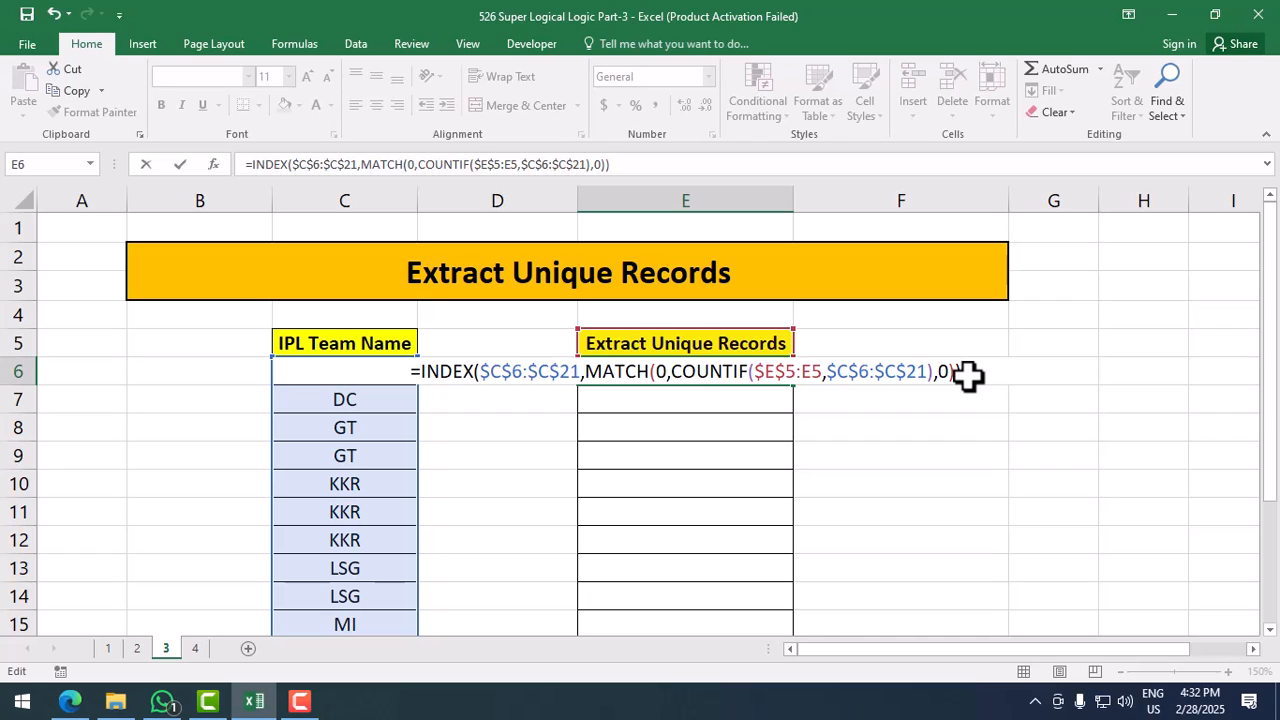
key(ctrl+shift+Return)
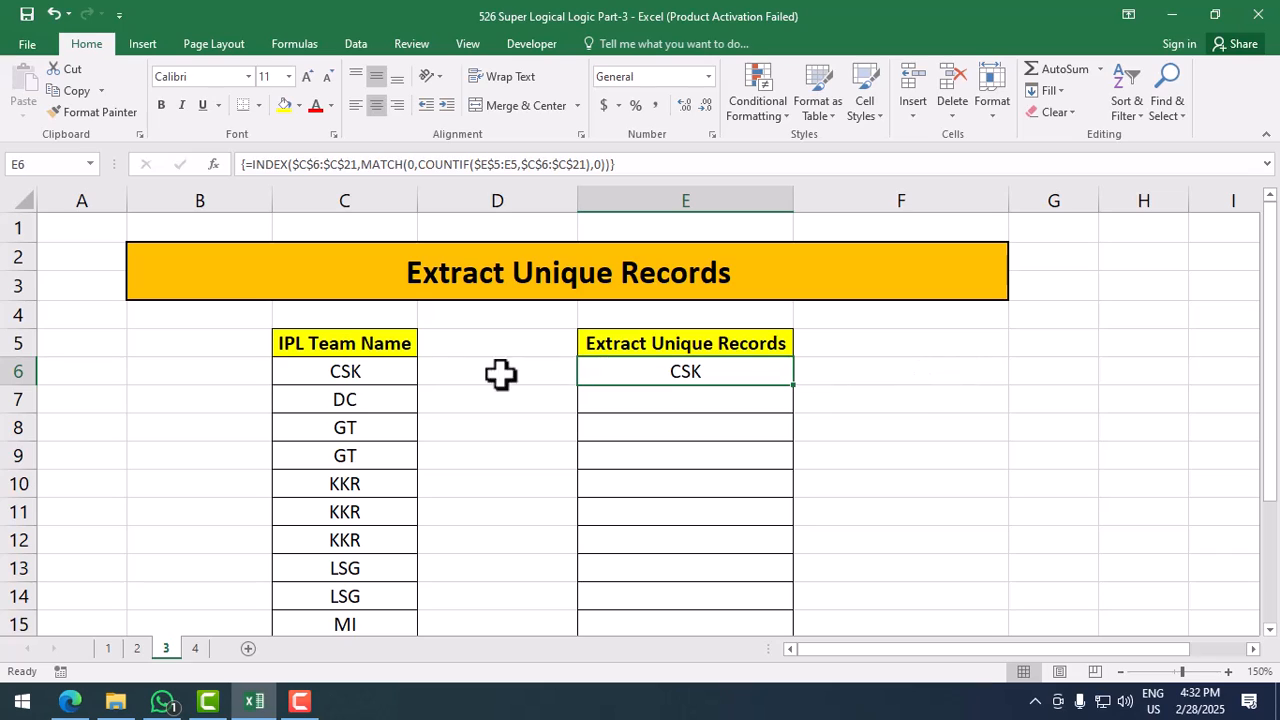
- Fill the E6 array formula down through E21 and review the extracted team names against column C
click(380, 374)
click(693, 372)
drag(792, 386, 791, 590)
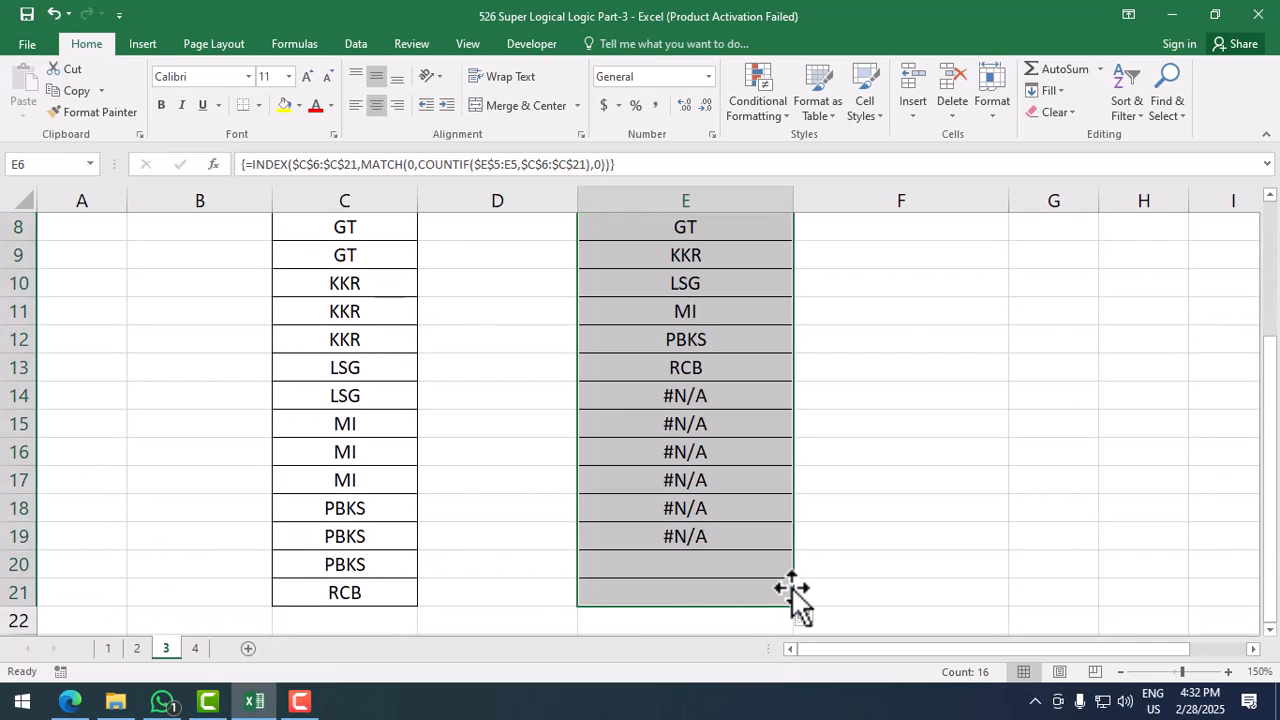
scroll(833, 514, up, 1)
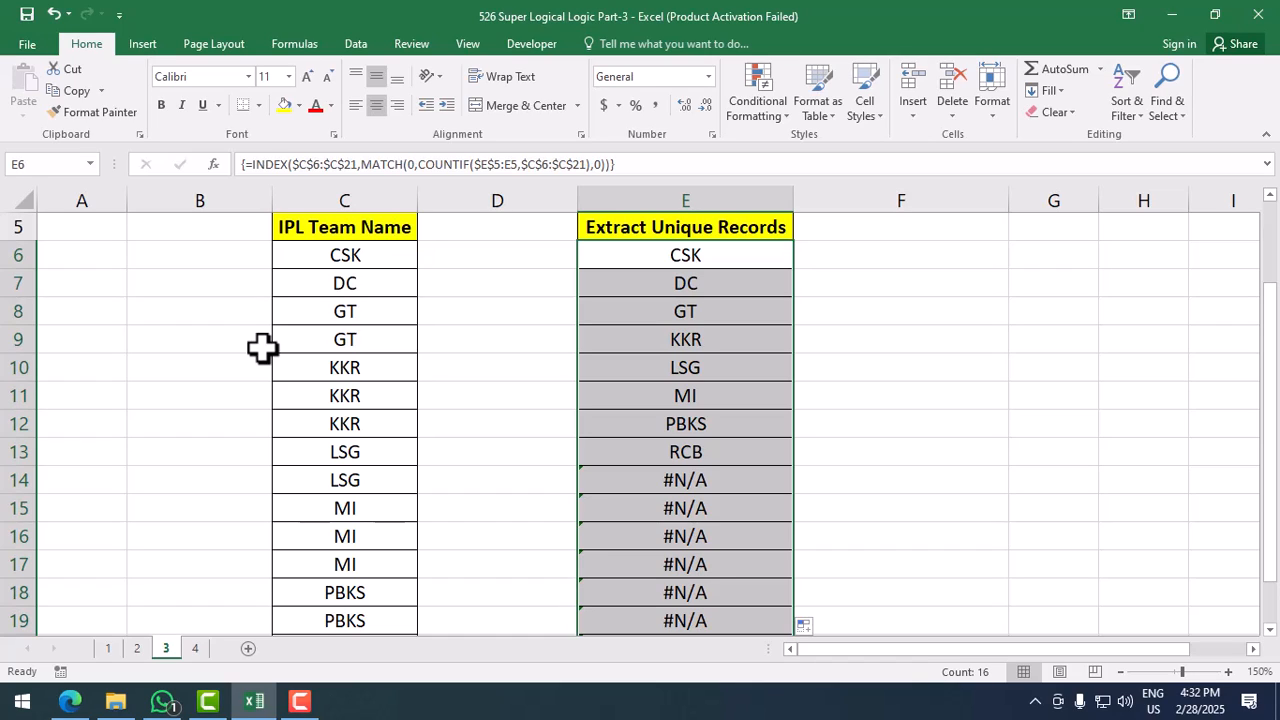
- On sheet 4, start a COUNTIF formula in the yellow cell E12 with the absolute range $C$7:$C$22
click(195, 648)
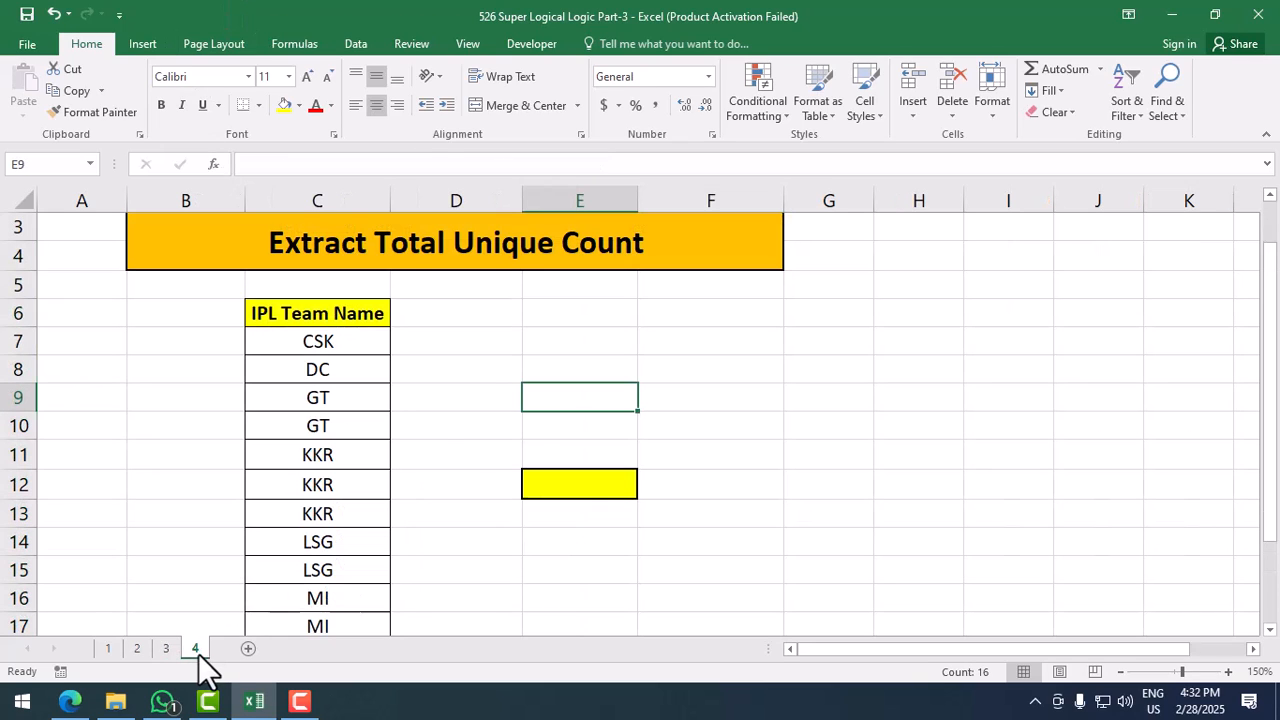
click(736, 375)
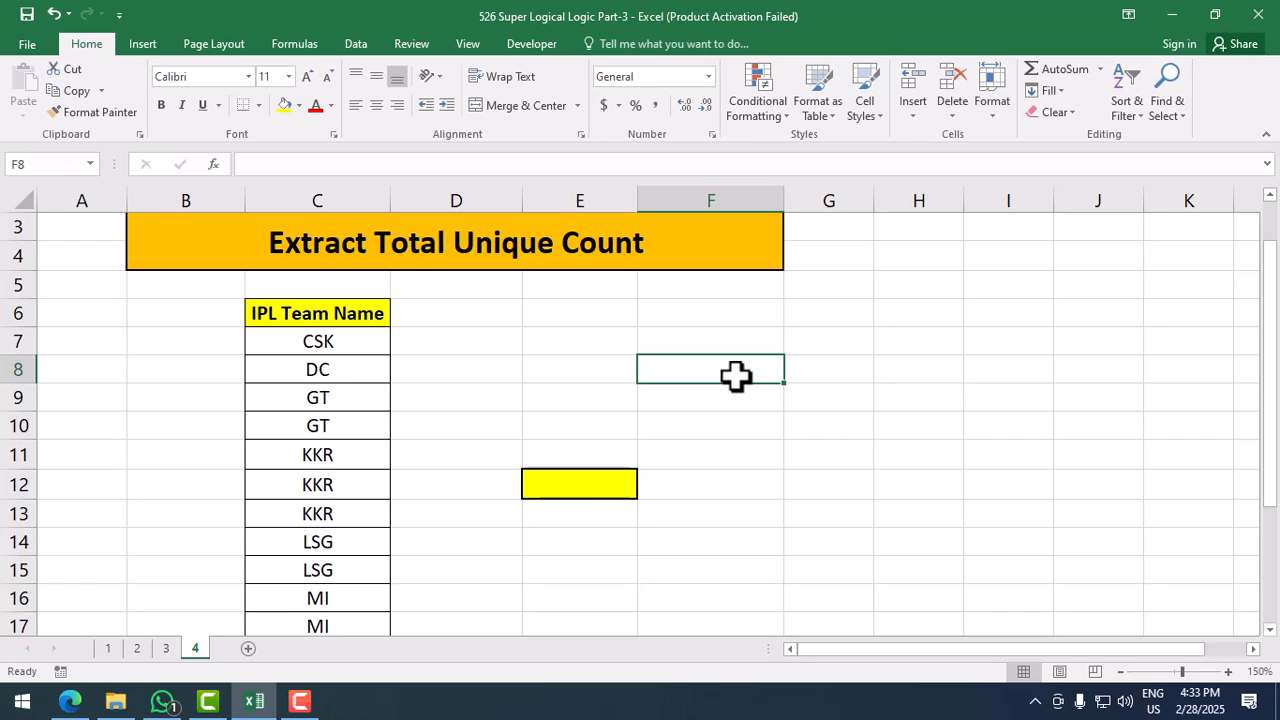
click(627, 483)
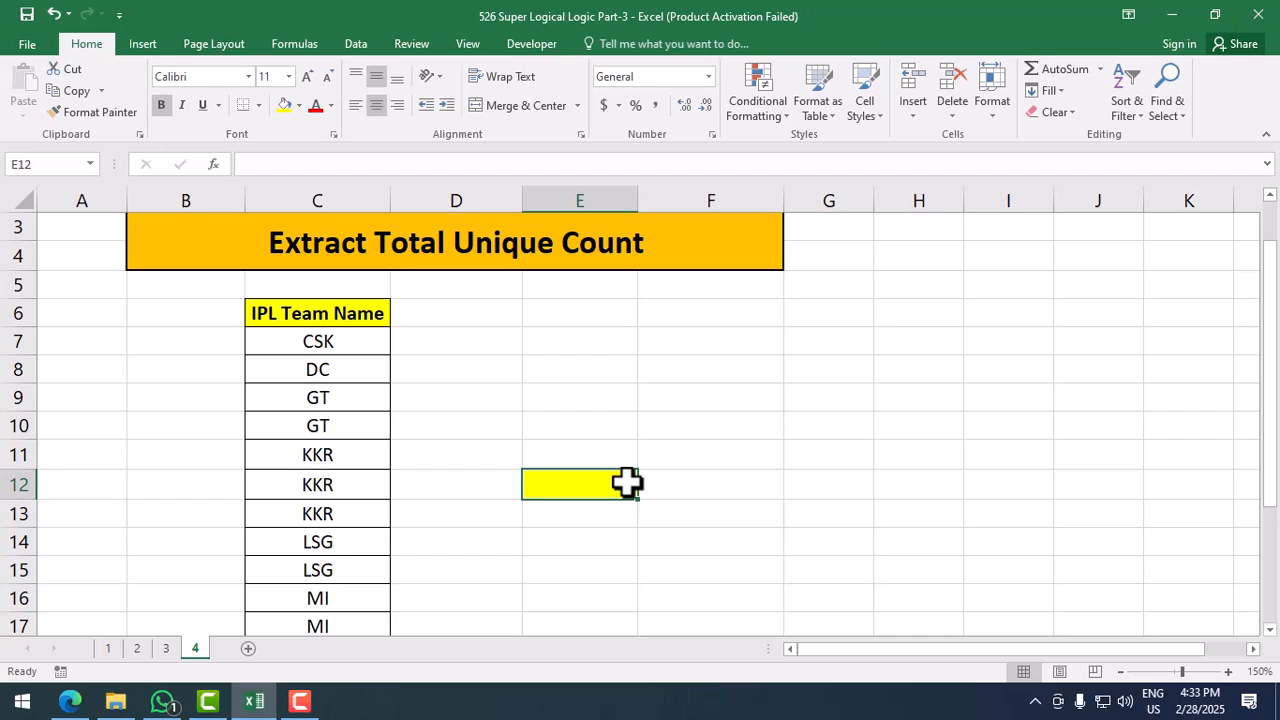
text(=)
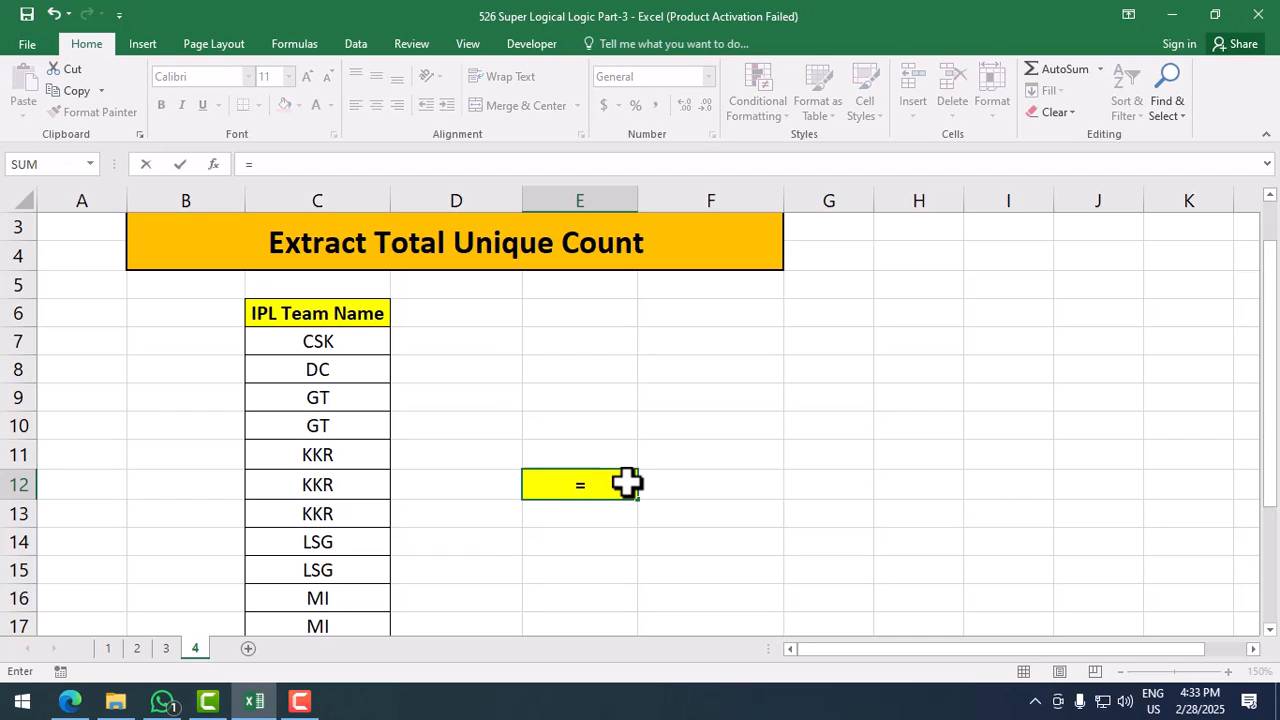
text(countif)
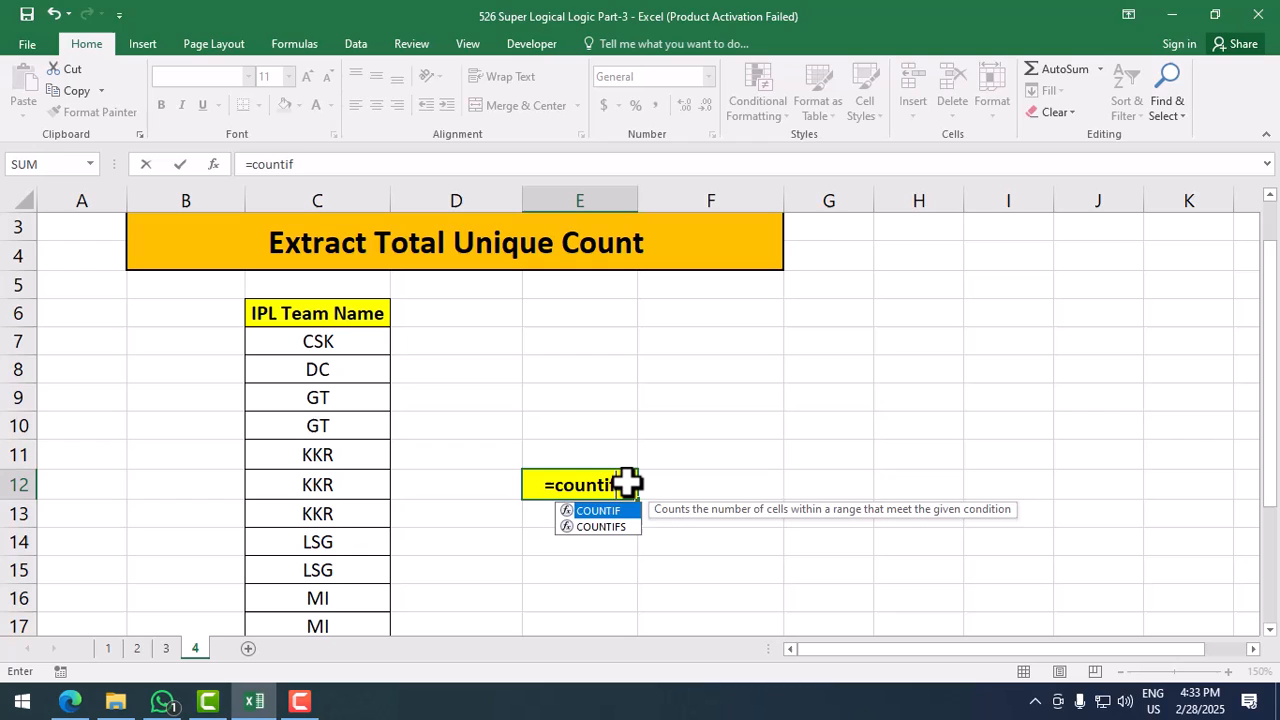
key(Tab)
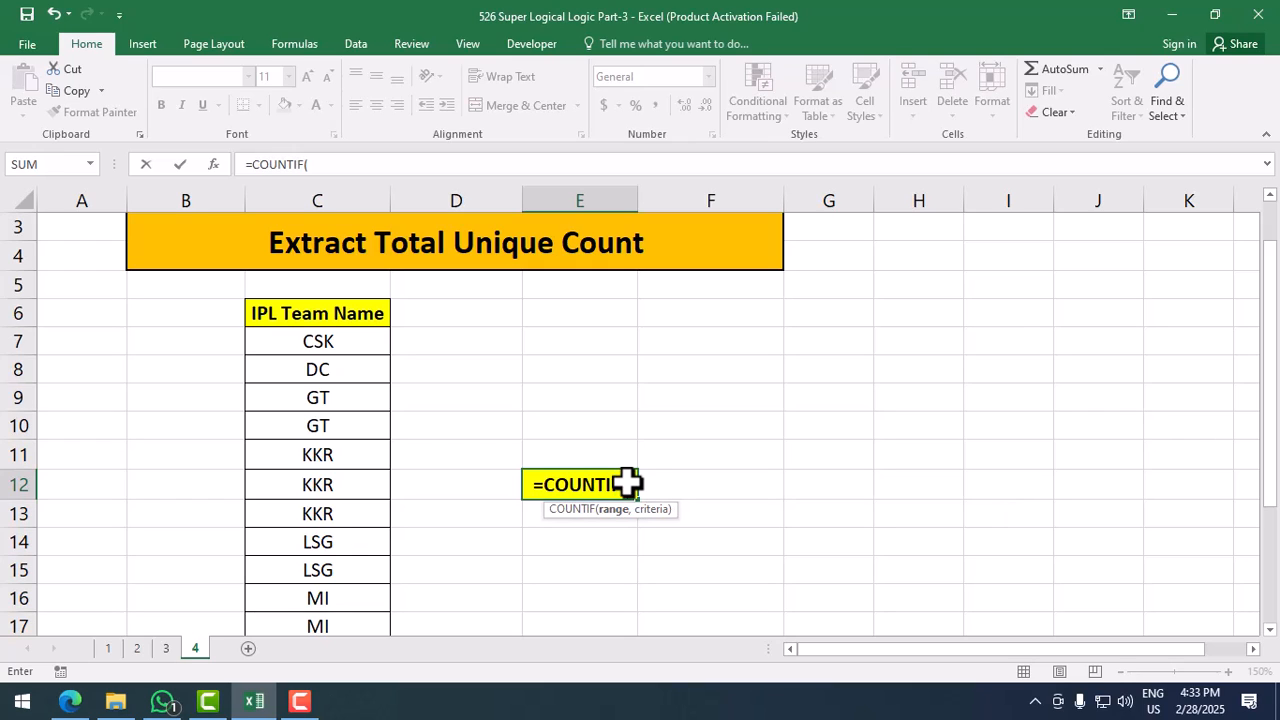
click(373, 345)
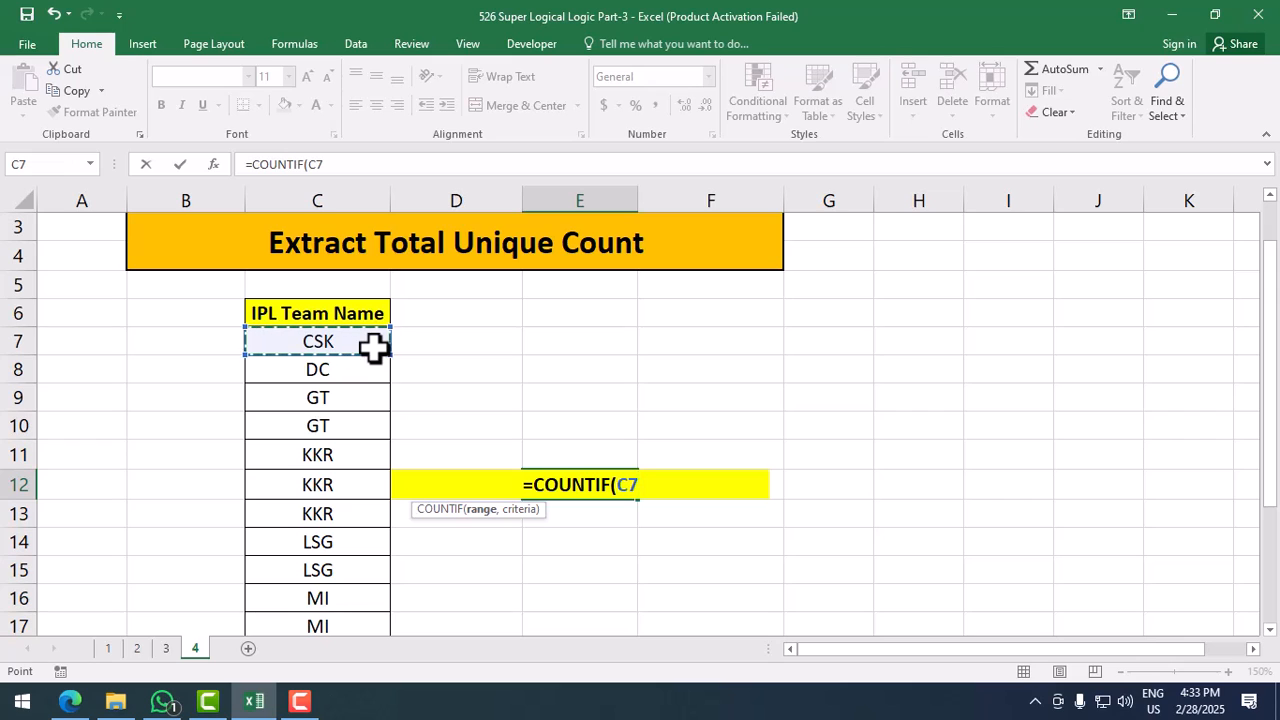
key(ctrl+shift+Down)
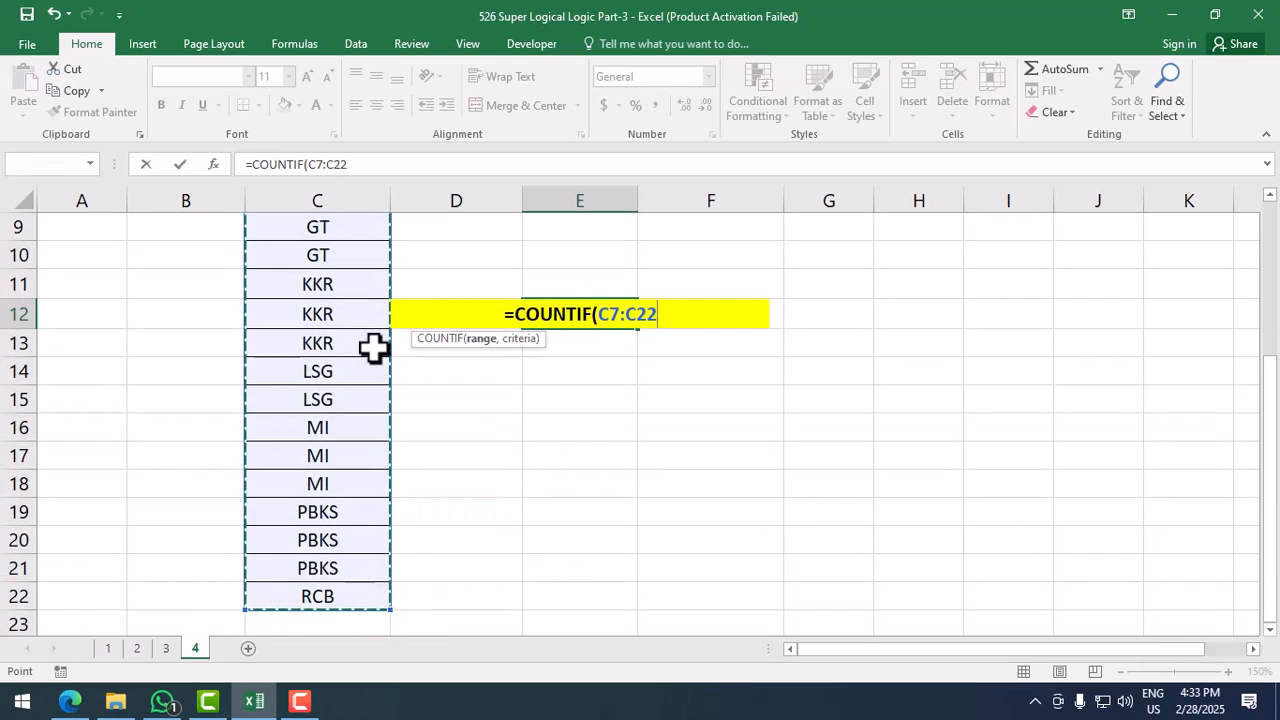
key(F4)
text(,)
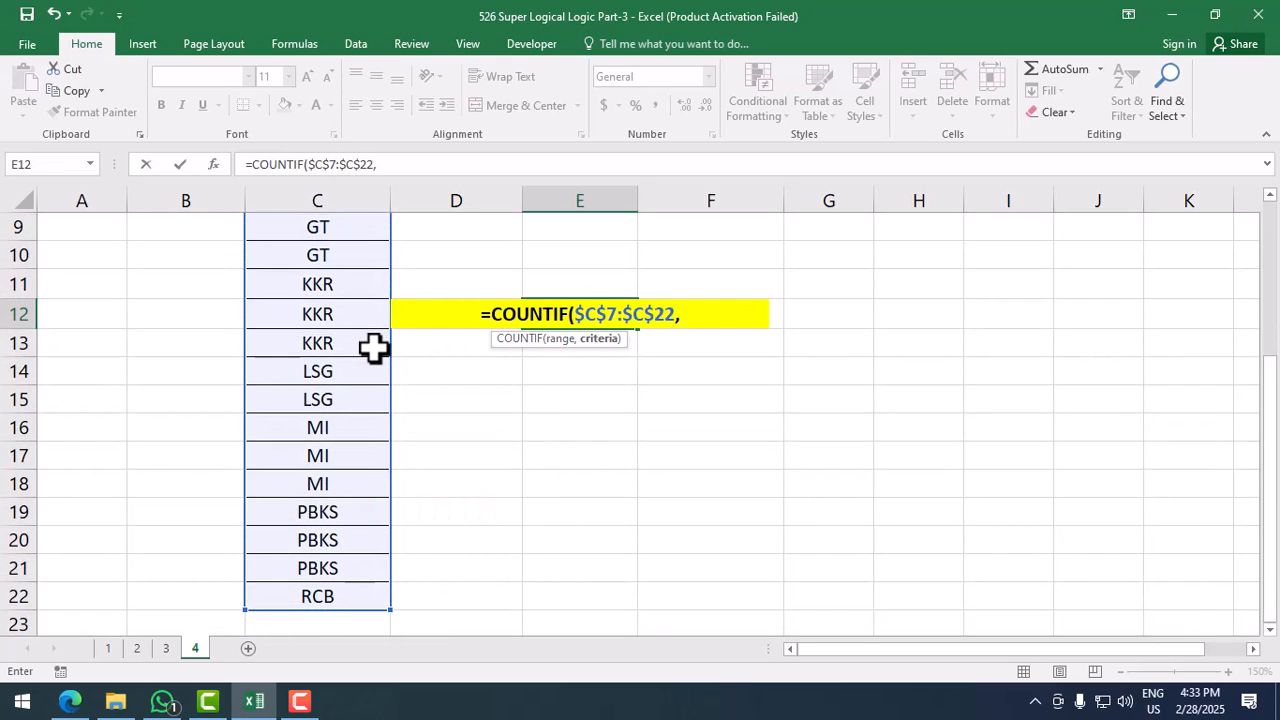
- Set the COUNTIF criteria to the absolute range $C$7:$C$22 and close the function
key(Left)
key(Left)
key(ctrl+Up)
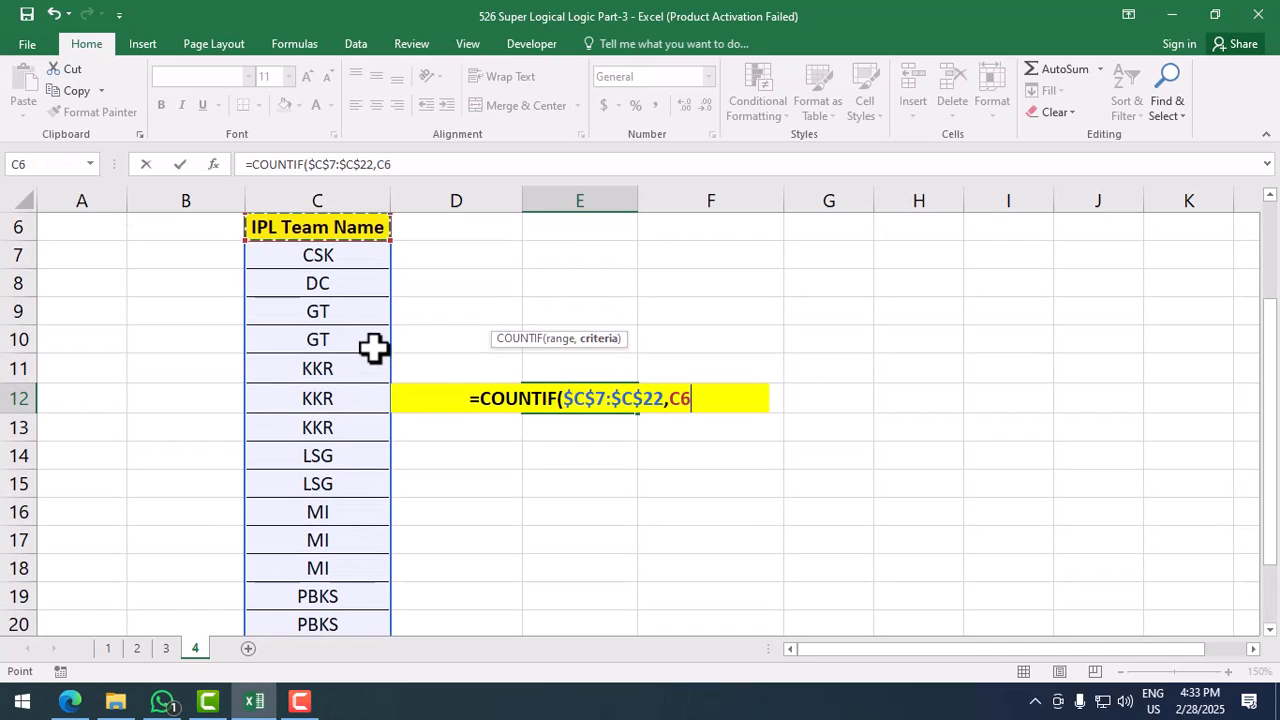
key(Down)
key(ctrl+shift+Down)
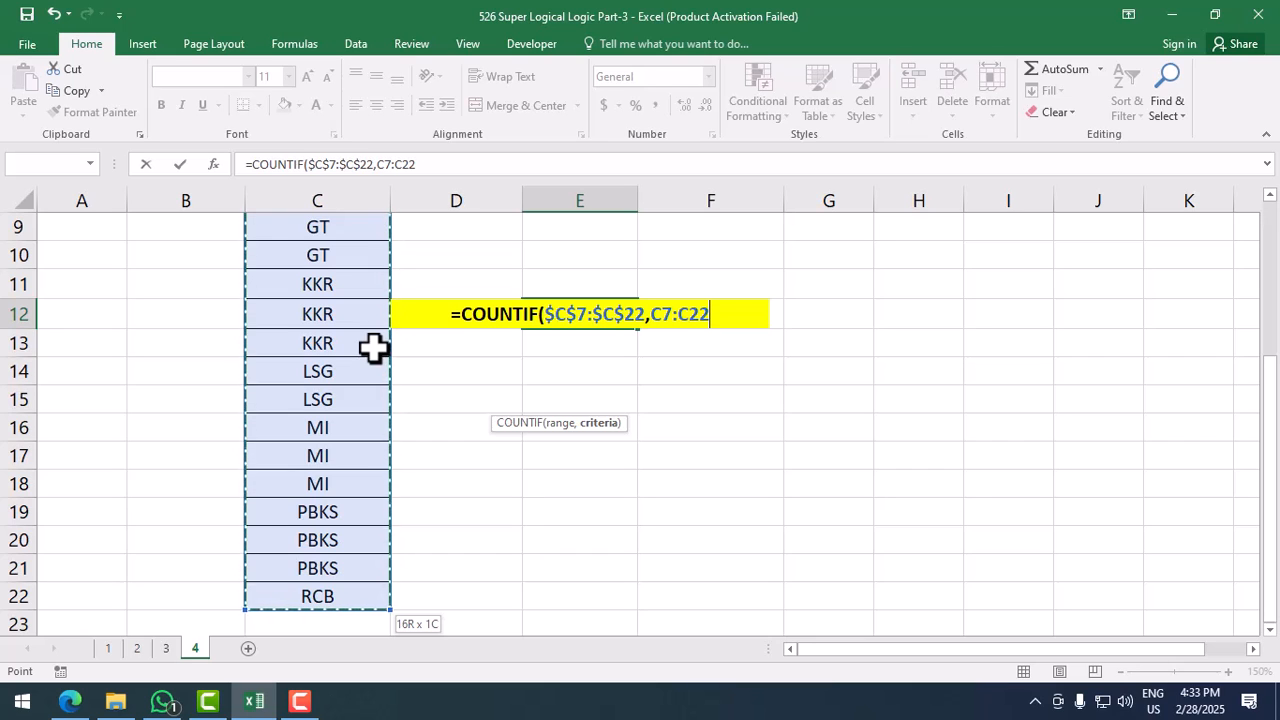
key(F4)
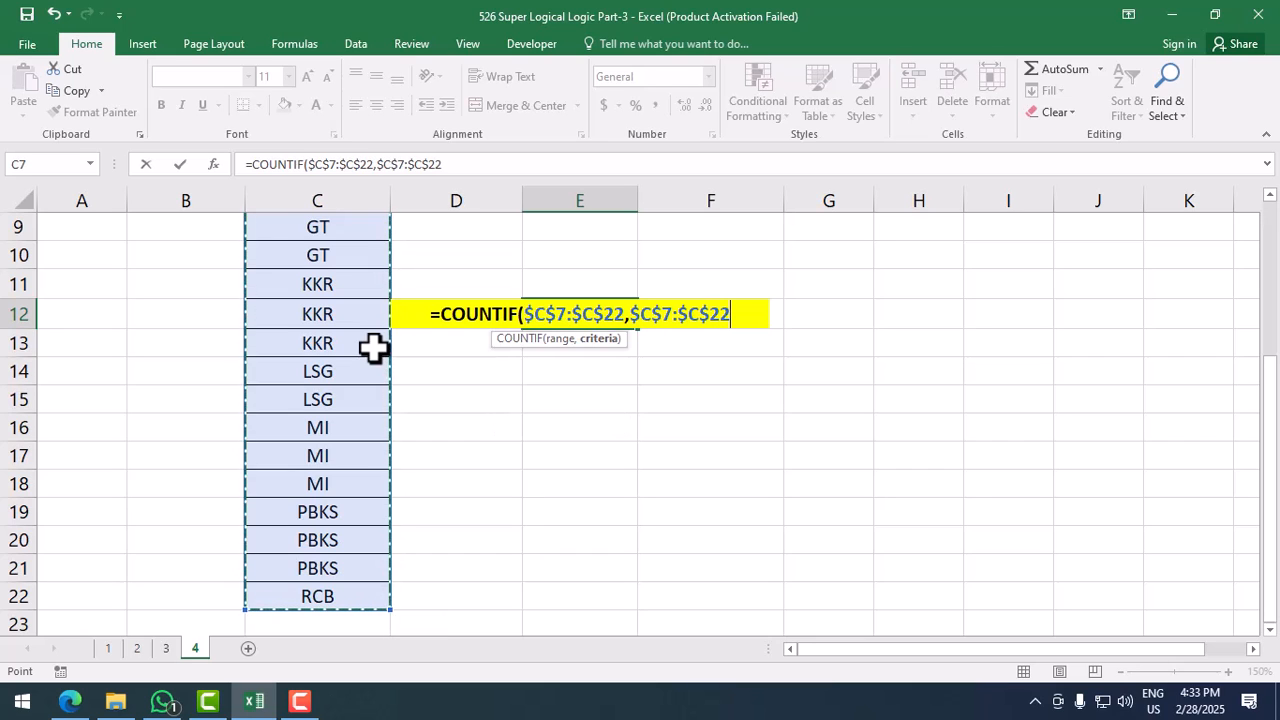
text())
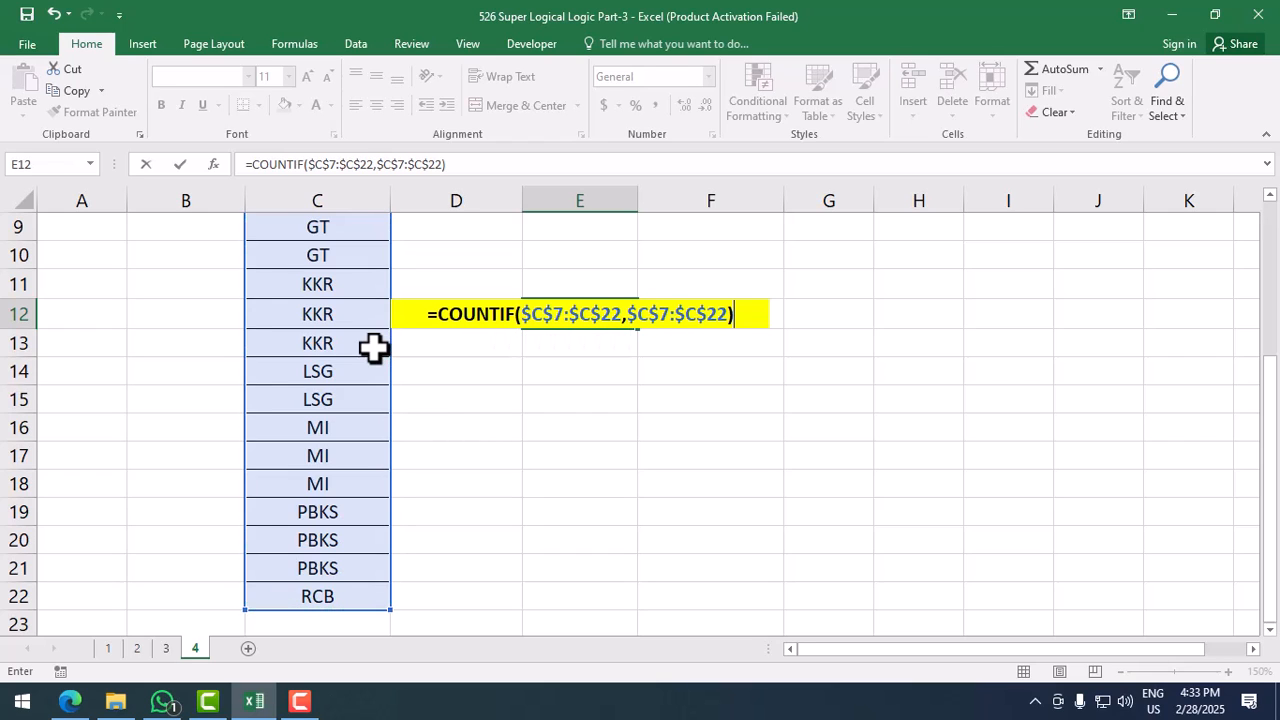
- Select the whole COUNTIF expression after the equals sign in E12's formula
scroll(477, 386, up, 1)
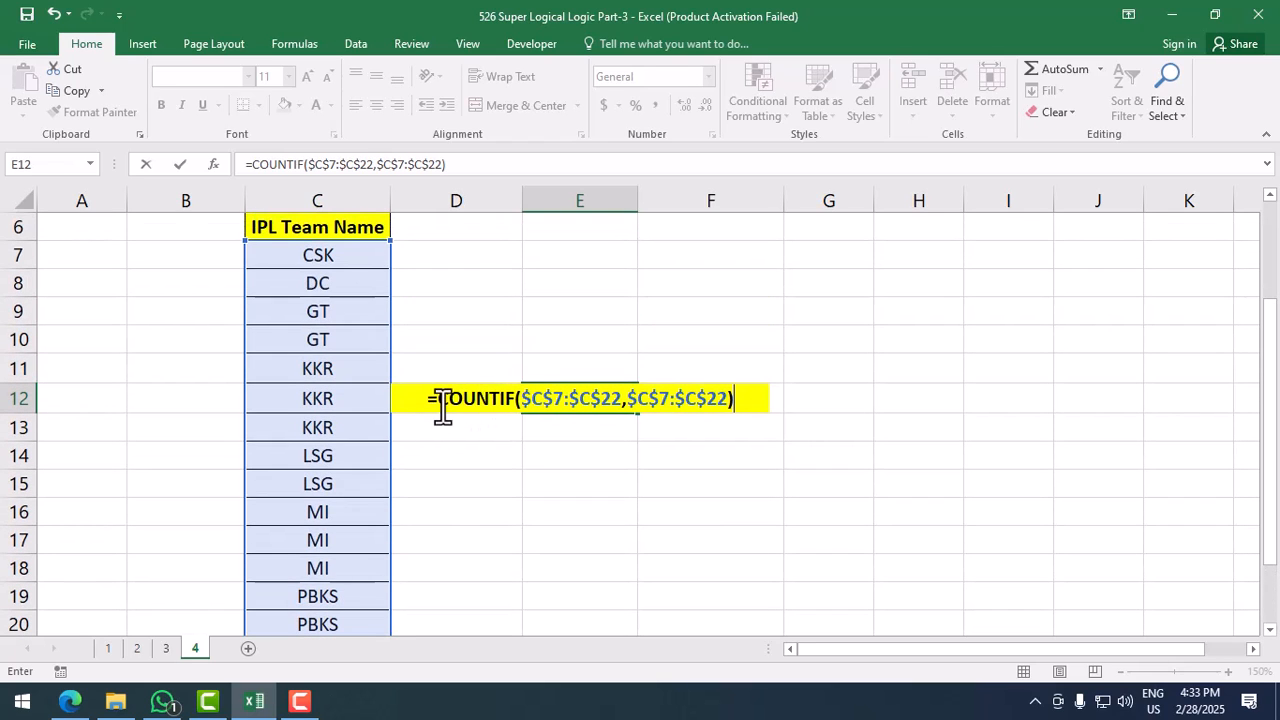
drag(443, 405, 735, 405)
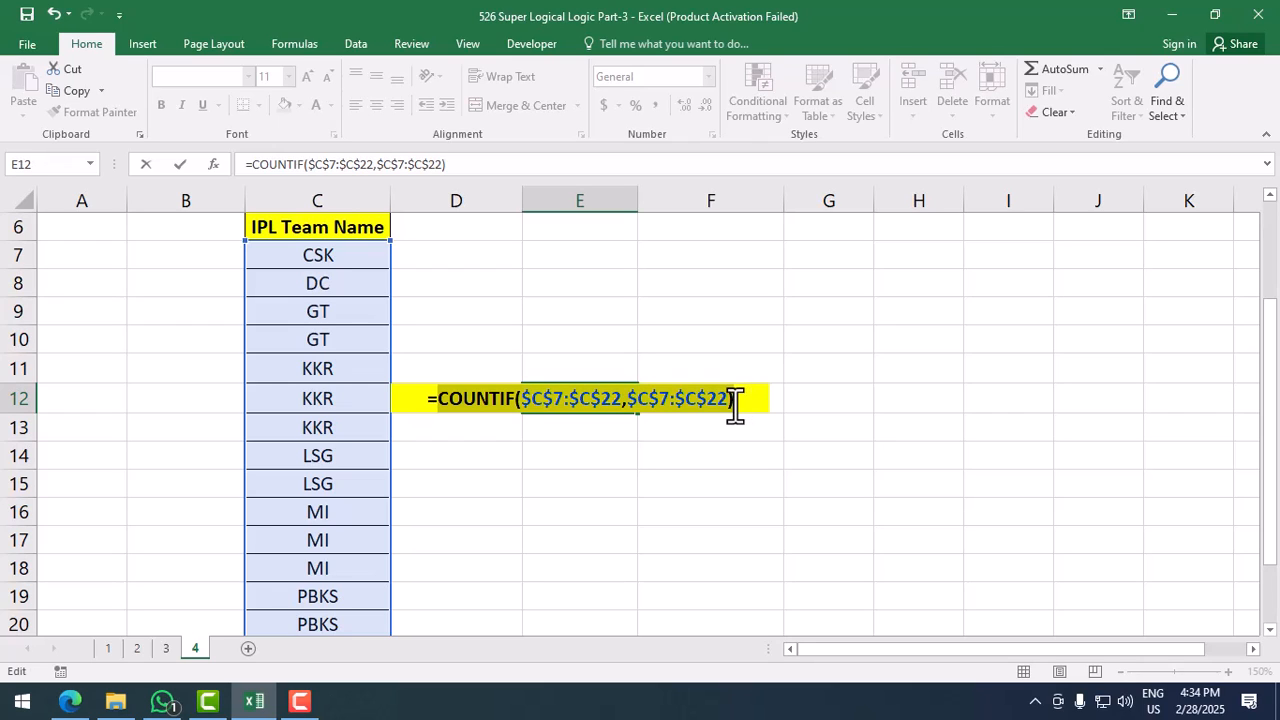